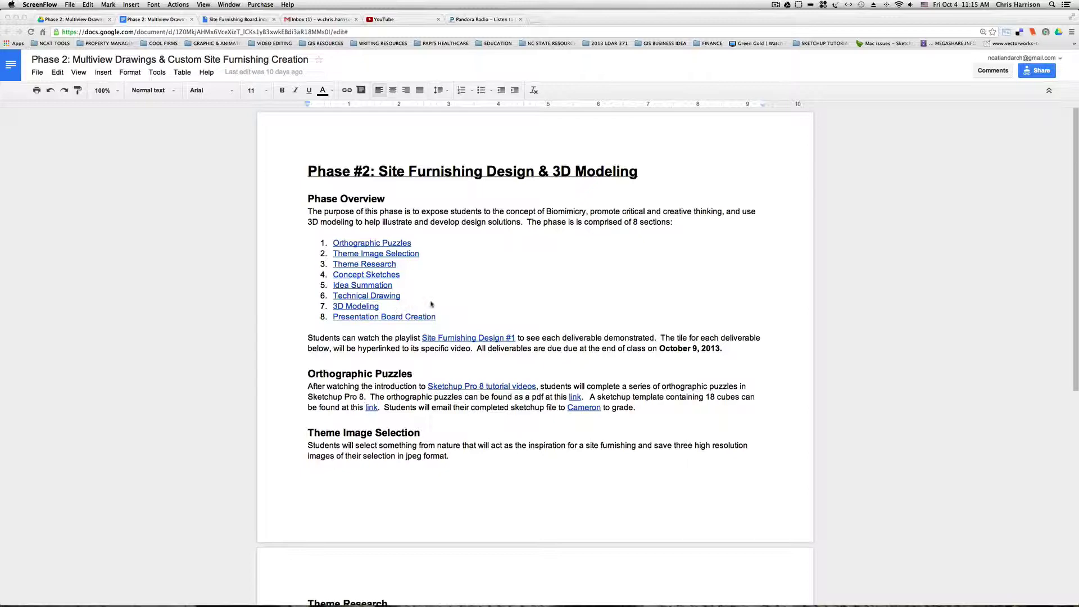
Step: Review the Phase 2 section descriptions and download the InDesign template linked under Presentation Board Creation
scroll(423, 294, down, 1)
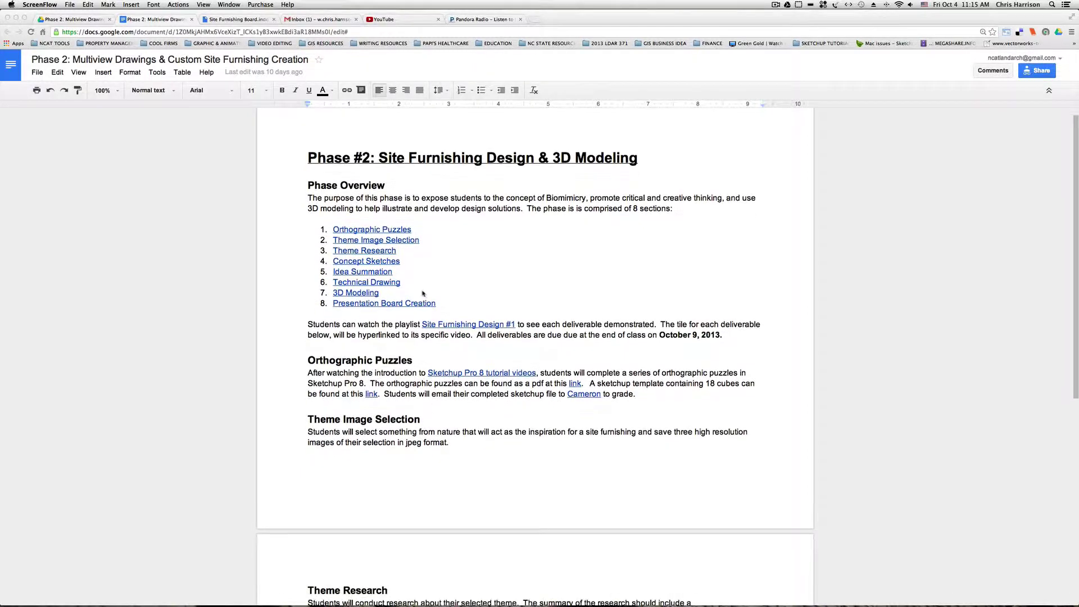
scroll(455, 288, down, 10)
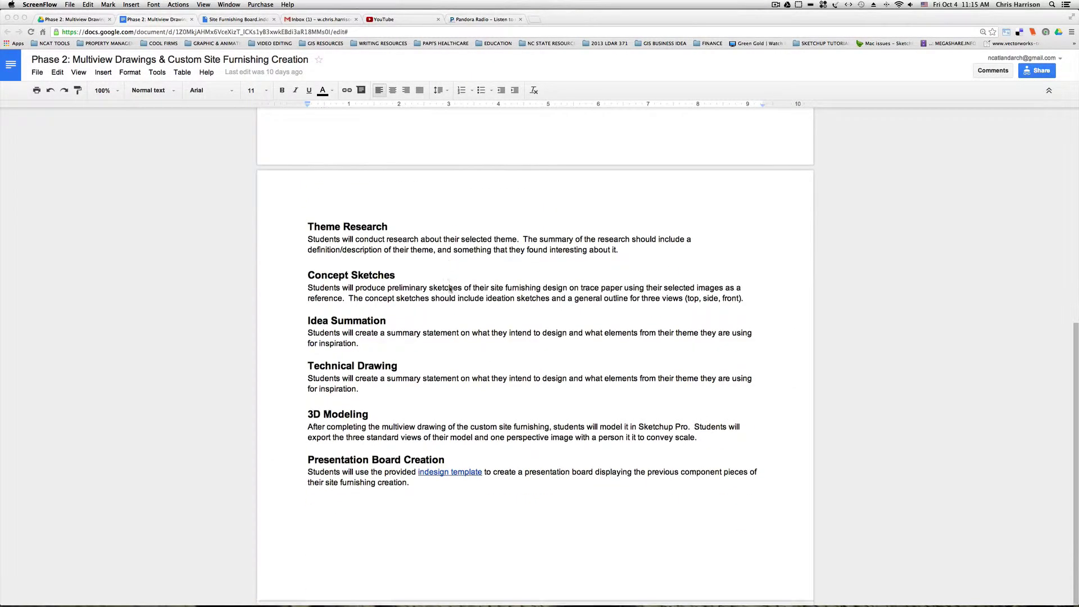
scroll(449, 289, up, 10)
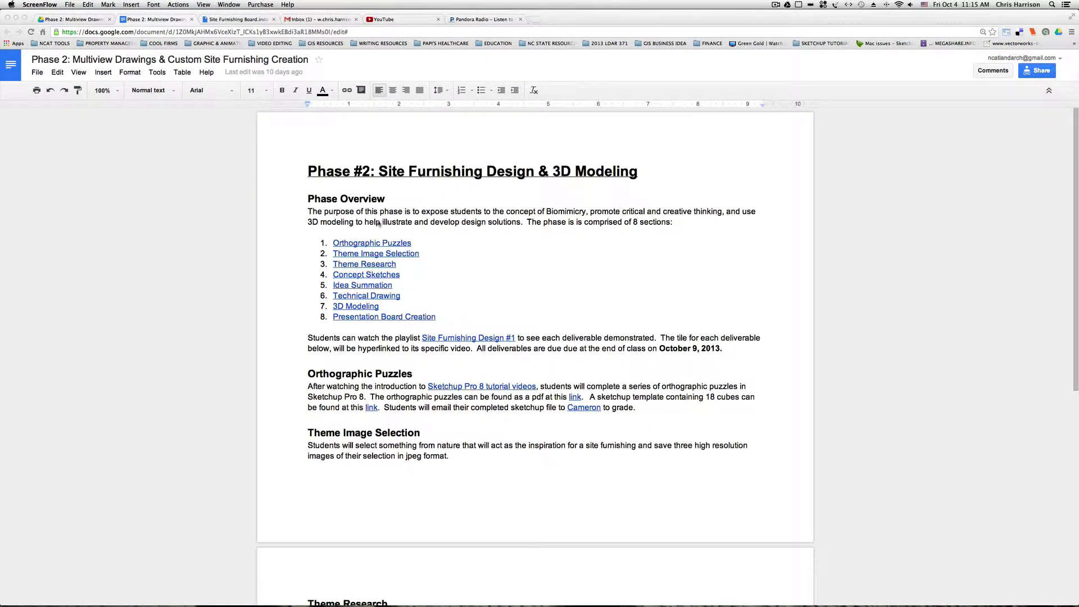
scroll(433, 234, down, 12)
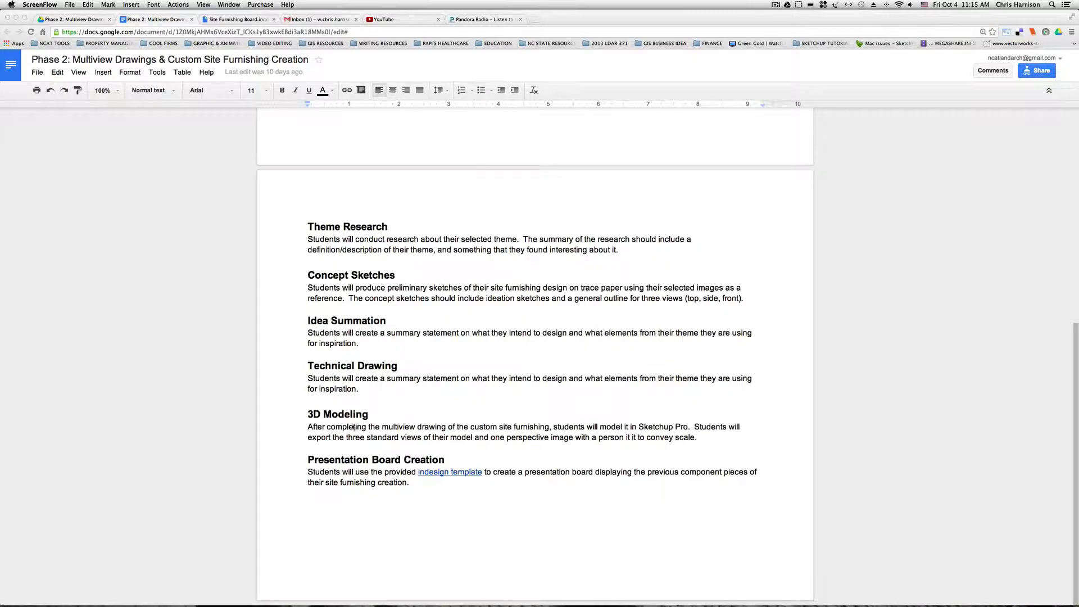
scroll(382, 426, up, 2)
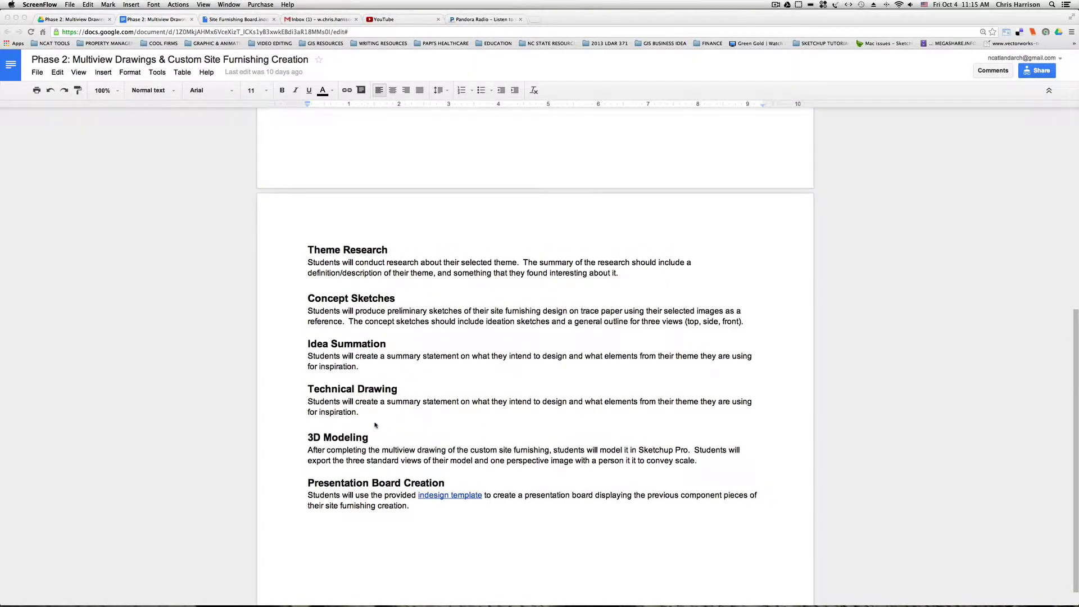
click(371, 446)
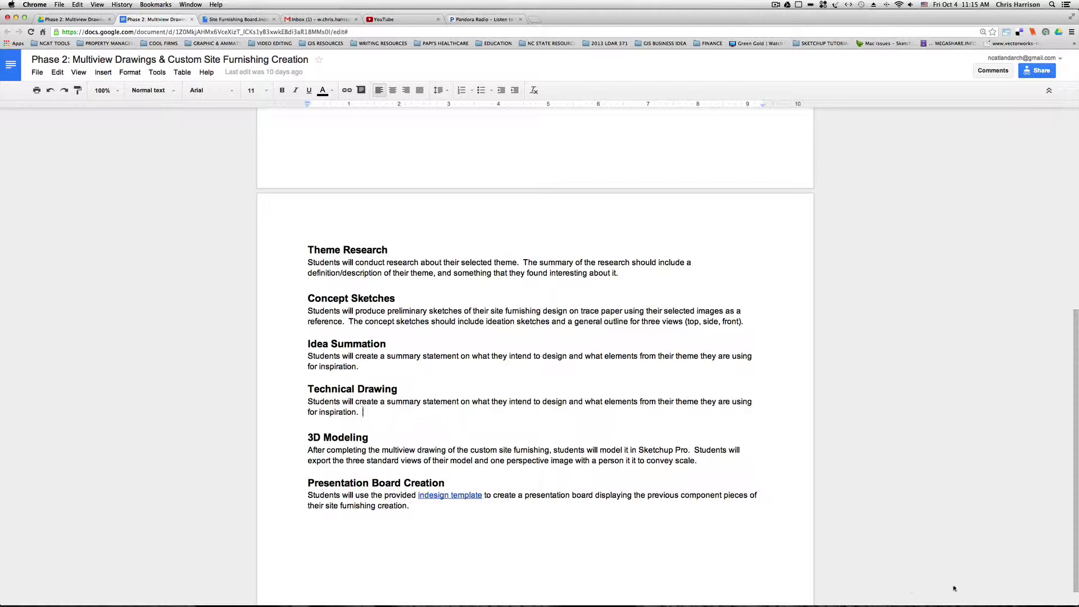
click(447, 495)
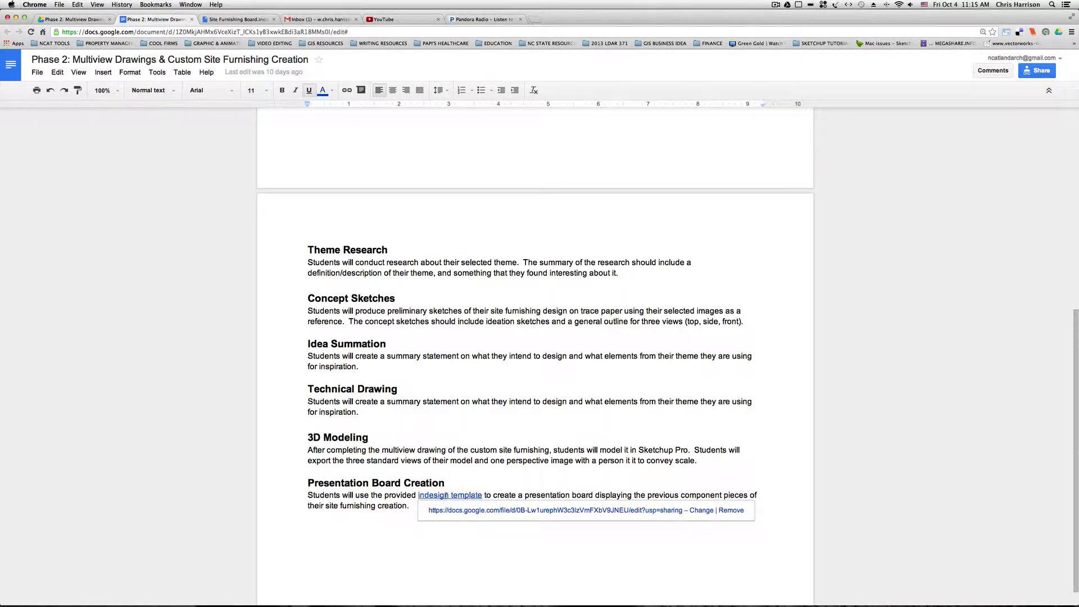
click(453, 510)
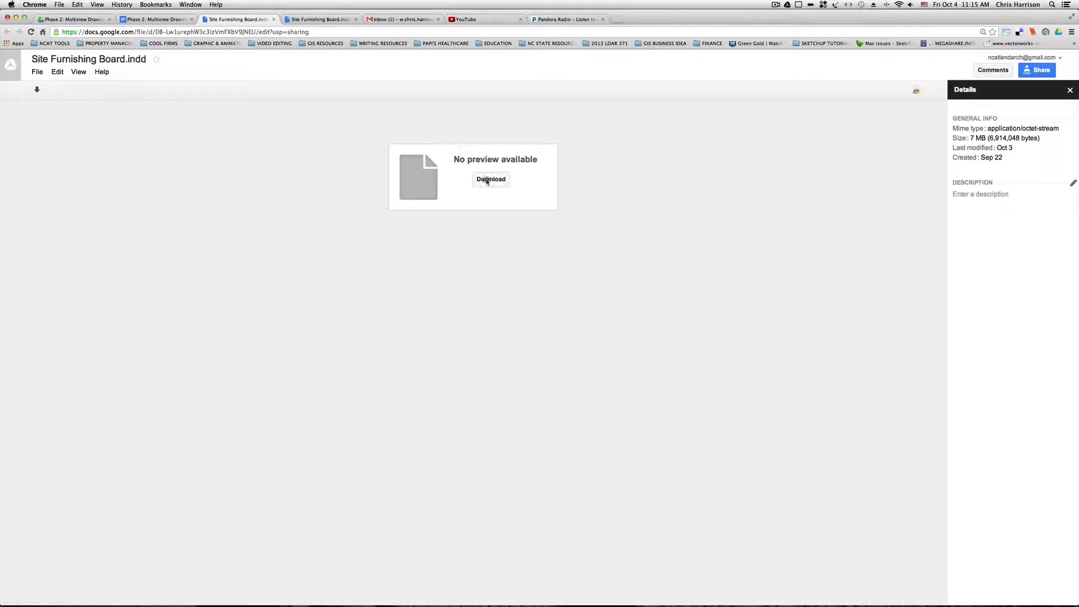
click(487, 180)
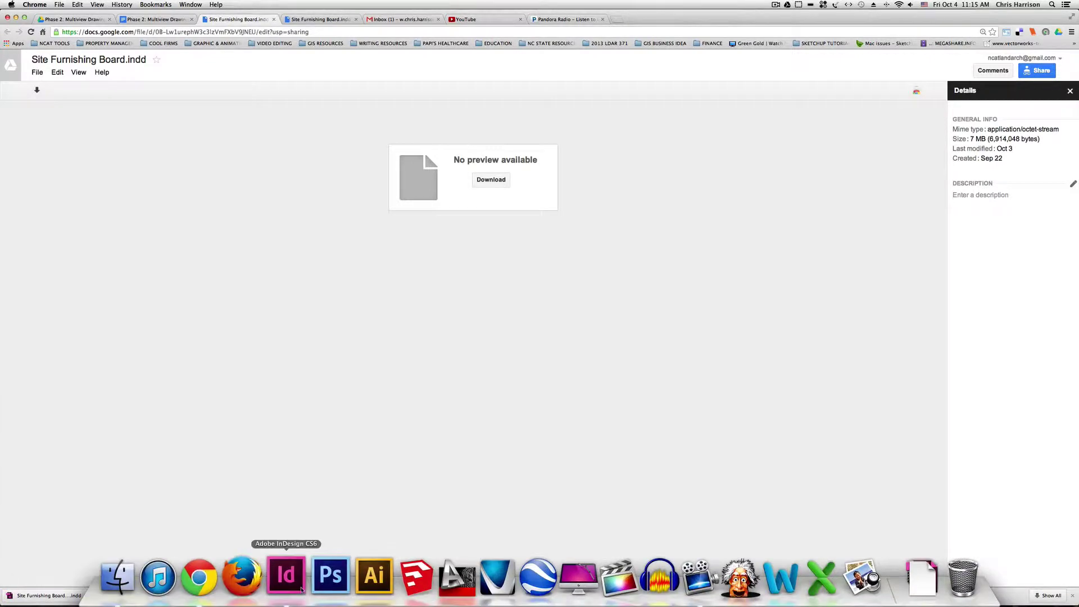
Step: Switch to Adobe InDesign and open Site Furnishing Board.indd from the Downloads folder
click(302, 580)
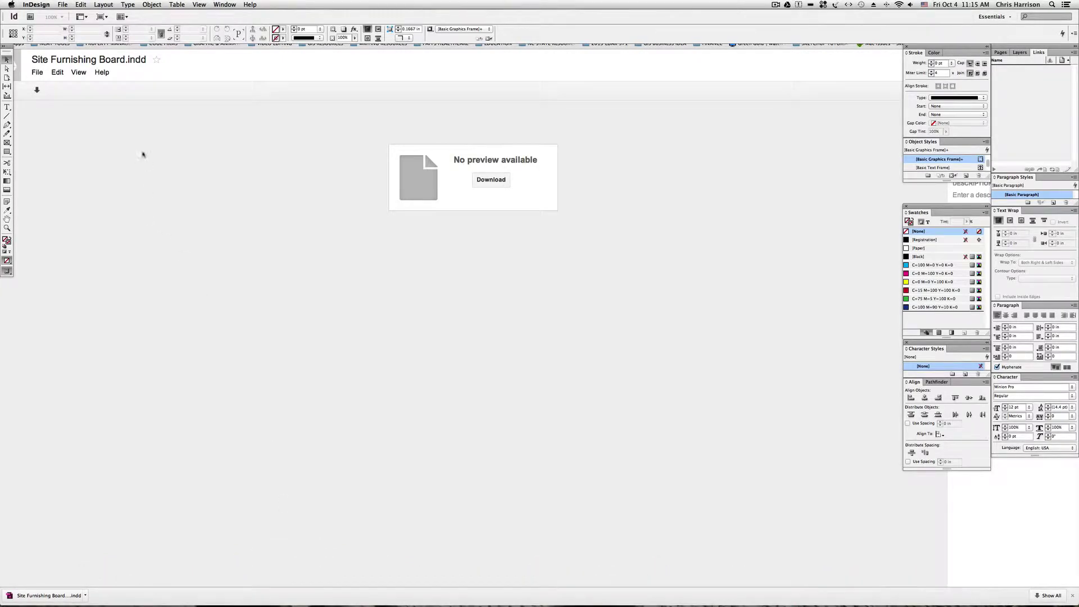
key(super+o)
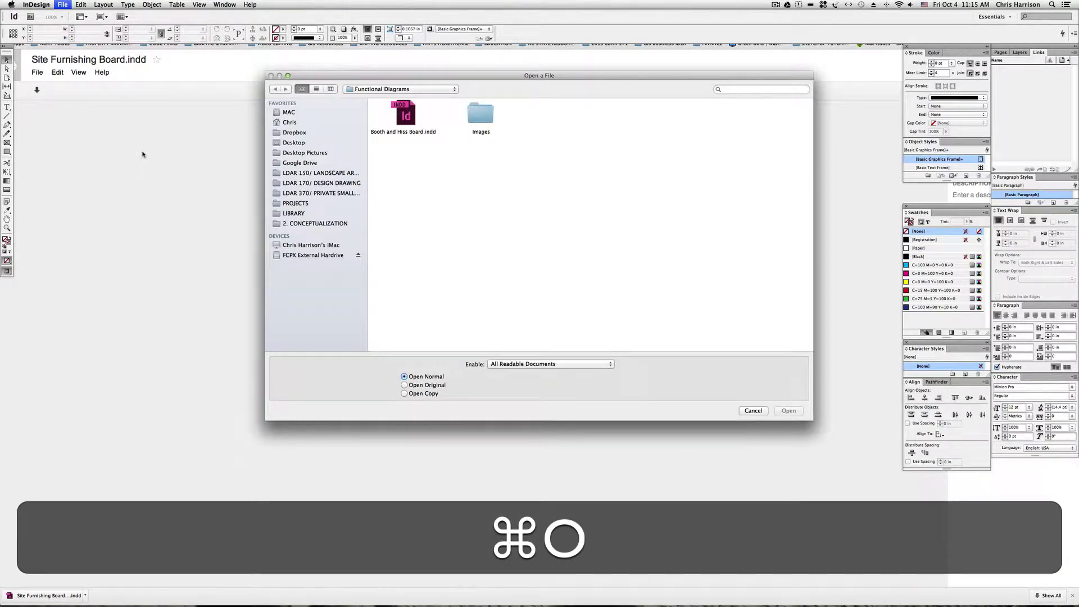
click(291, 123)
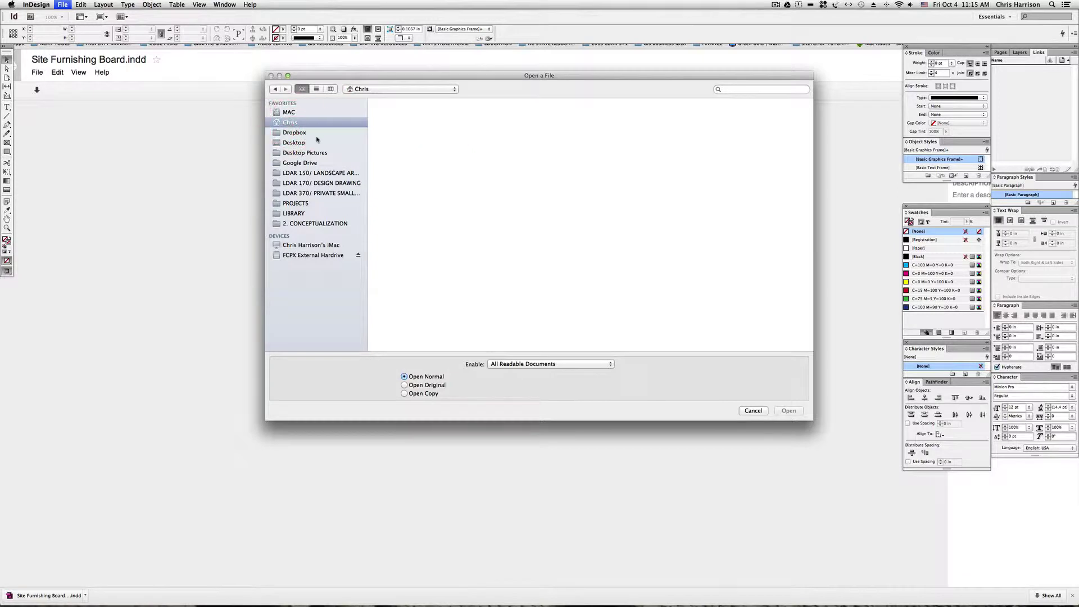
click(712, 160)
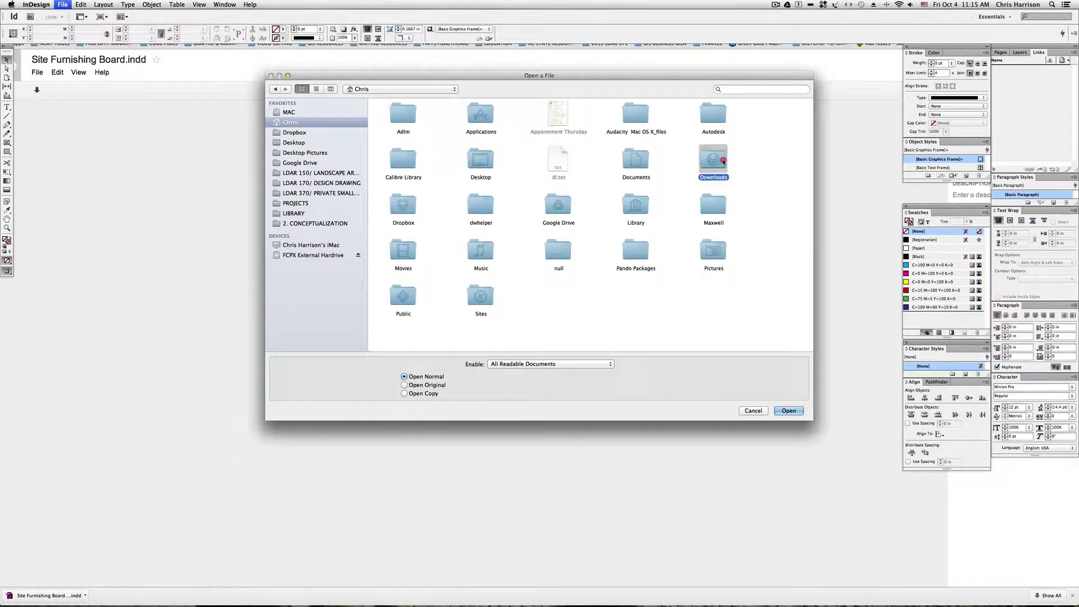
double_click(713, 161)
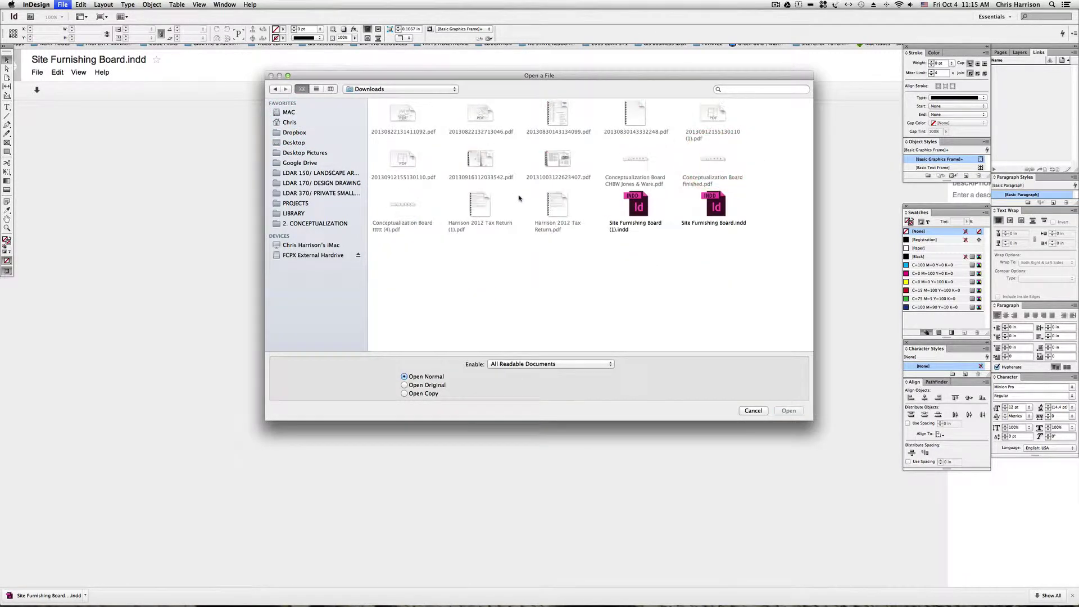
double_click(713, 212)
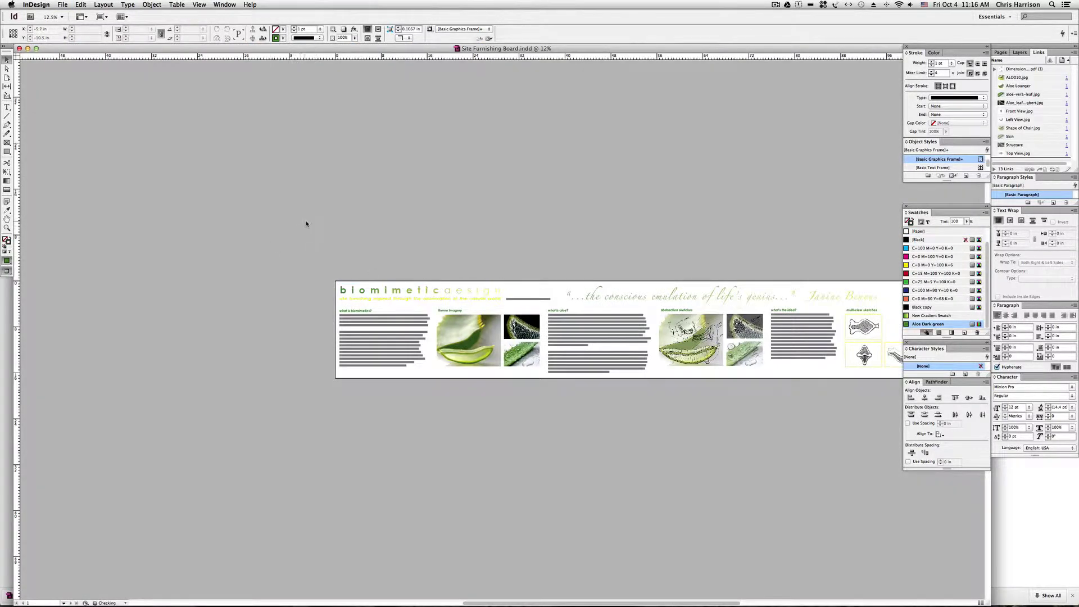
Step: Examine the board layout at 25% zoom, from the title and biomimetics text through the theme imagery to the abstraction sketches
drag(453, 217, 273, 223)
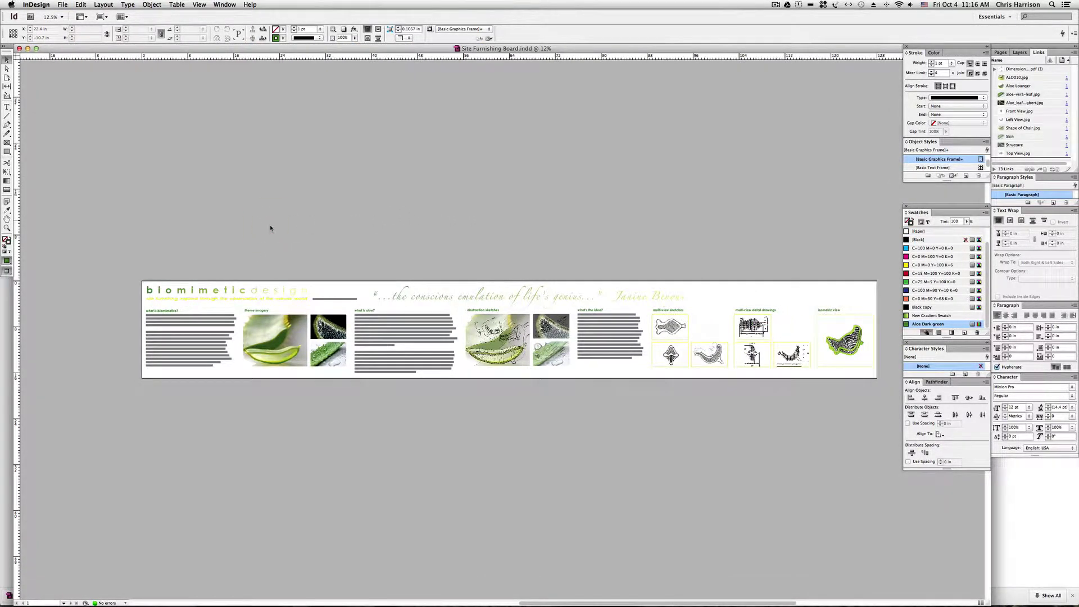
key(super+equal)
drag(335, 245, 489, 258)
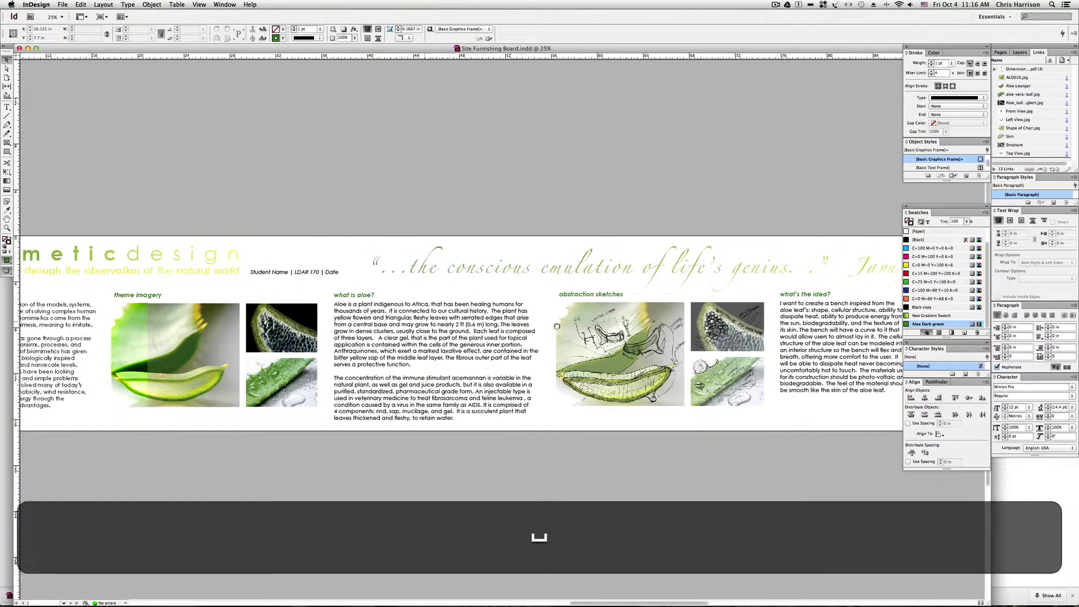
drag(204, 331, 317, 335)
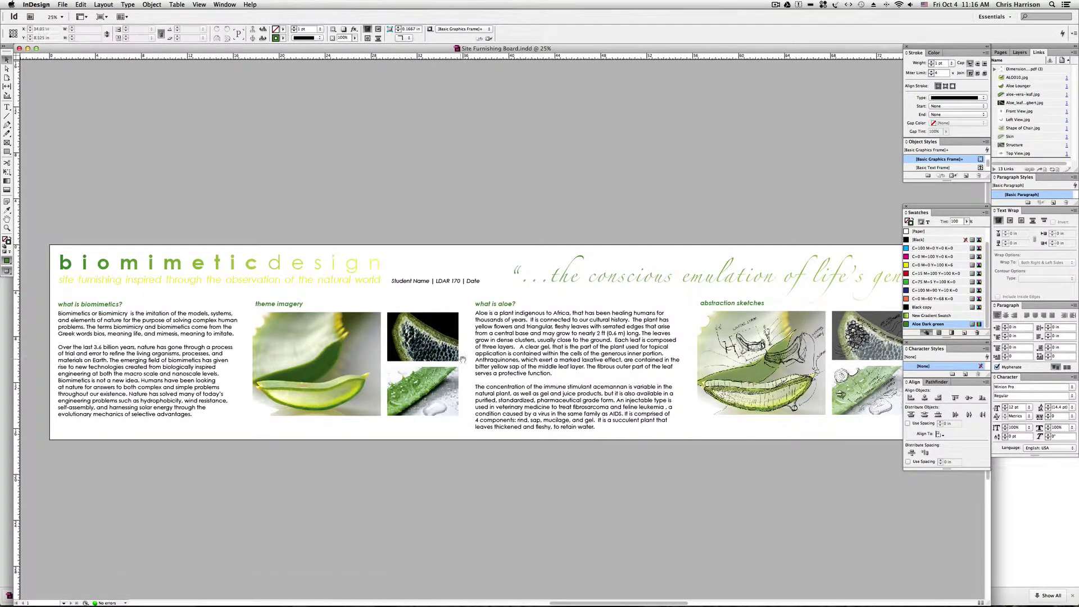
drag(462, 358, 385, 363)
drag(298, 363, 340, 365)
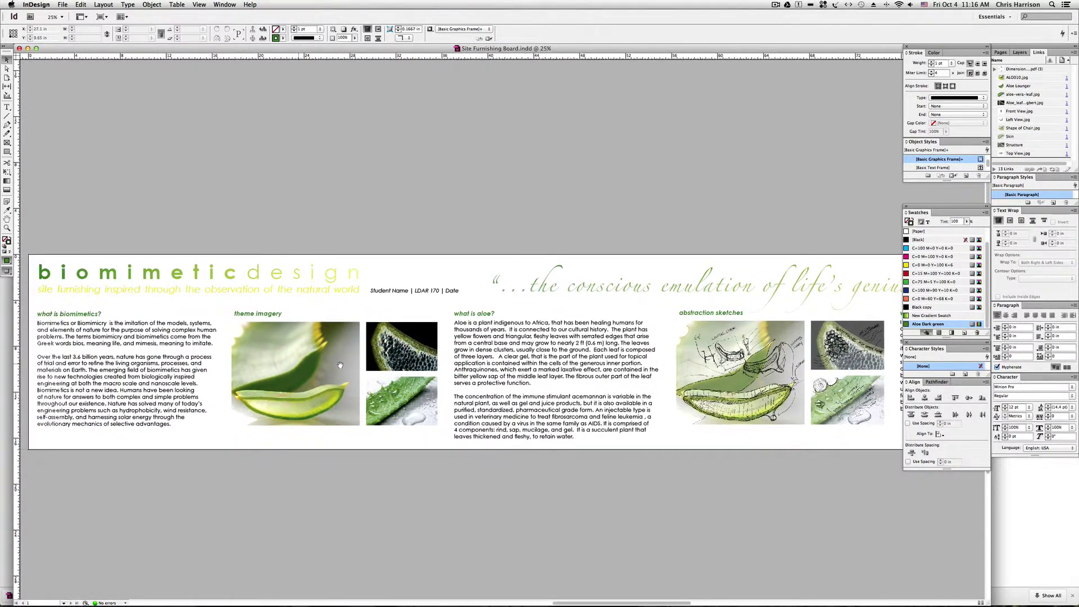
drag(254, 355, 284, 358)
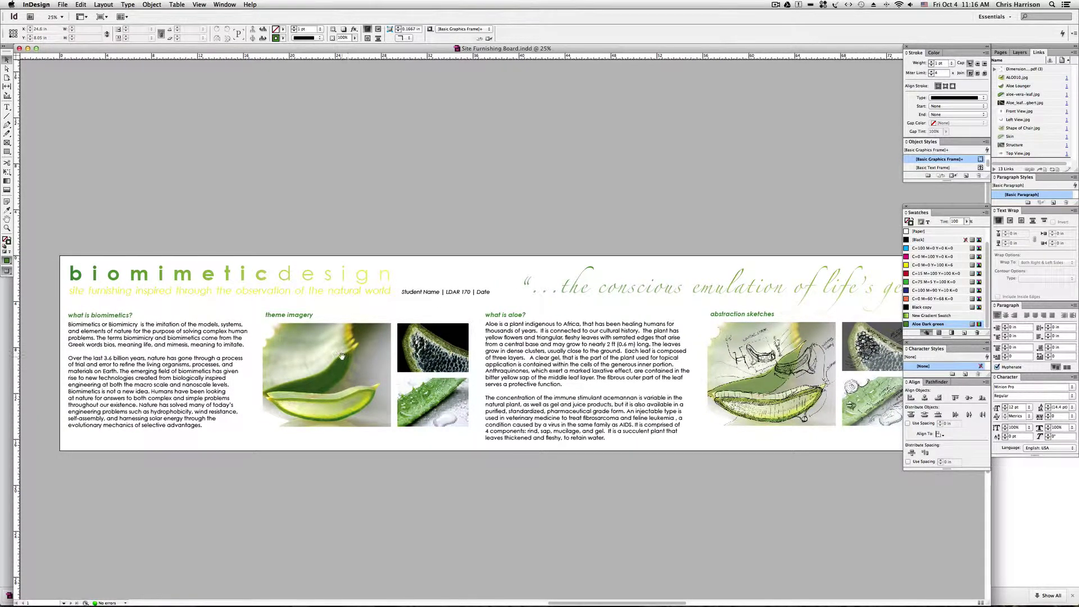
drag(348, 352, 354, 360)
click(347, 354)
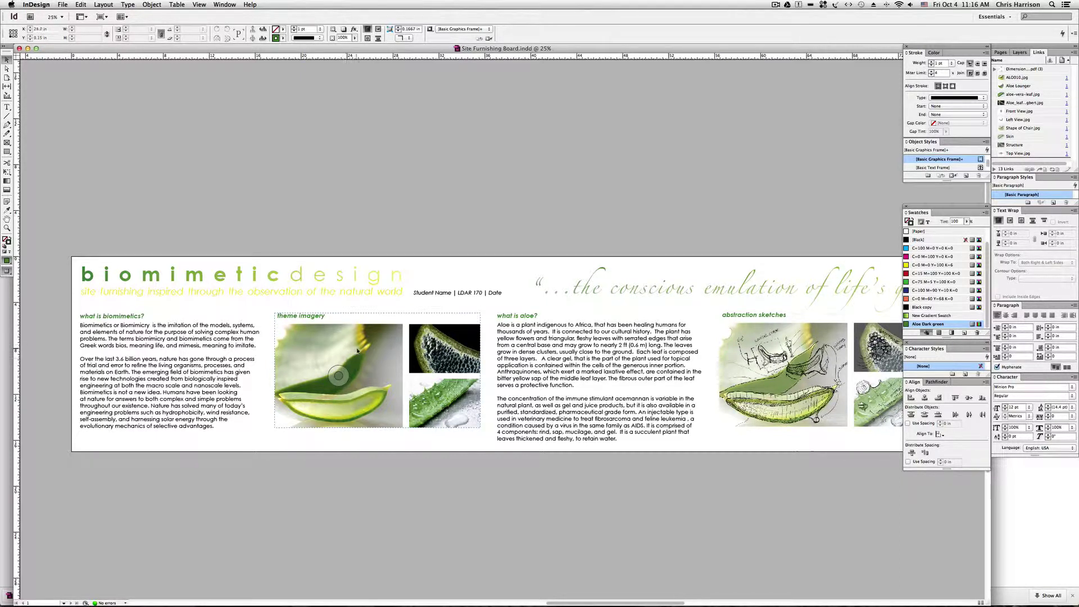
click(212, 357)
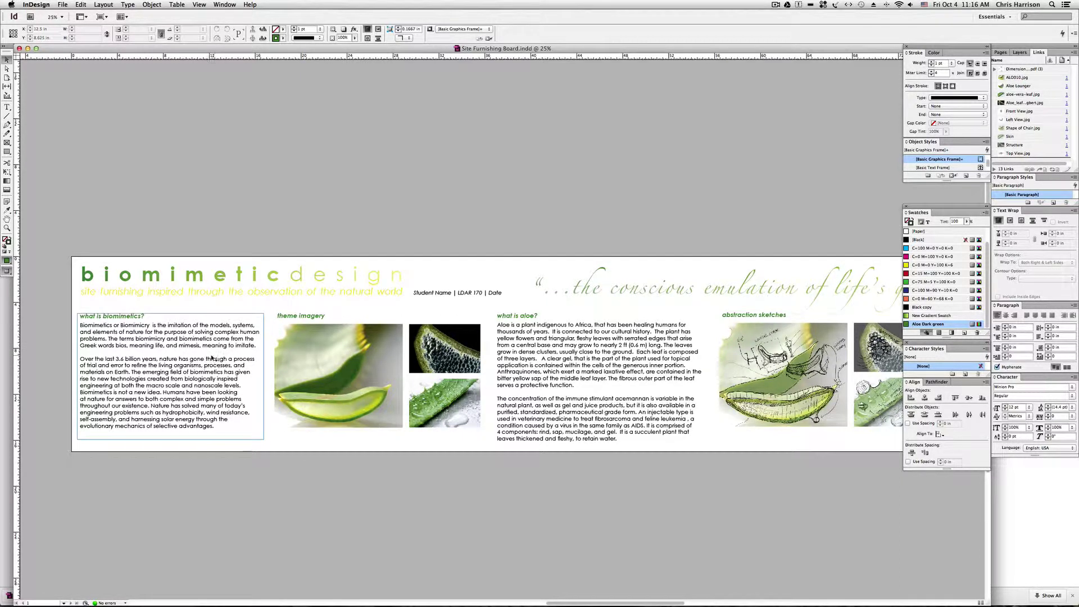
click(375, 260)
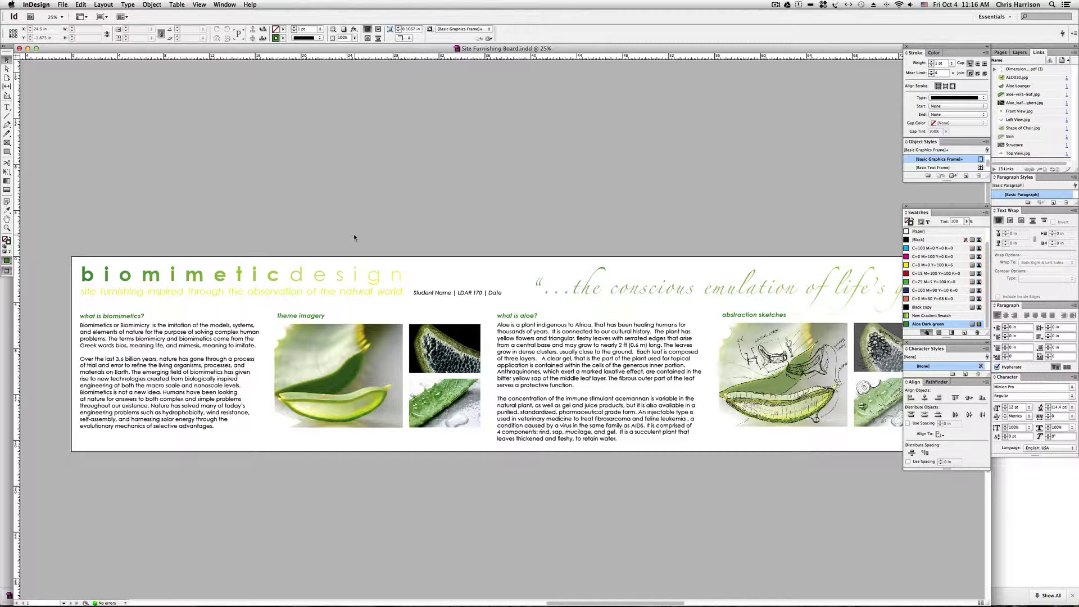
Step: Turn off preview mode to show the frames and guides, and check the "what is biomimetics?" text frame
key(w)
key(space)
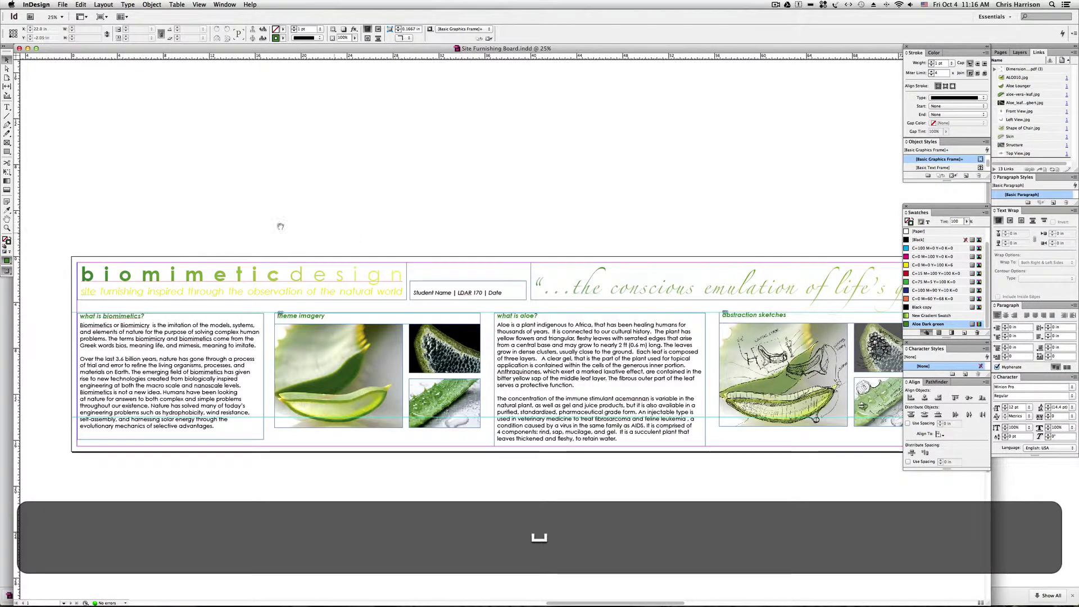
drag(279, 229, 333, 230)
key(space)
drag(511, 347, 348, 319)
drag(300, 351, 445, 373)
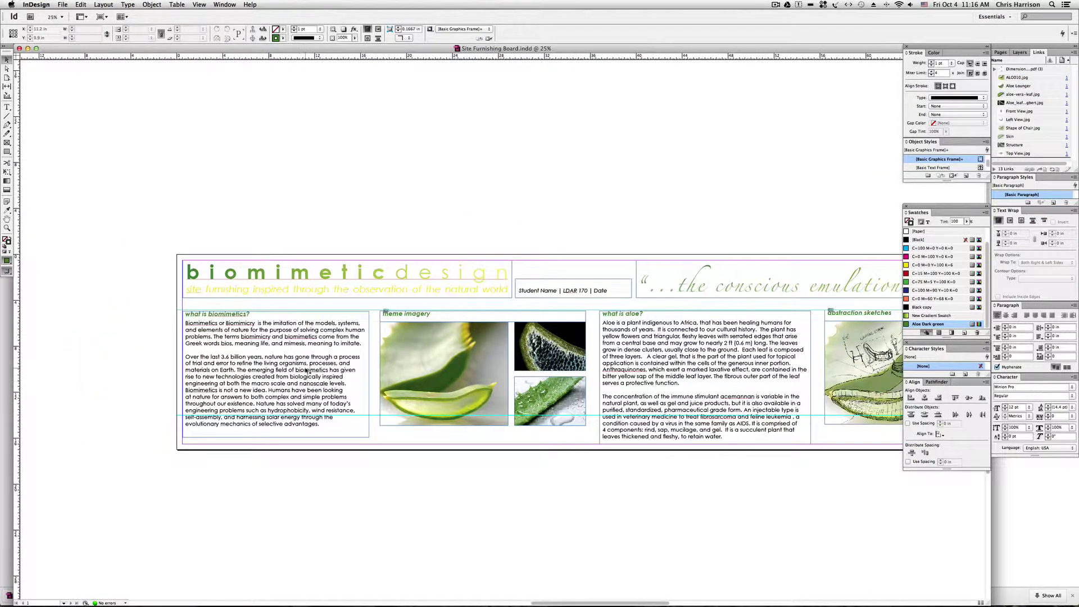
key(w)
key(w)
click(358, 337)
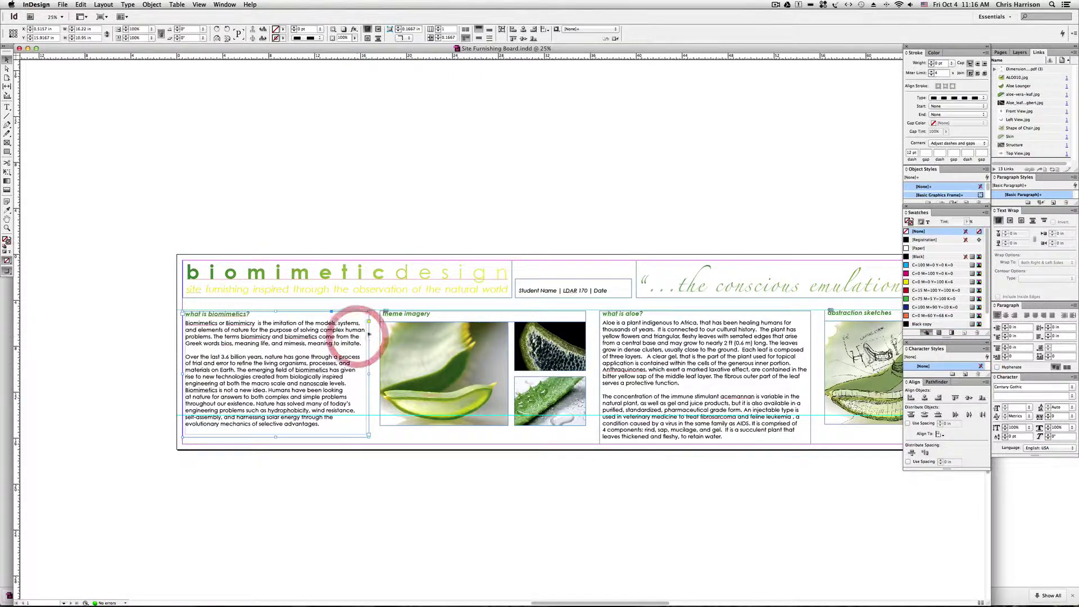
click(259, 308)
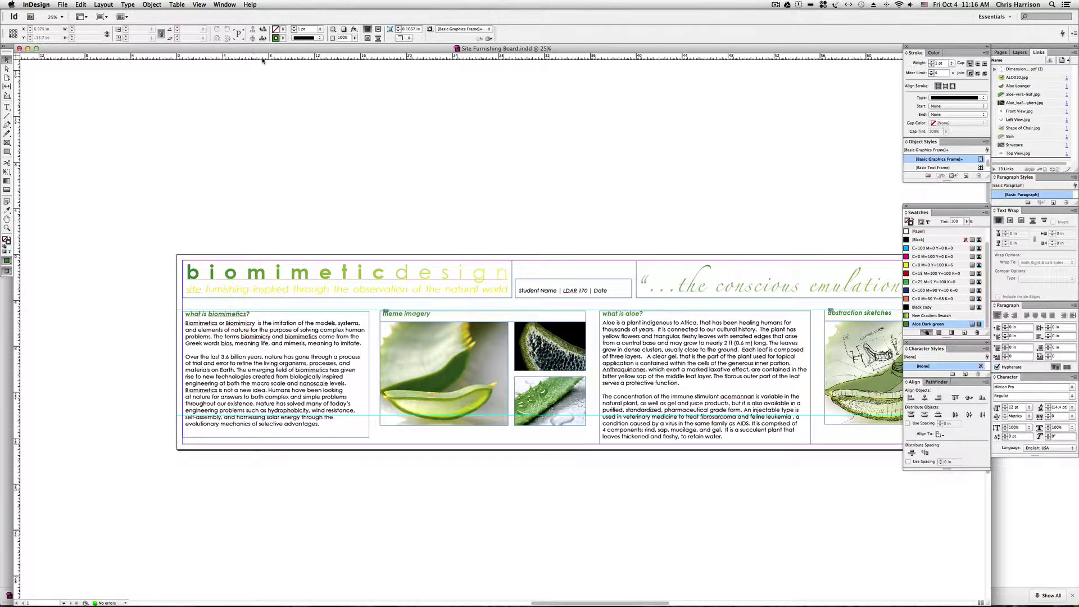
Step: Add a horizontal ruler guide about 1.5 in above the board's top edge
drag(263, 56, 284, 236)
scroll(298, 234, right, 5)
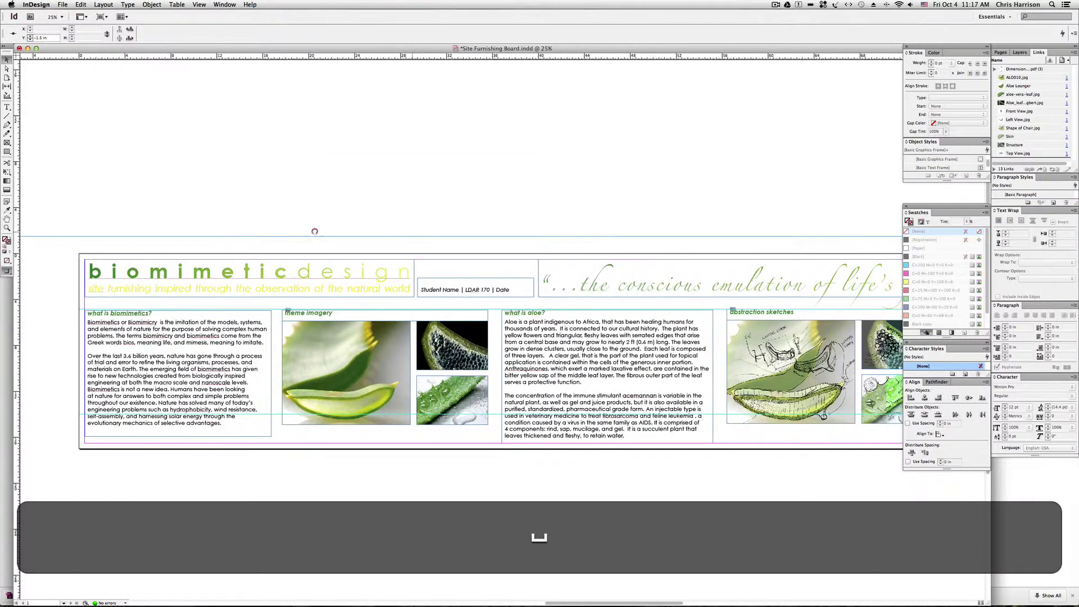
click(313, 229)
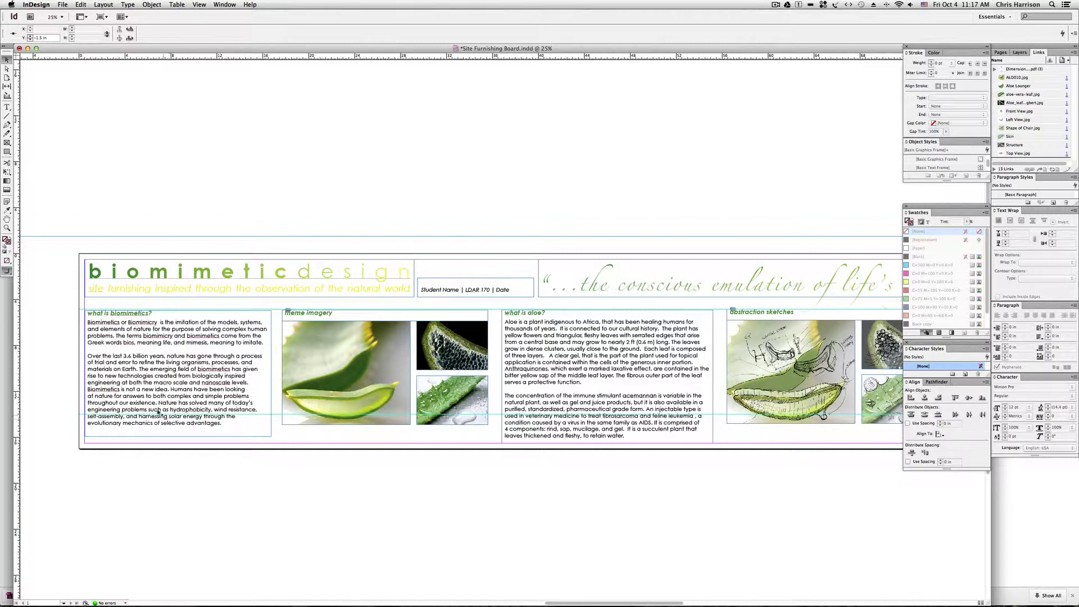
click(152, 368)
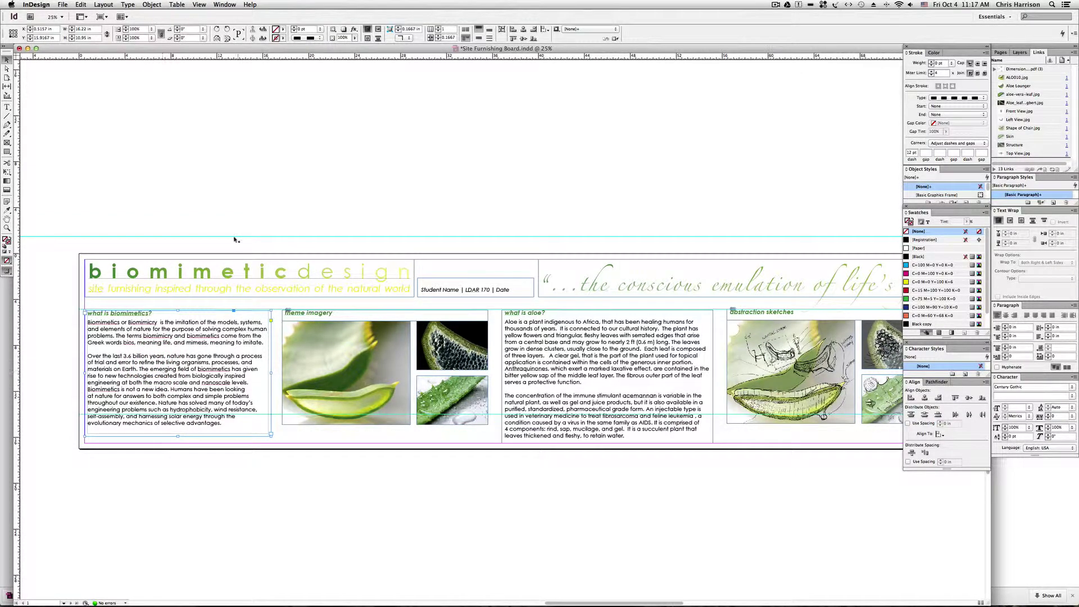
click(206, 158)
Step: Select the "biomimetic design" title text and look at its fill color swatches without changing them
double_click(219, 272)
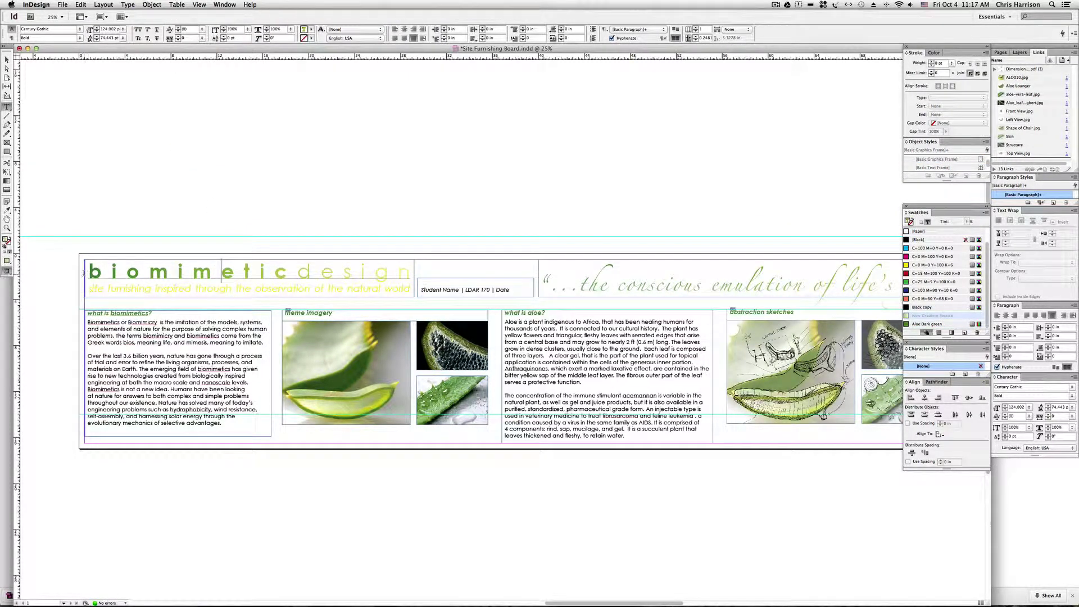
drag(83, 272, 413, 274)
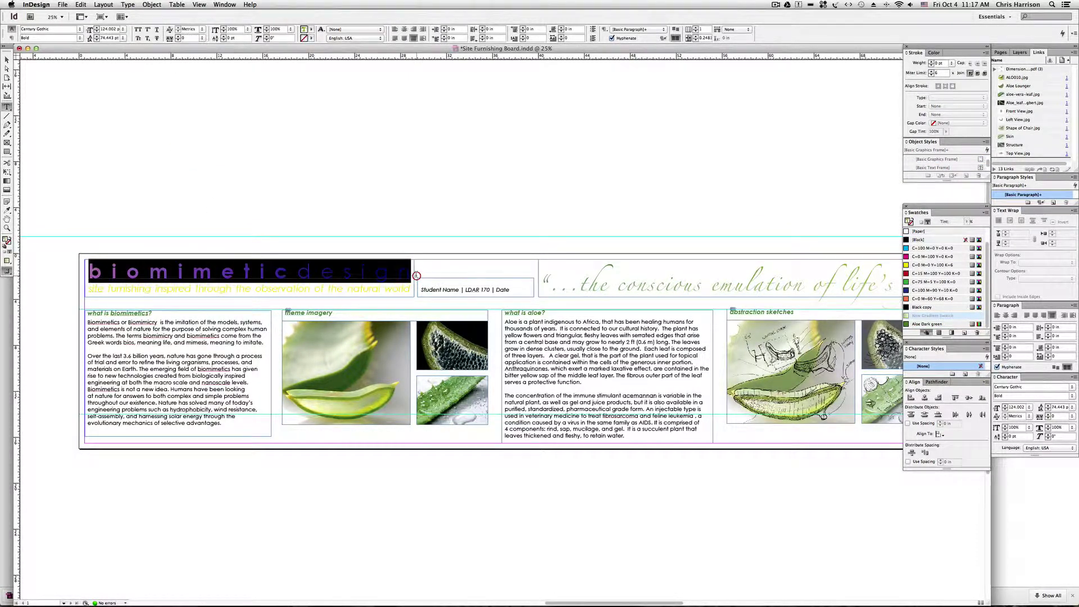
click(312, 29)
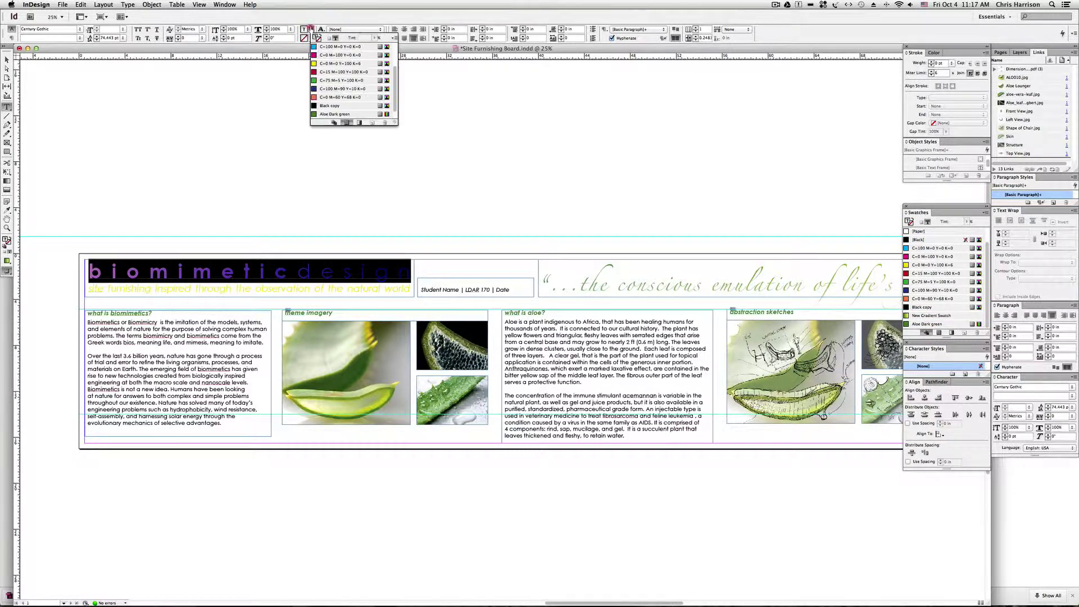
click(6, 60)
key(space)
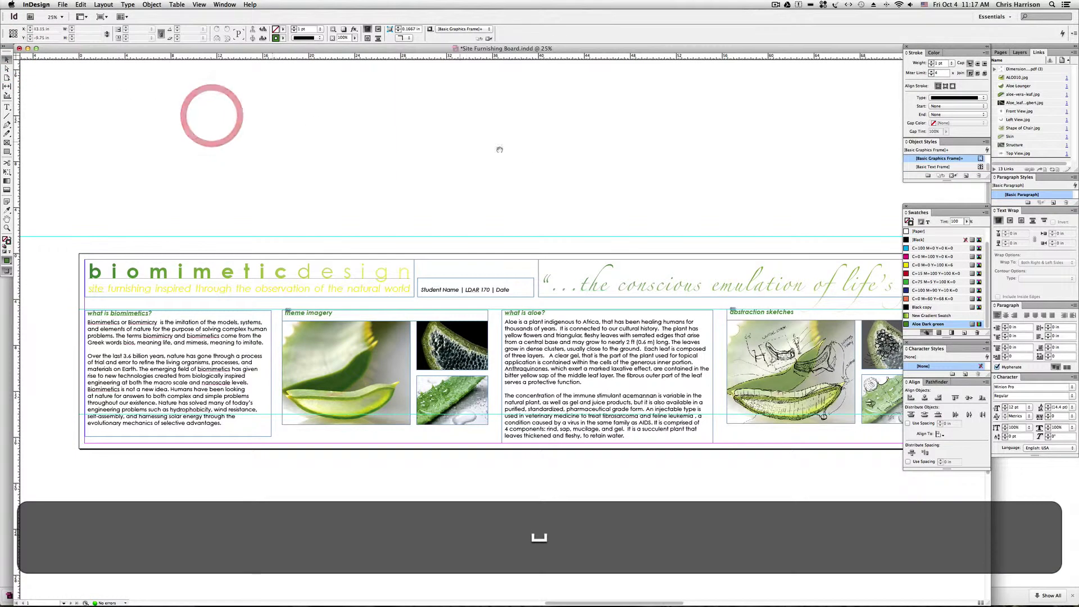
drag(210, 113, 454, 169)
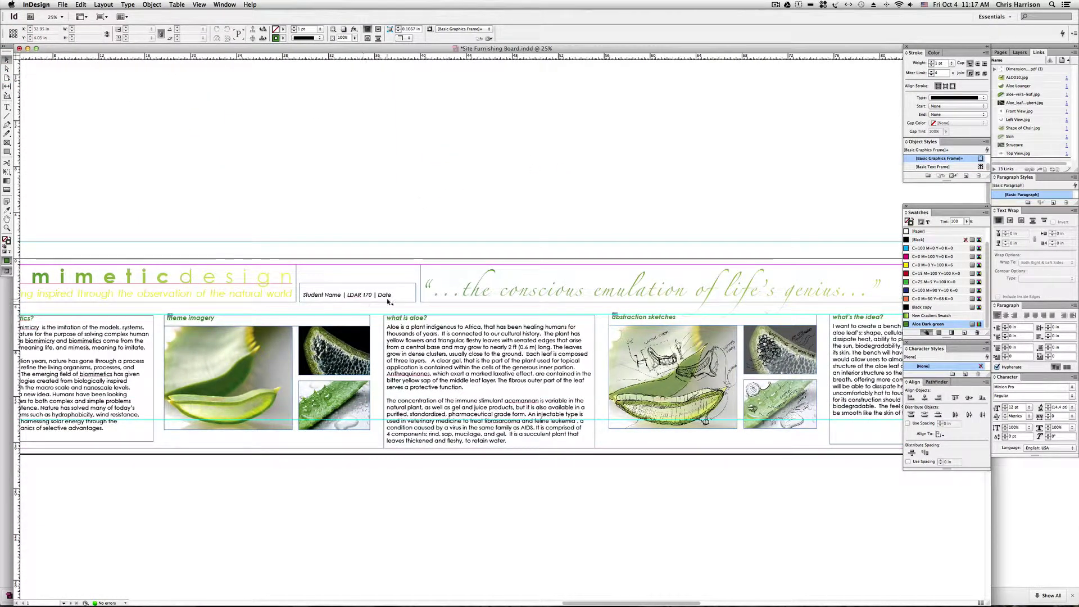
Step: Check the grouped theme imagery pictures by selecting the group and its individual images
key(space)
mouse_move(338, 280)
mouse_down()
mouse_move(314, 277)
mouse_move(284, 212)
mouse_move(386, 329)
mouse_up()
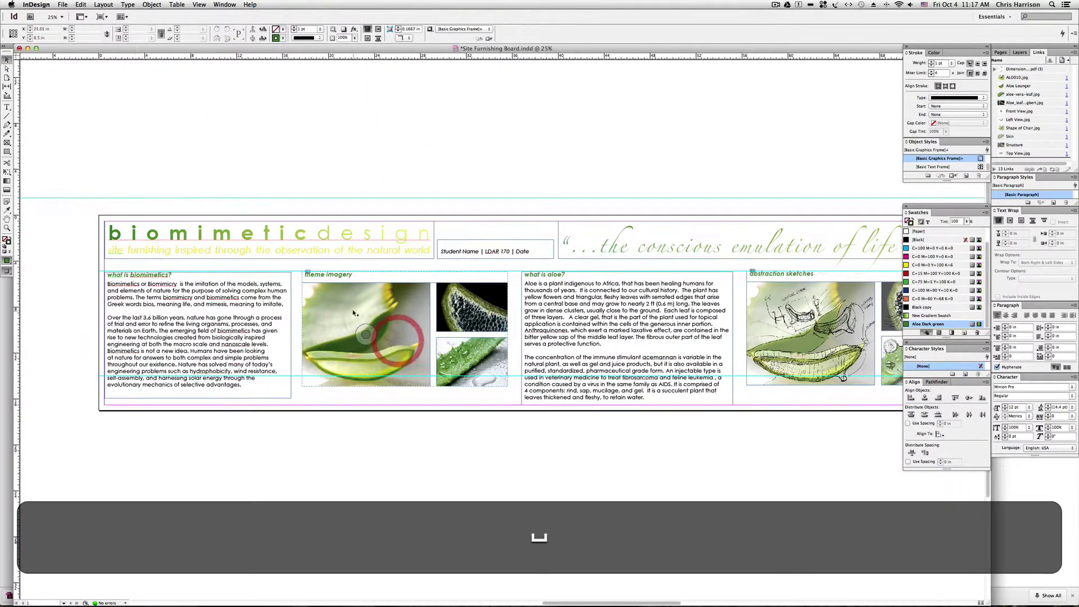
click(354, 312)
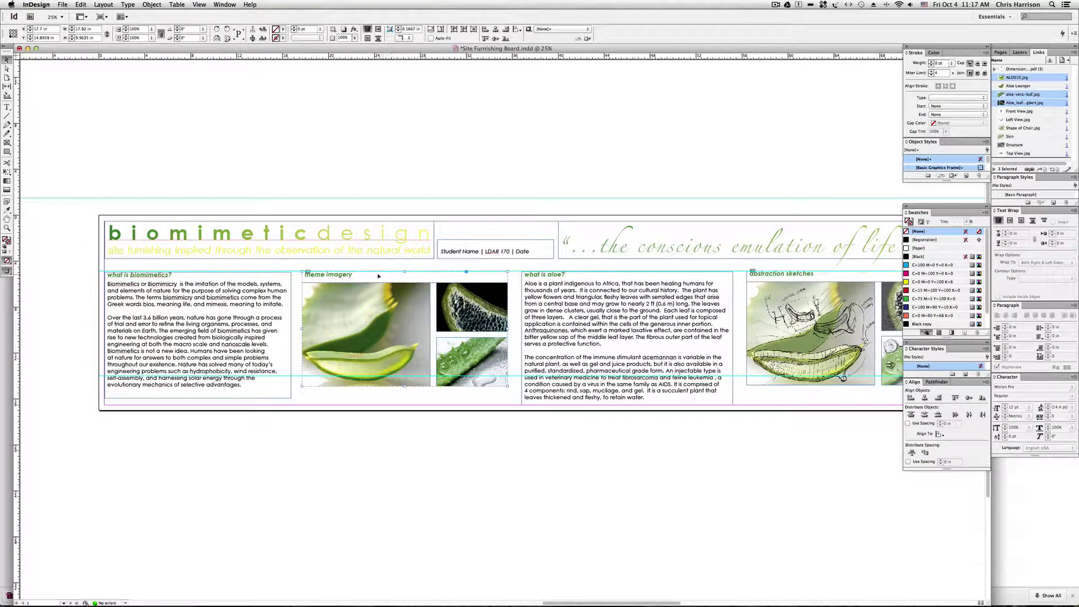
click(366, 334)
double_click(444, 304)
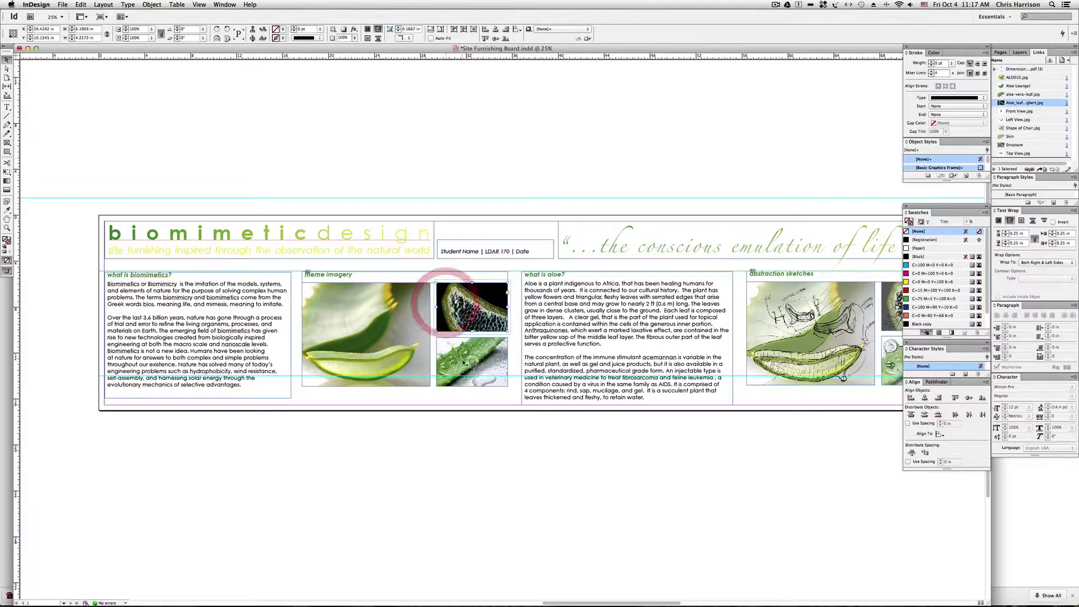
double_click(386, 337)
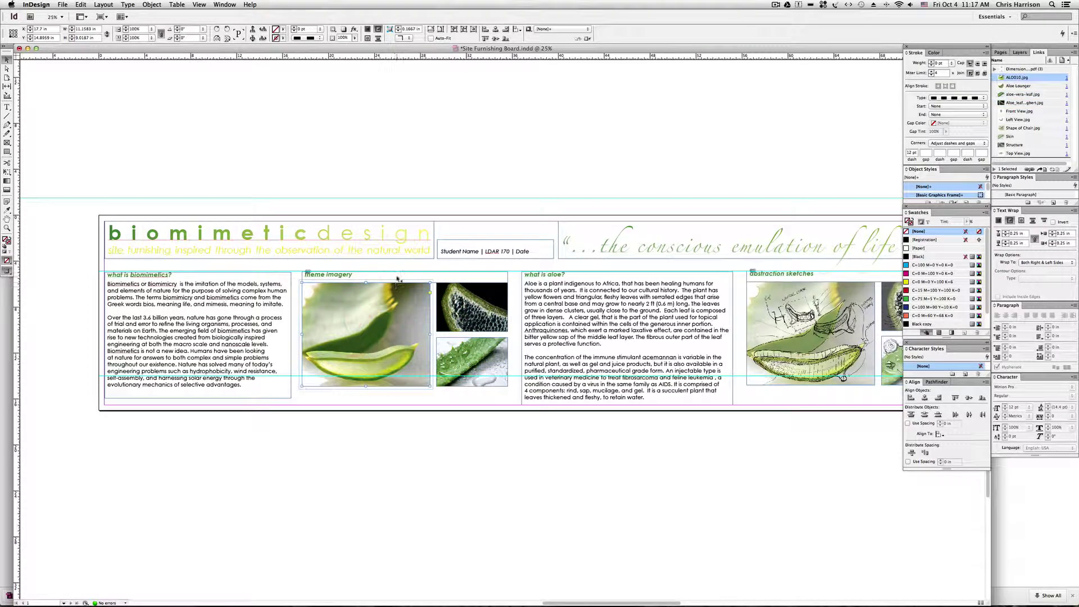
Step: Ungroup the theme imagery heading and its three pictures, and clear the selection
click(353, 265)
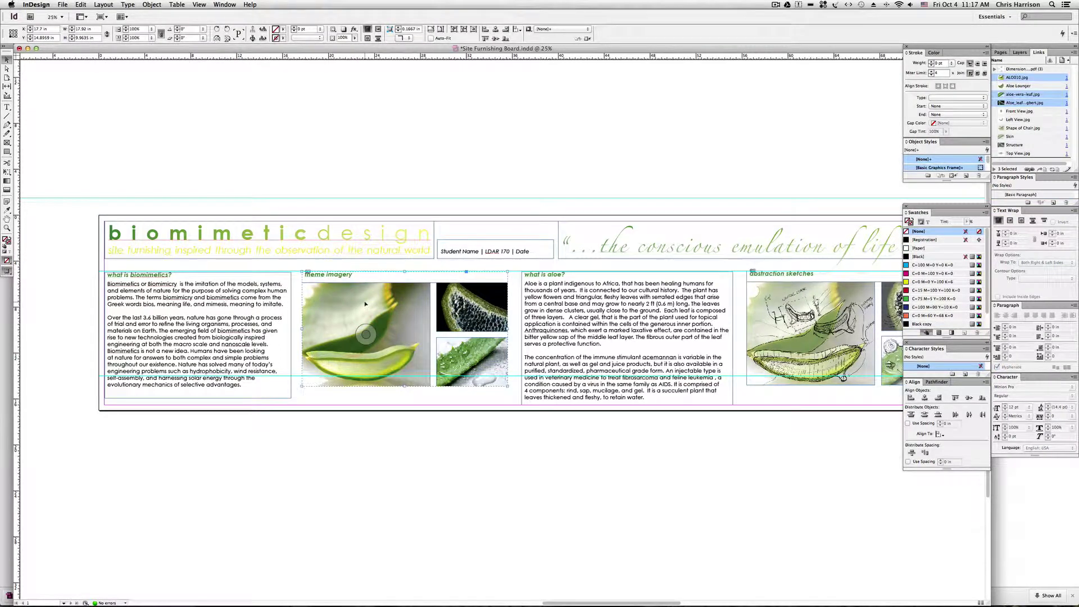
key(shift+super+g)
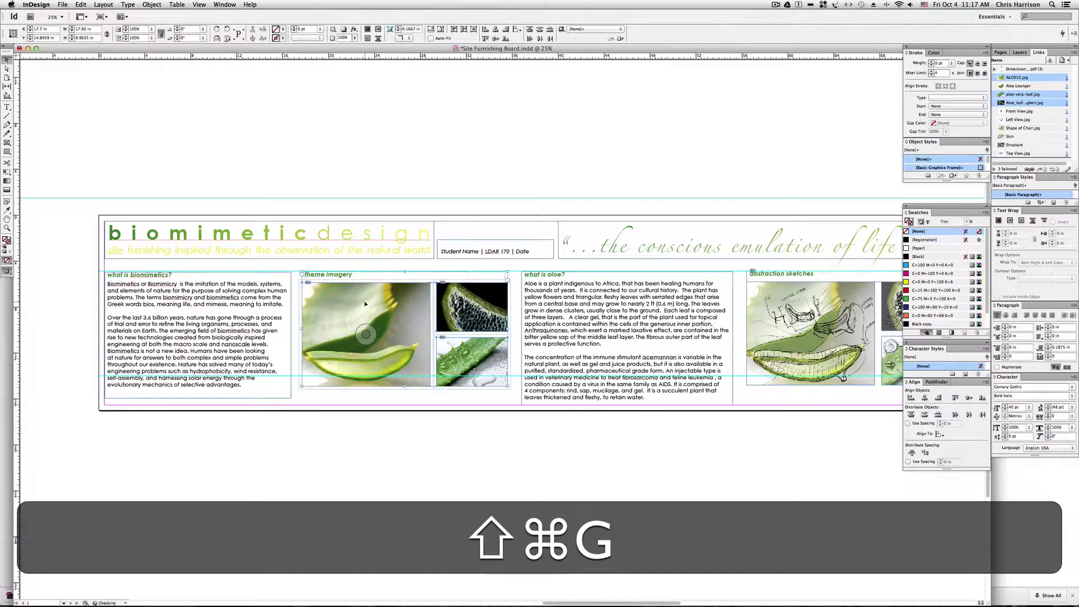
click(371, 272)
click(366, 334)
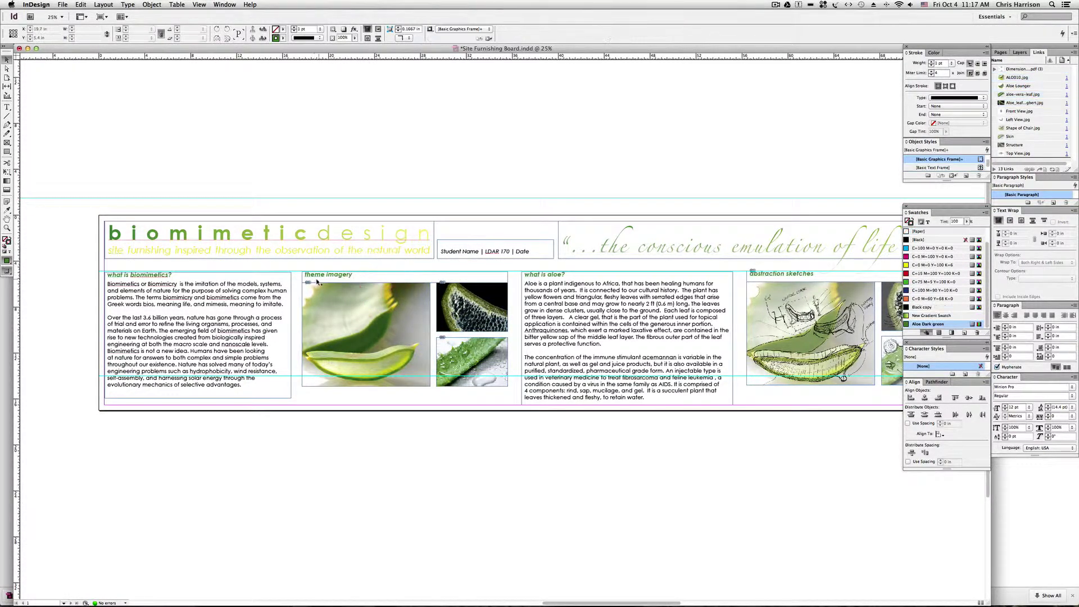
Step: Relink the large aloe picture under theme imagery to Antelope Canyon.jpg from the Desktop Pictures folder
click(336, 309)
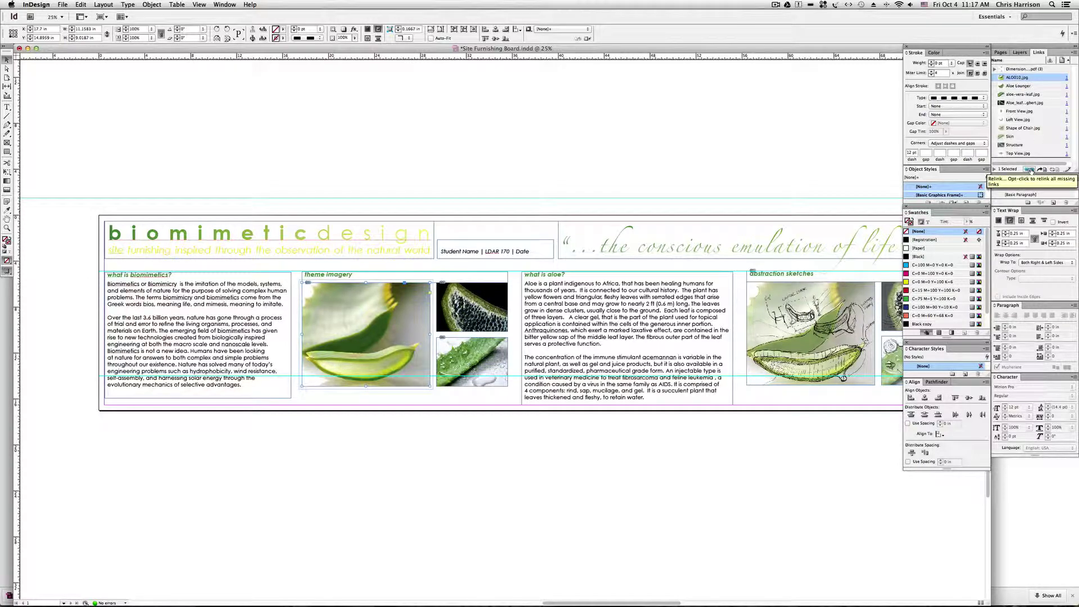
click(1030, 169)
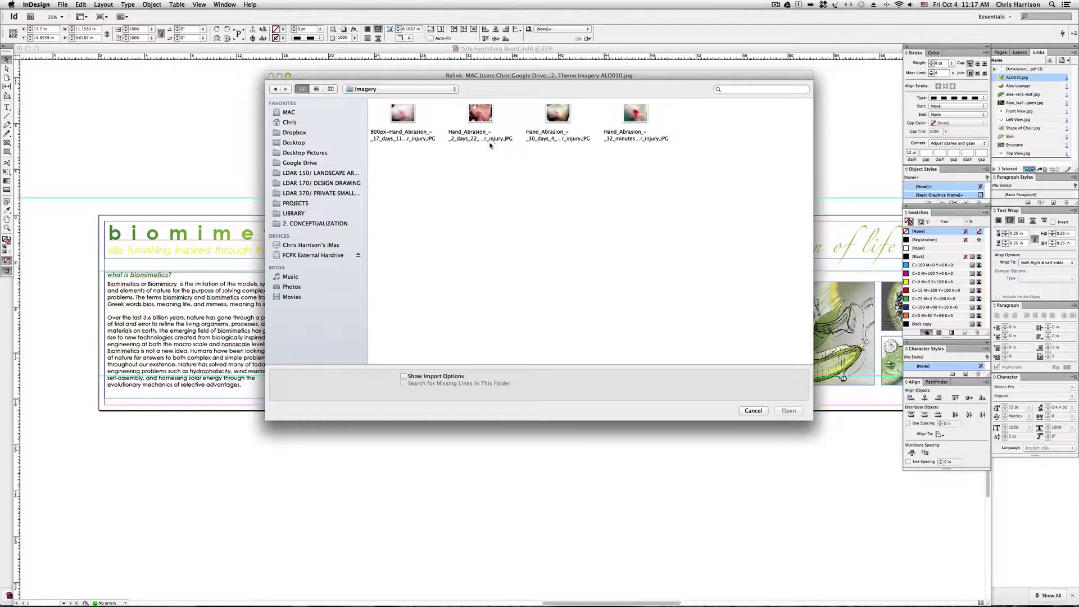
click(294, 143)
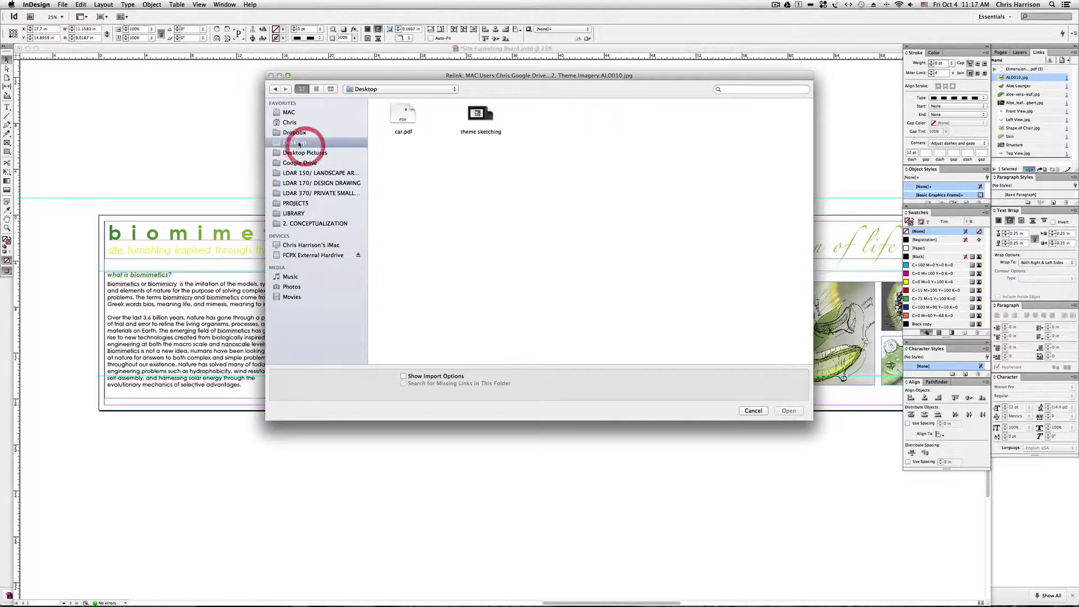
click(295, 133)
click(290, 123)
click(296, 113)
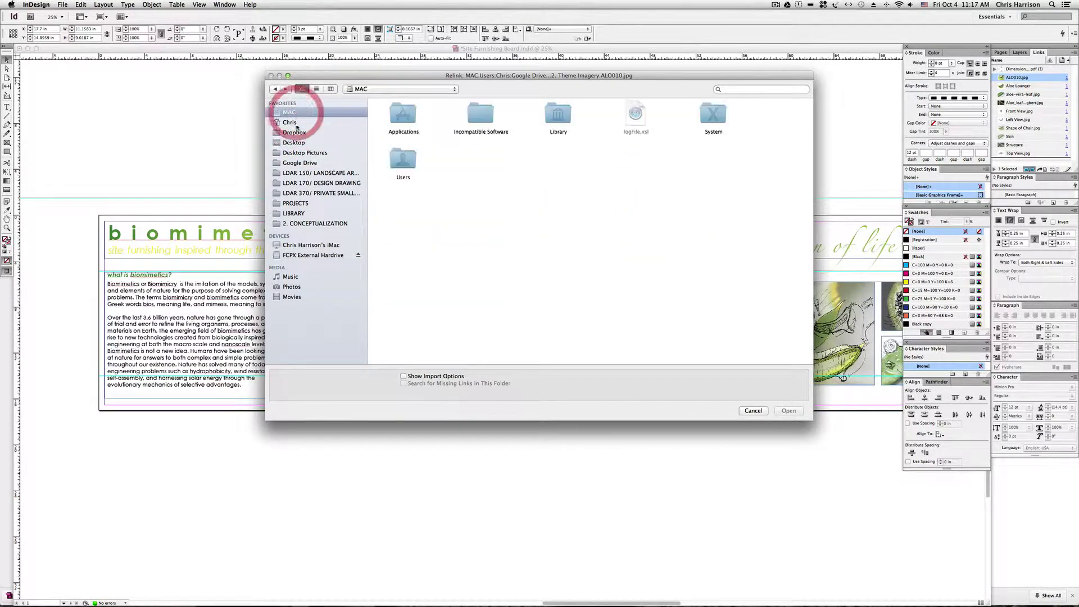
click(298, 152)
click(468, 129)
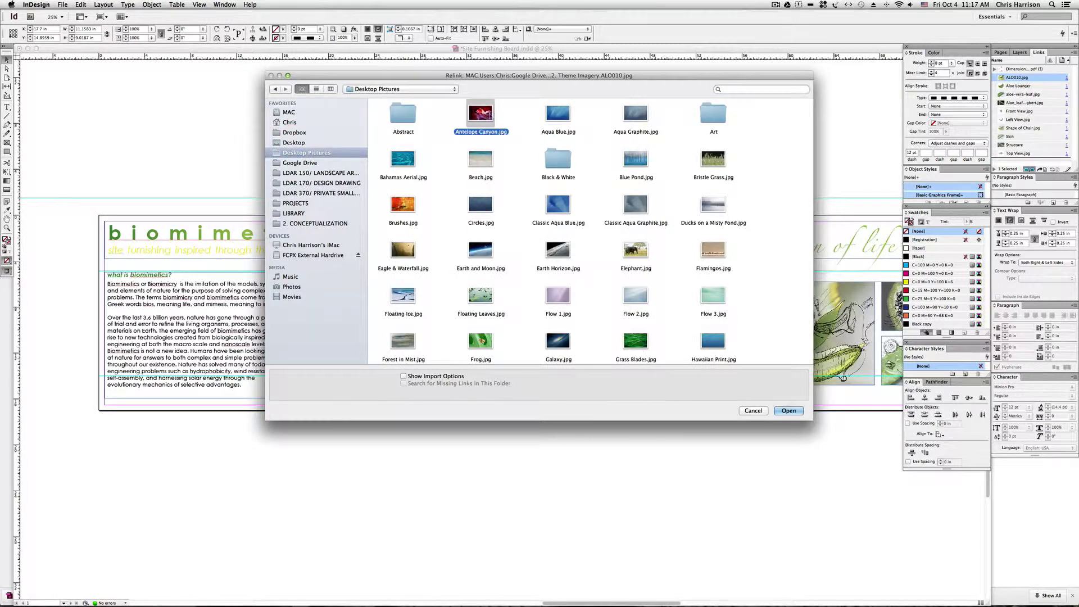
click(778, 413)
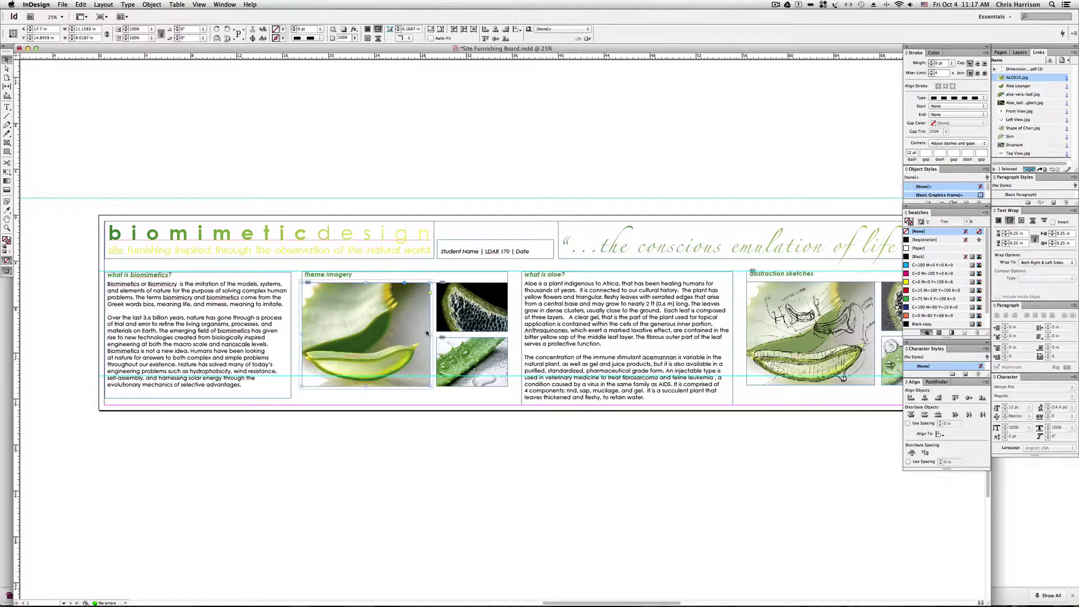
click(332, 165)
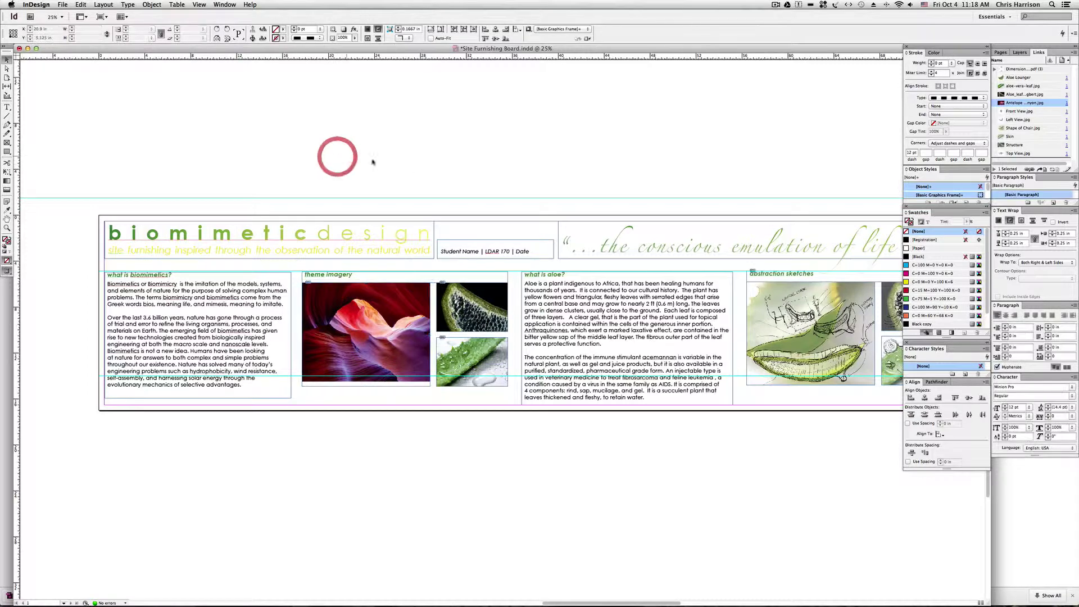
Step: Delete the "what is aloe?" text frame between the theme imagery and the abstraction sketches
scroll(393, 169, right, 5)
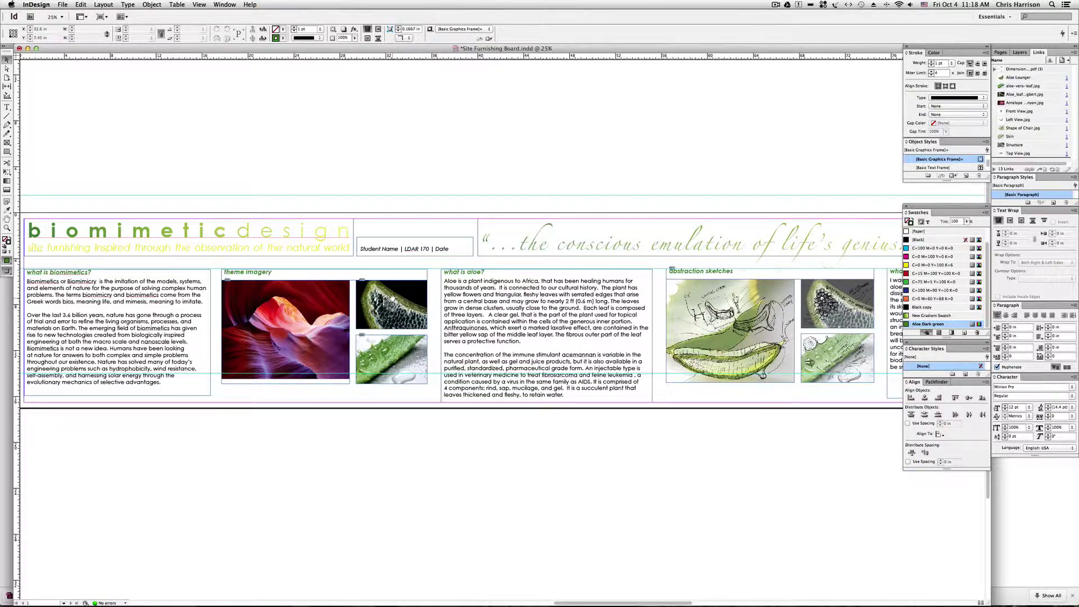
key(space)
drag(514, 290, 441, 294)
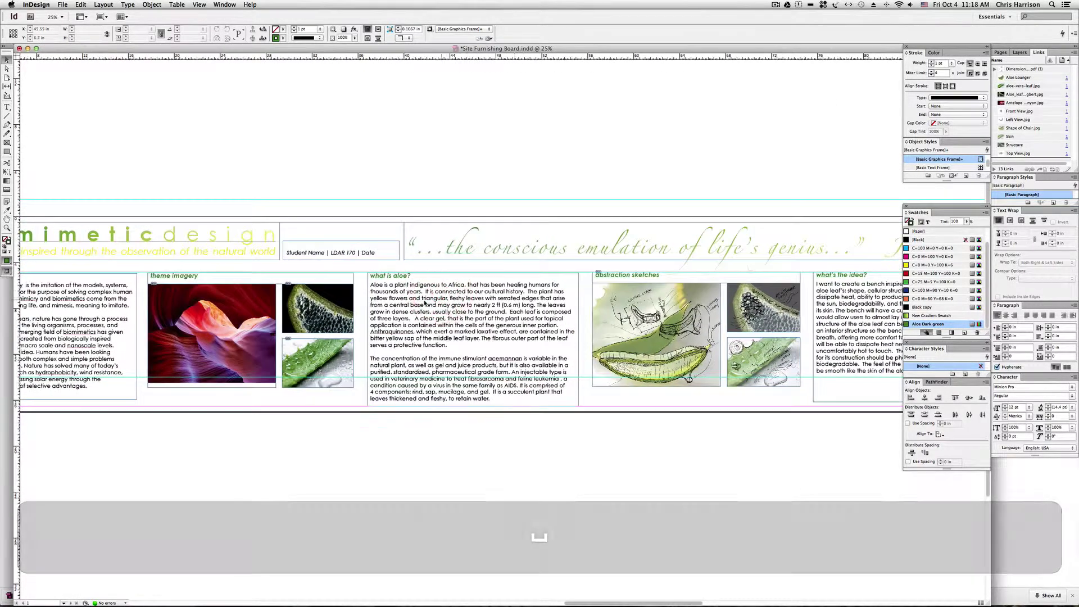
key(space)
drag(305, 289, 434, 288)
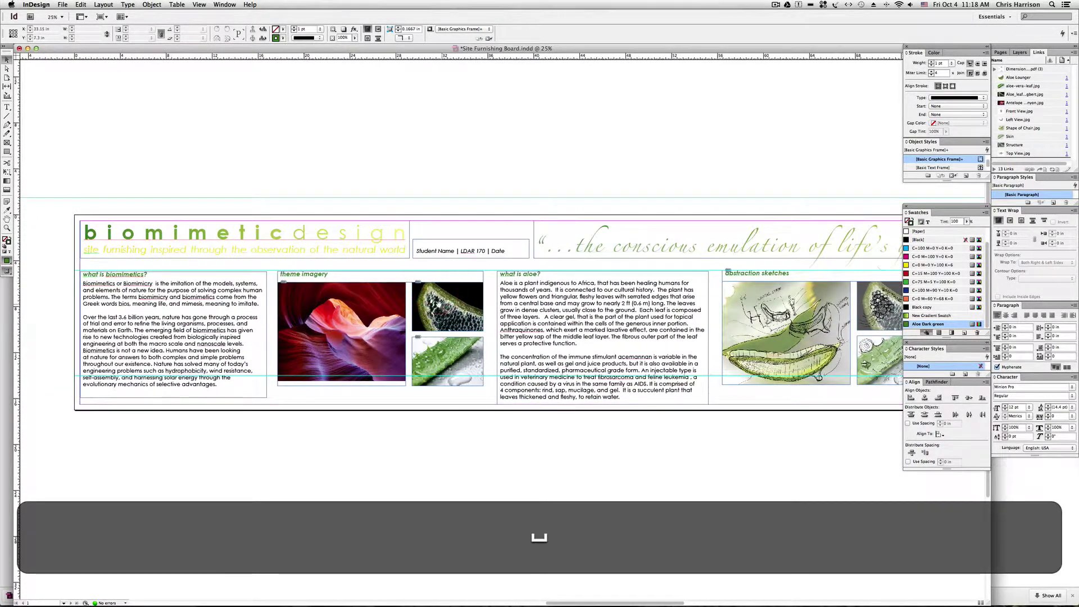
click(447, 291)
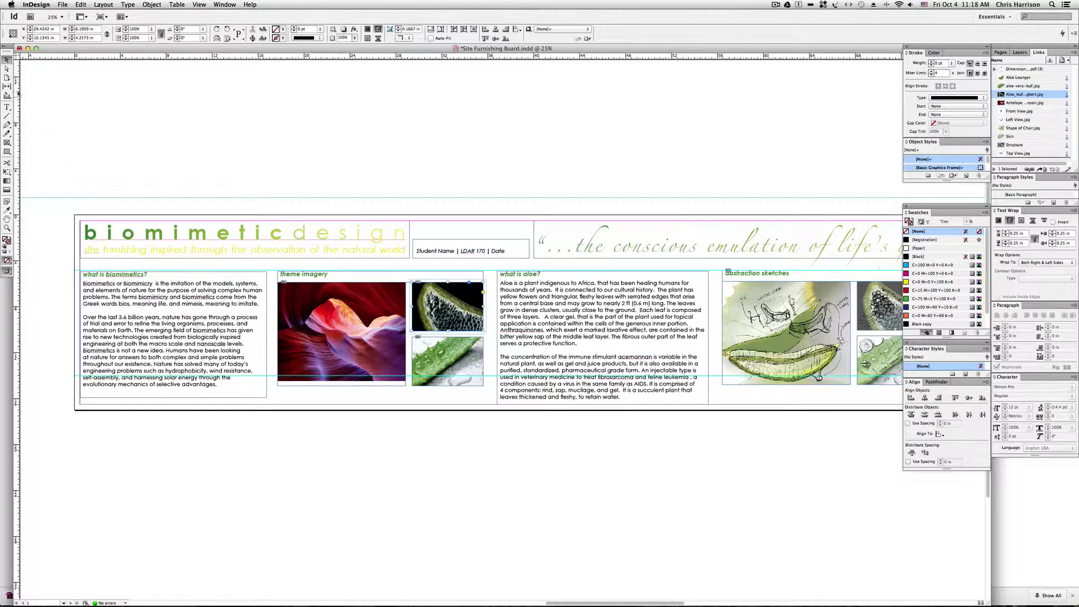
click(7, 68)
key(space)
drag(390, 180, 223, 164)
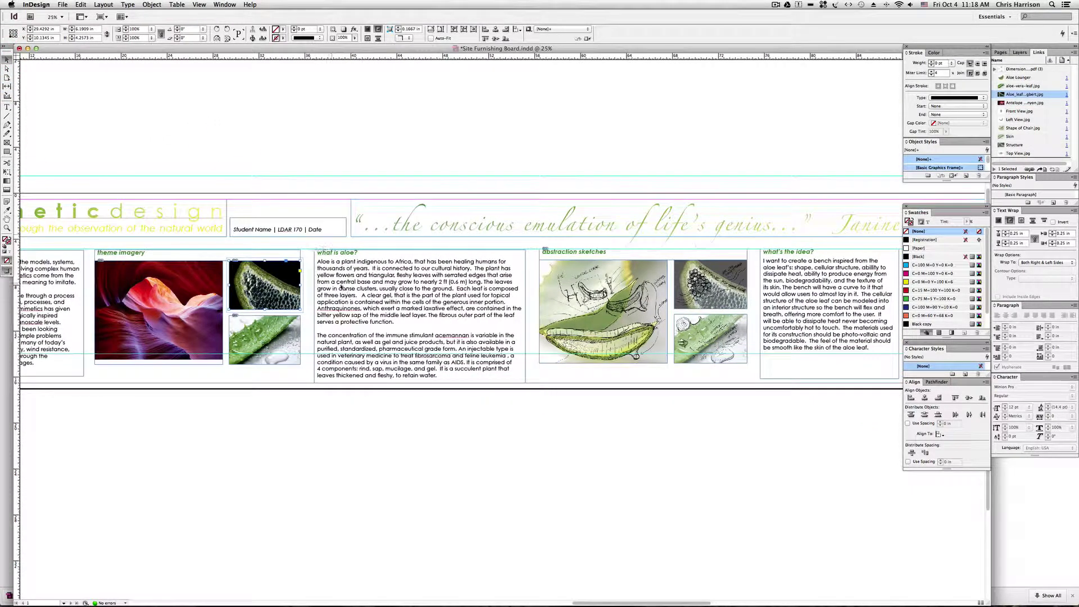
click(314, 274)
key(BackSpace)
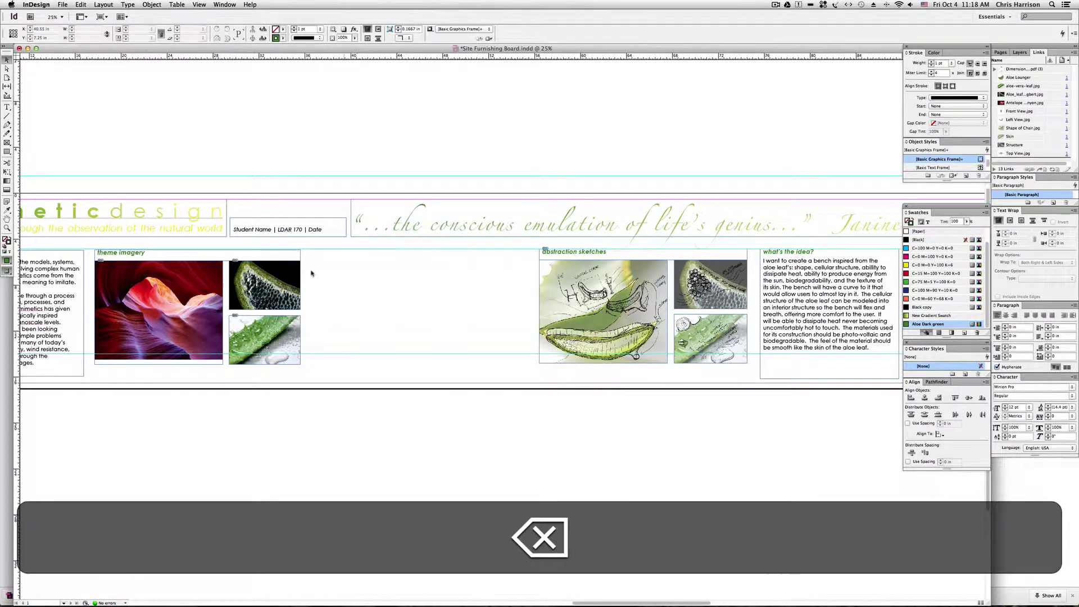
Step: Draw a circular ellipse frame about 8.1 in across in the empty space beside the theme images
click(10, 146)
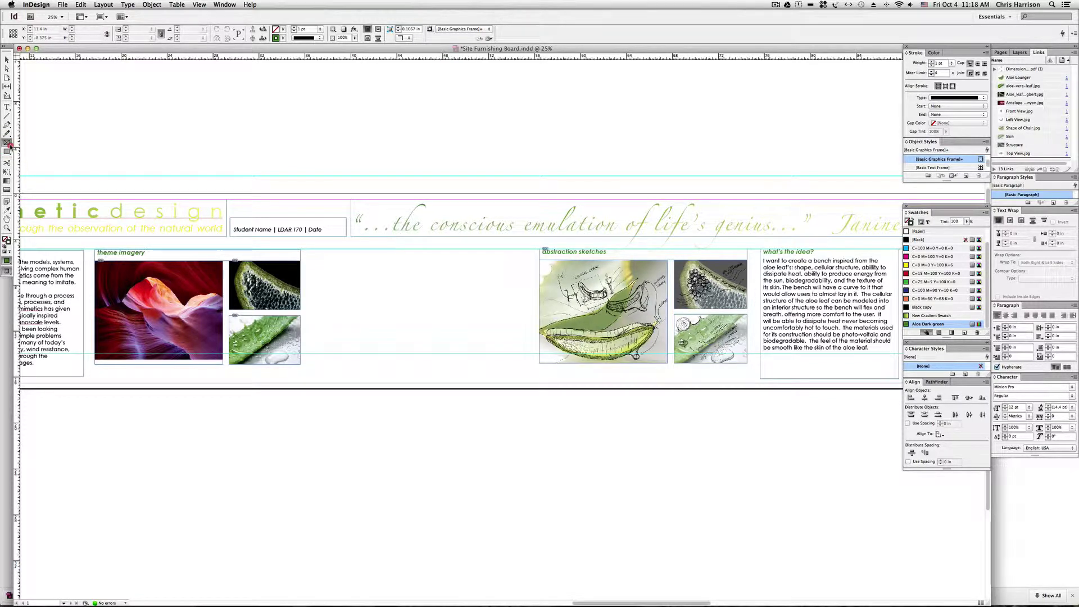
click(11, 143)
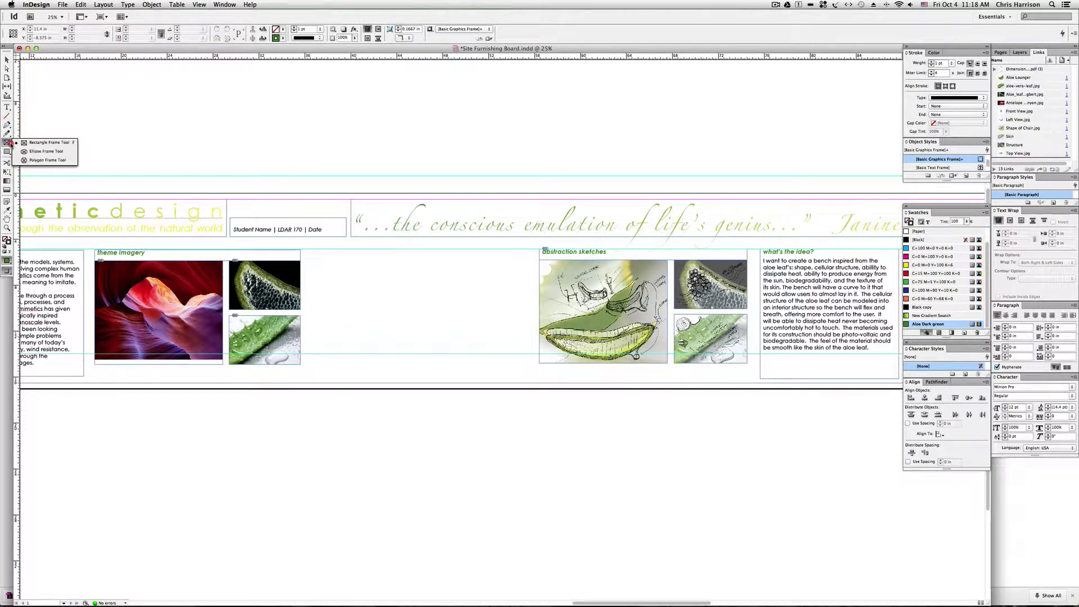
drag(10, 144, 40, 161)
drag(320, 255, 462, 348)
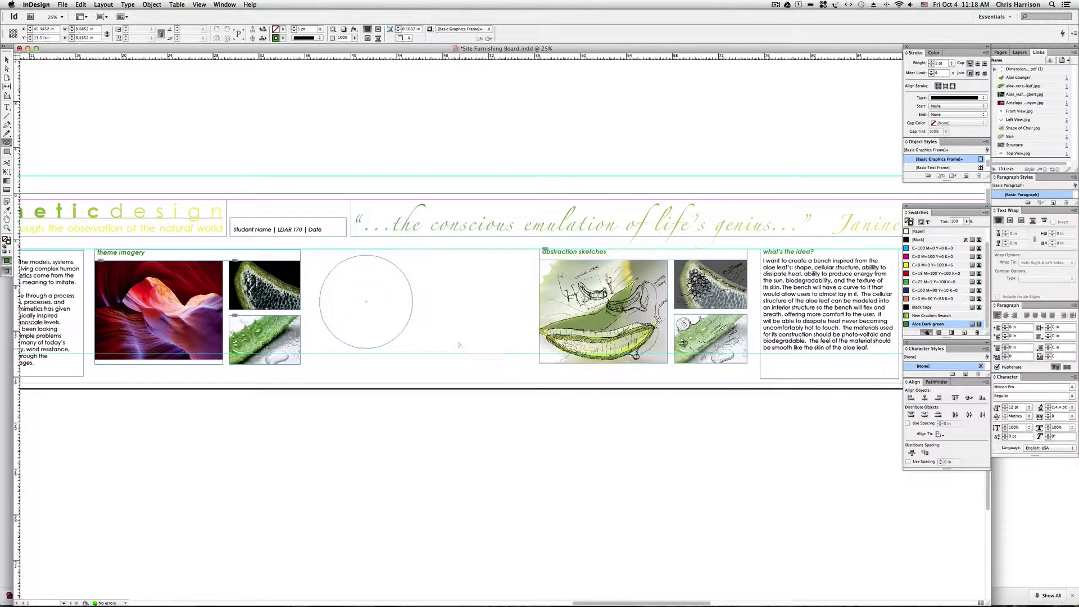
Step: Place the 800px-Hand_Abrasion 17-days JPG from the Imagery folder into the circular frame
key(super+d)
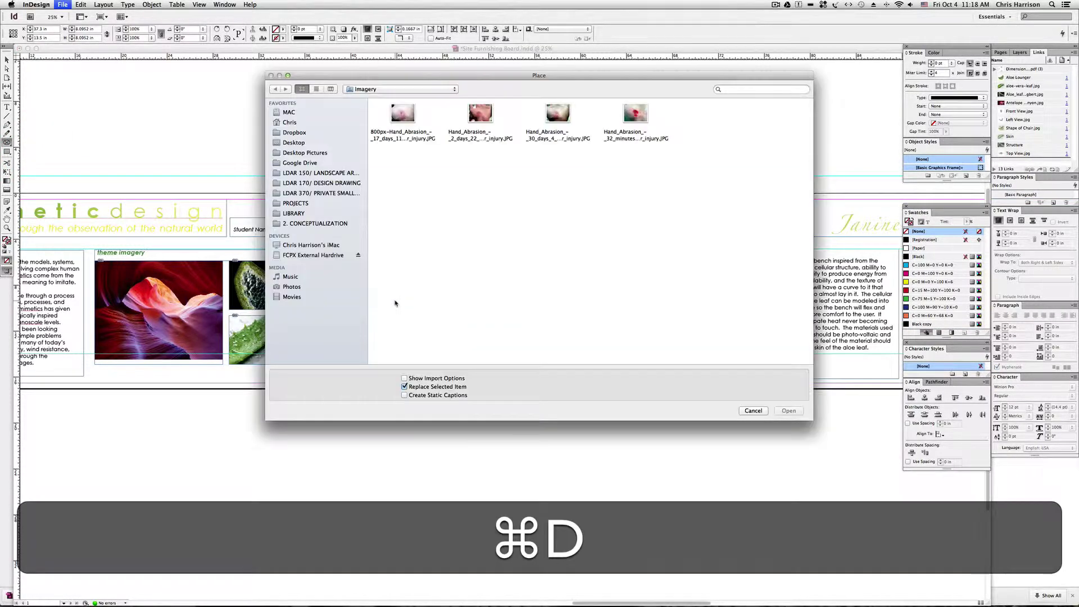
click(402, 113)
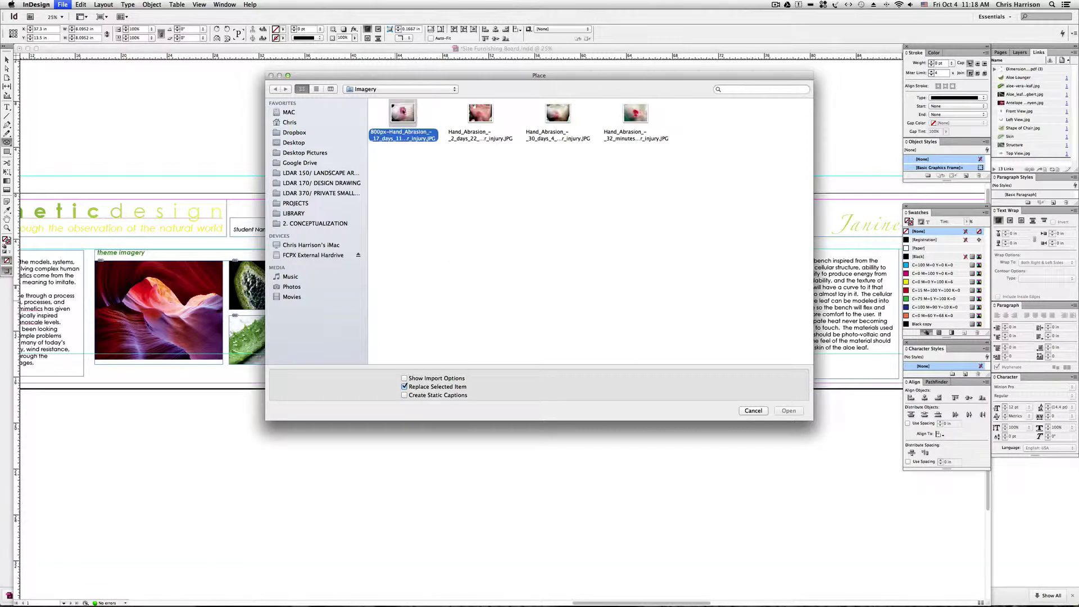
click(790, 411)
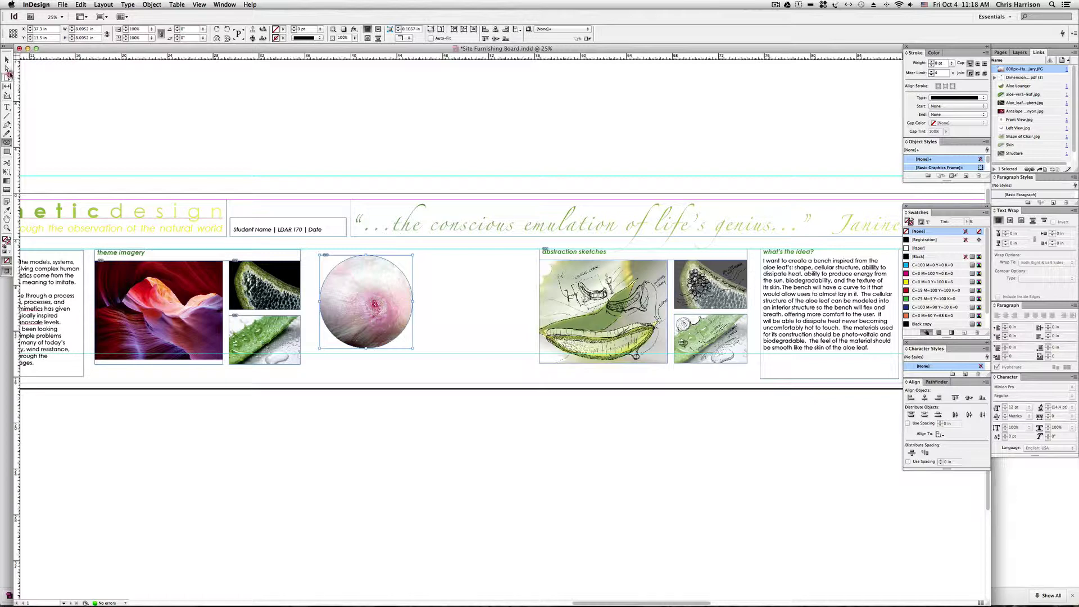
Step: Reposition the hand abrasion photo inside the circular frame by shifting it slightly right and up, without moving the frame
click(7, 68)
click(367, 297)
key(space)
drag(367, 298, 483, 366)
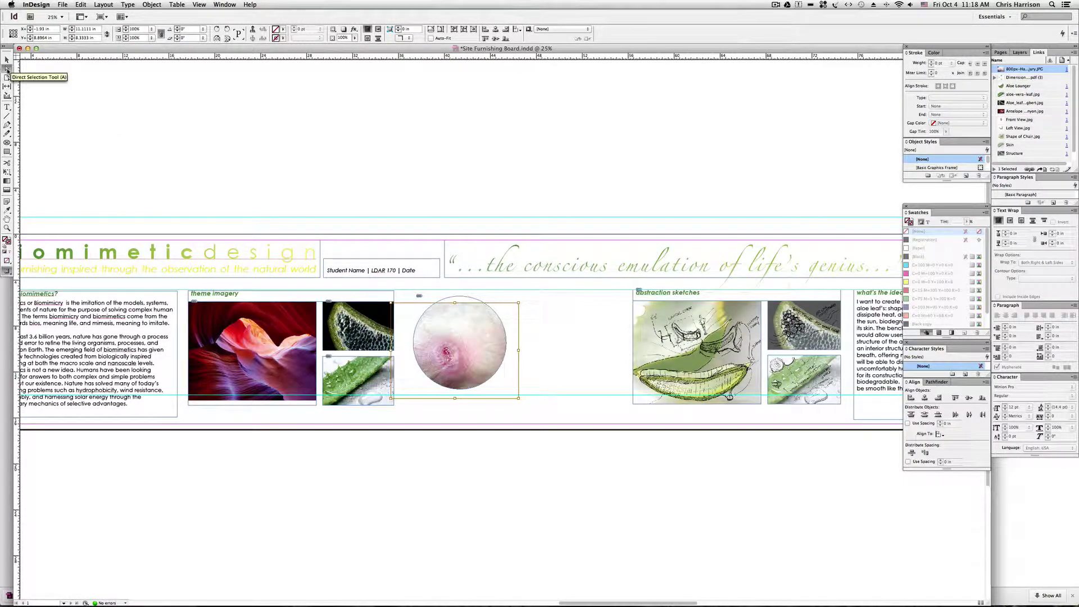
drag(452, 327, 461, 321)
scroll(25, 190, down, 3)
scroll(337, 308, down, 3)
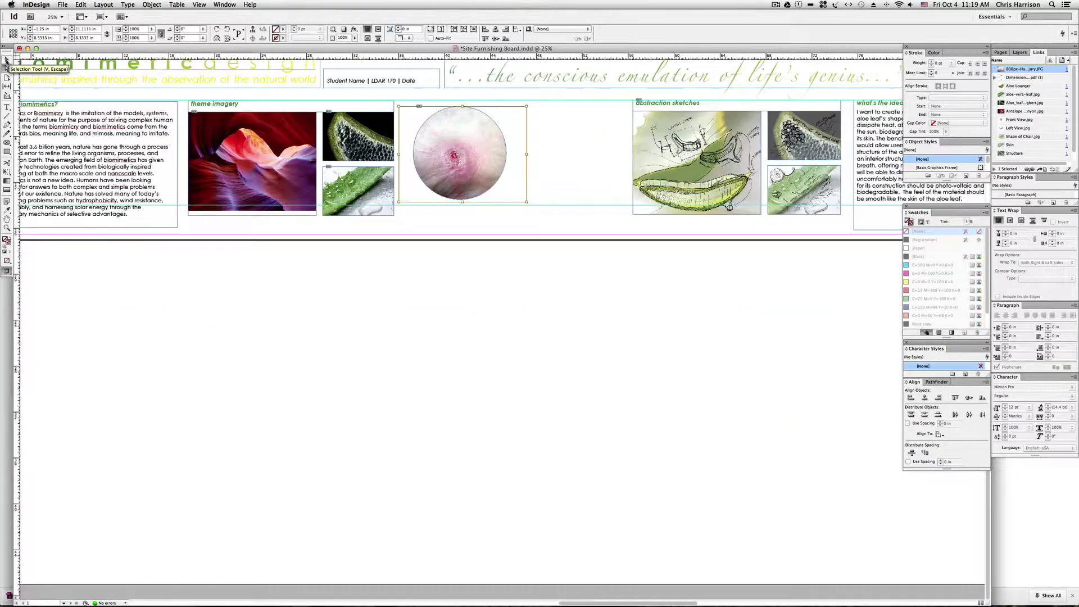
key(space)
drag(337, 308, 372, 425)
Step: Move the circular frame with its photo up so its top edge meets the horizontal guide above the images
click(7, 59)
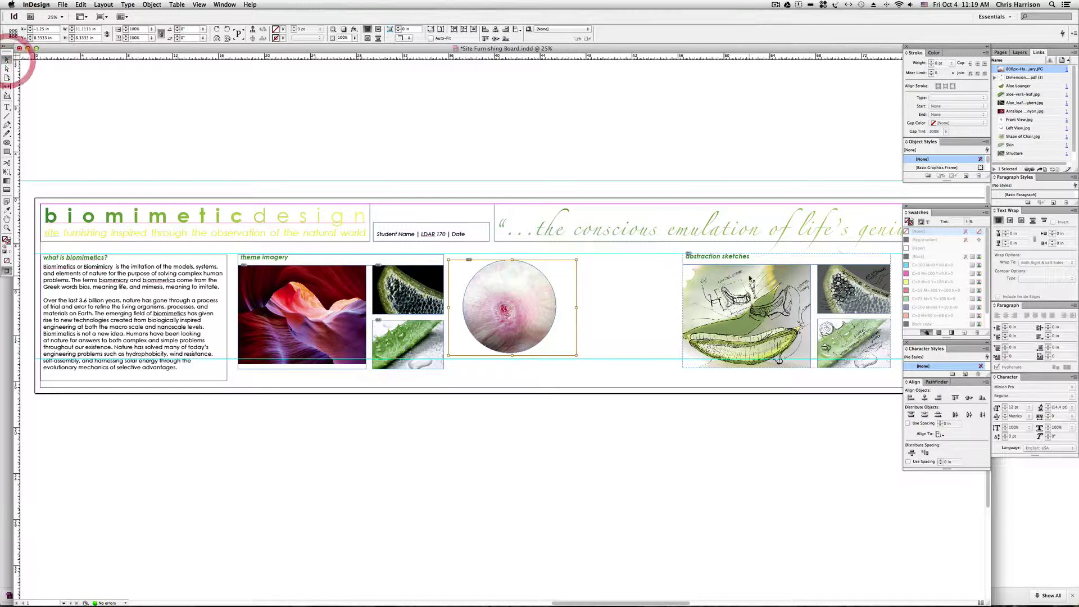
click(535, 293)
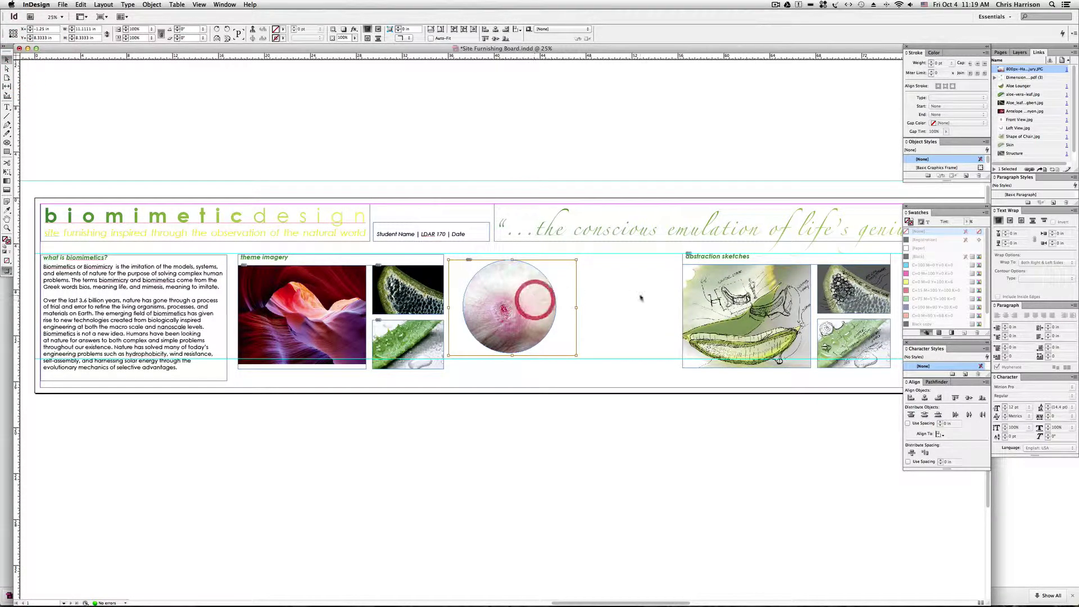
click(641, 293)
mouse_move(521, 282)
mouse_down()
mouse_move(561, 291)
mouse_move(524, 272)
mouse_up()
Step: Set the circular photo frame's stroke color to the [Registration] swatch
key(space)
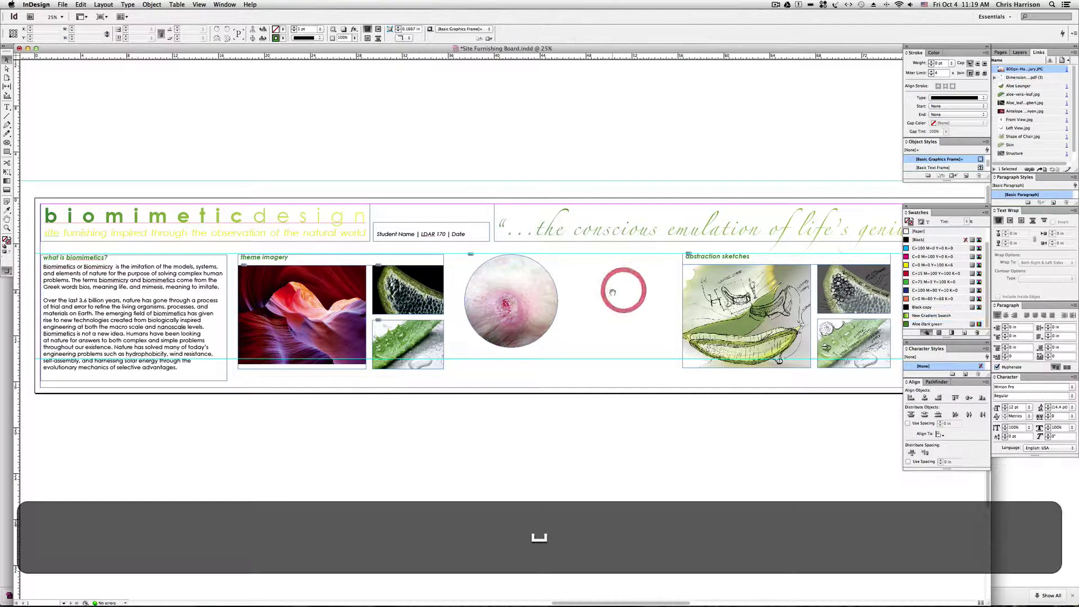
drag(626, 289, 553, 289)
click(423, 279)
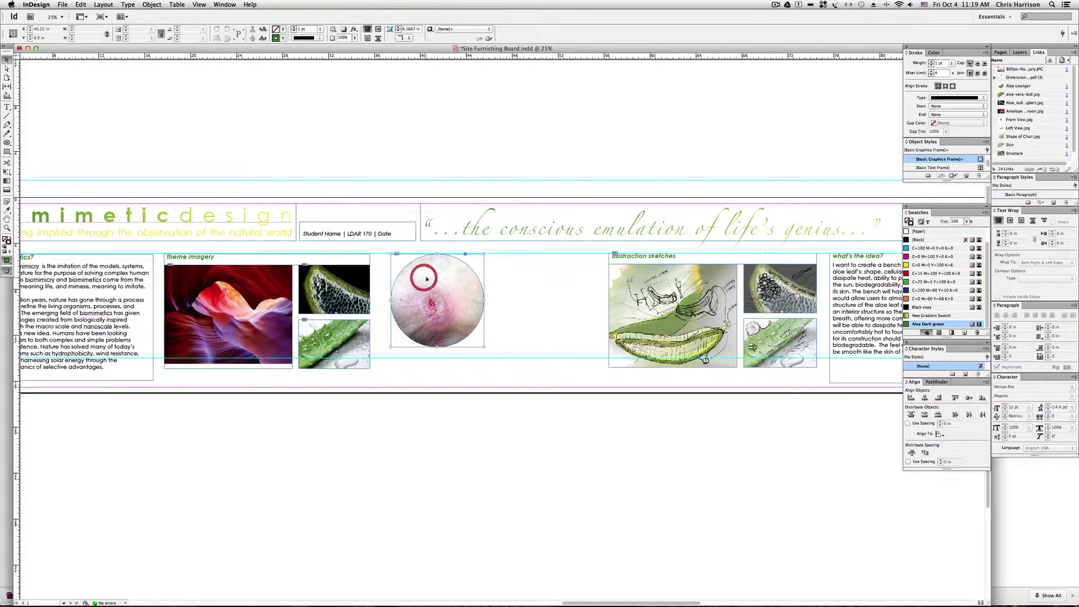
click(282, 38)
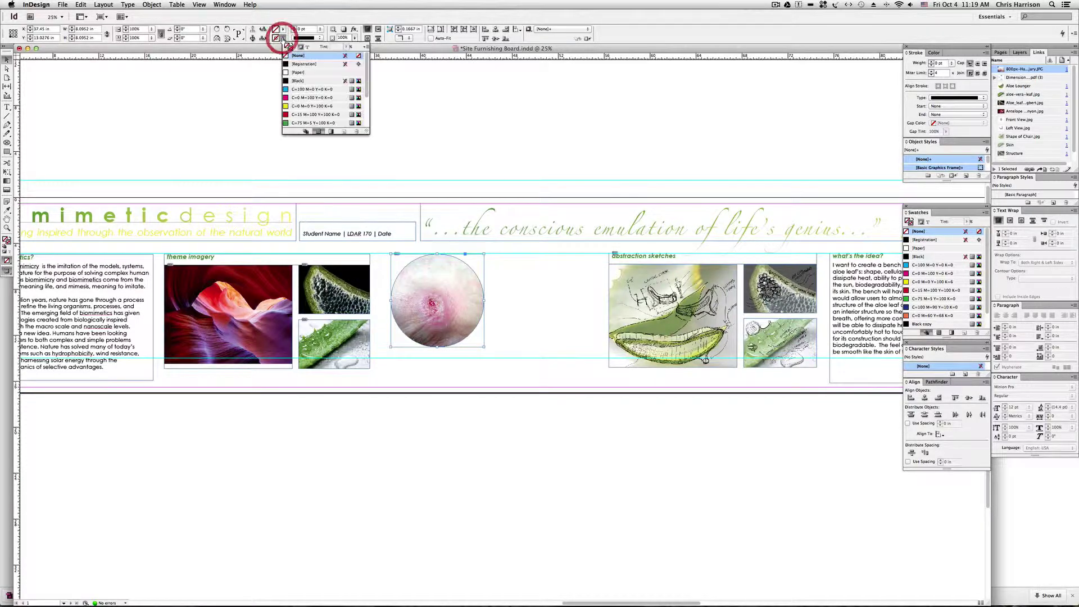
click(298, 64)
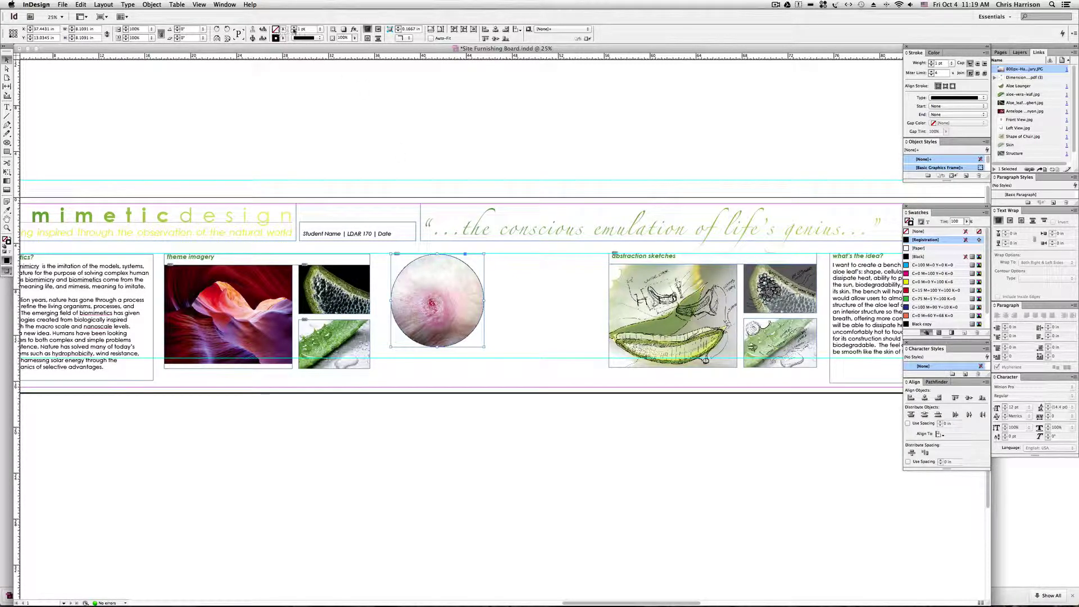
Step: Increase the circular photo frame's stroke weight to 6 pt
click(294, 28)
click(293, 28)
click(294, 28)
click(294, 28)
click(293, 28)
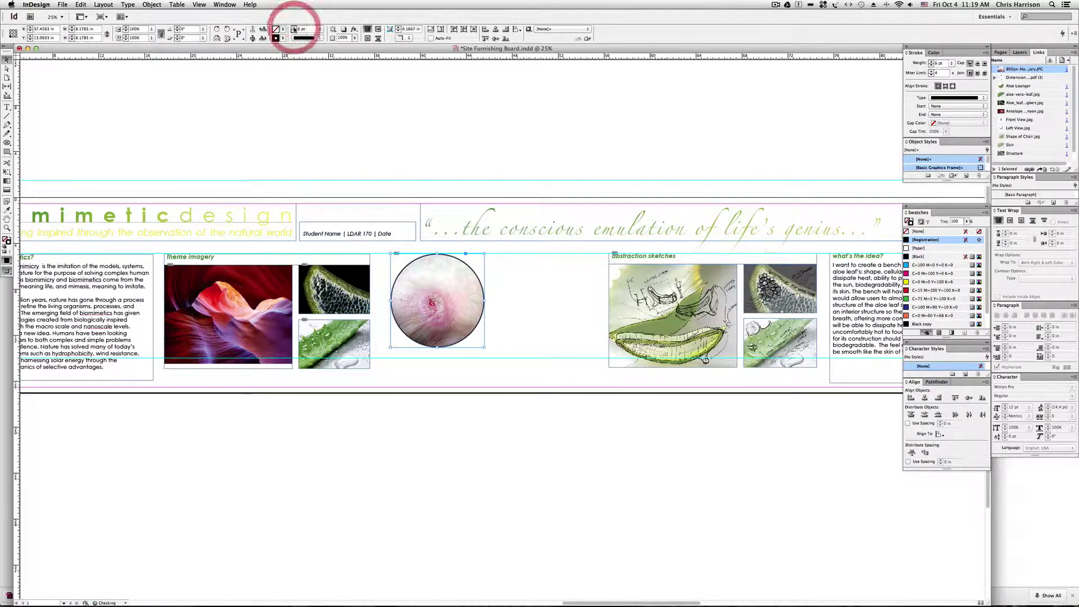
Step: Increase the circular photo frame's stroke weight to 8 pt and look over the result among the neighbouring sections
click(293, 28)
click(293, 28)
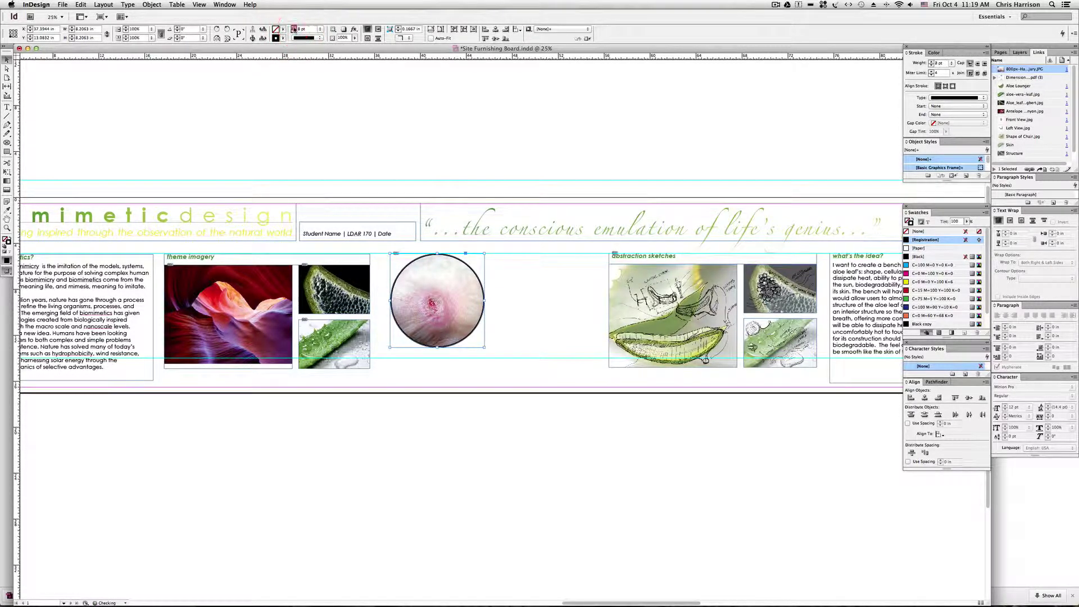
click(293, 28)
key(space)
drag(436, 145, 342, 163)
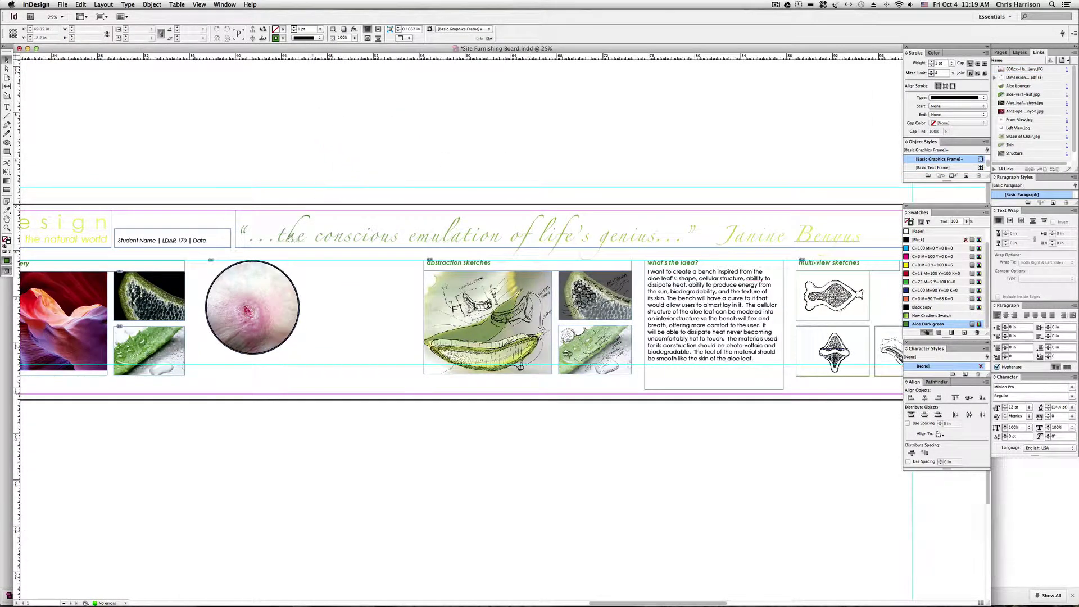
drag(223, 281, 401, 286)
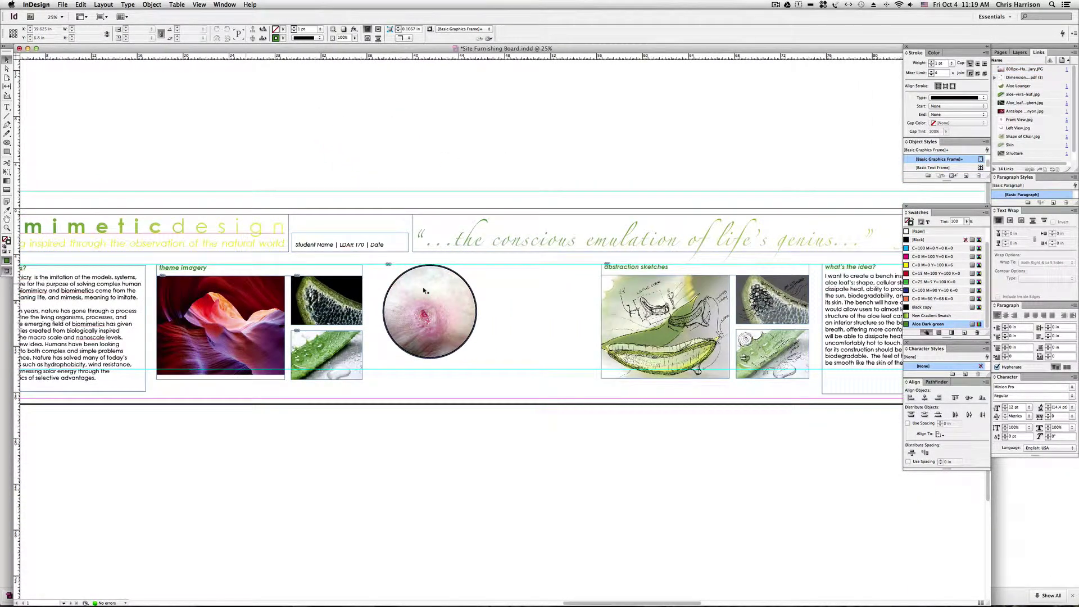
Step: Undo the circular photo frame's stroke, placement and creation edits until the "what is aloe?" text frame is restored
key(super+z)
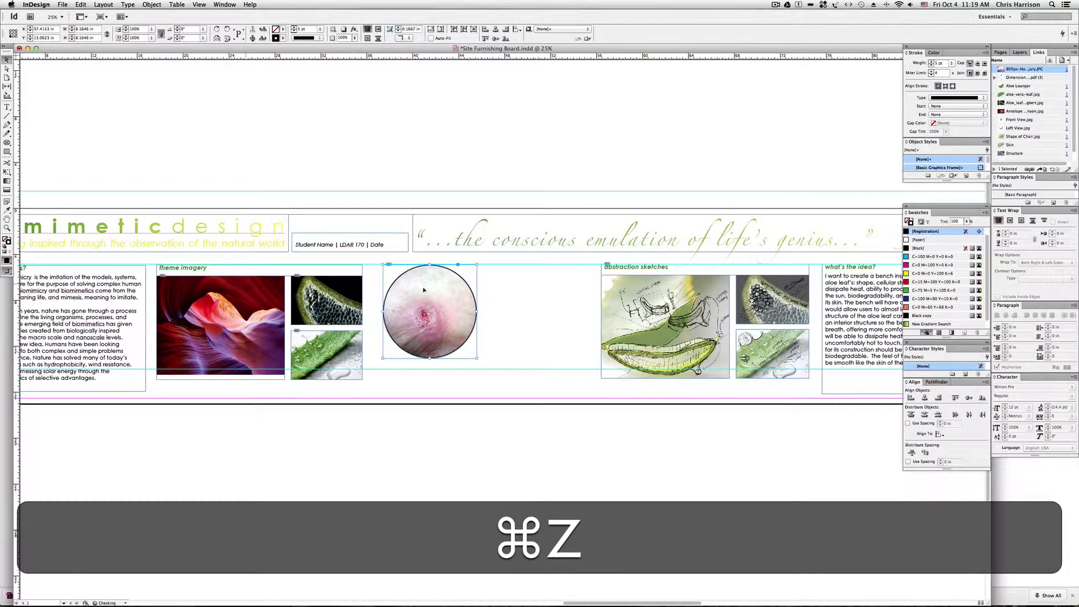
key(super+z)
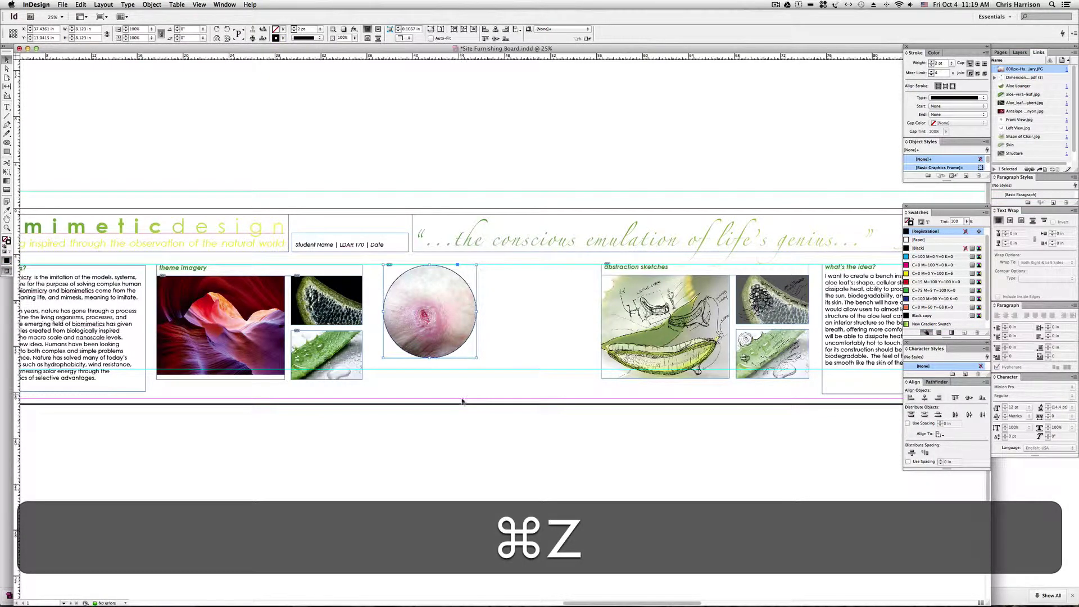
key(super+z)
key(super+z)
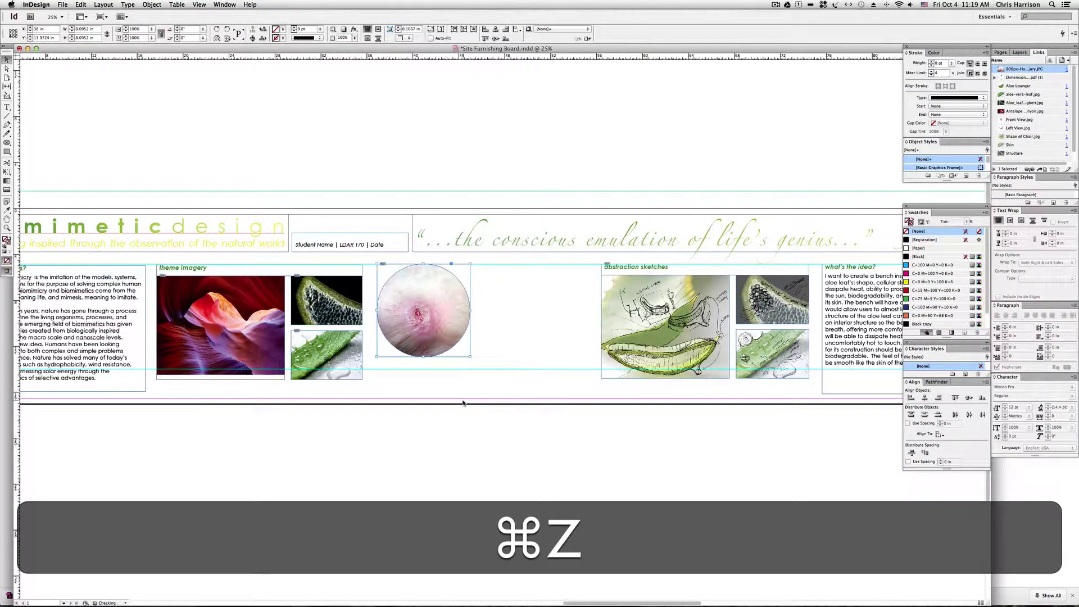
key(super+z)
key(super+z)
key(super+z)
key(super+z)
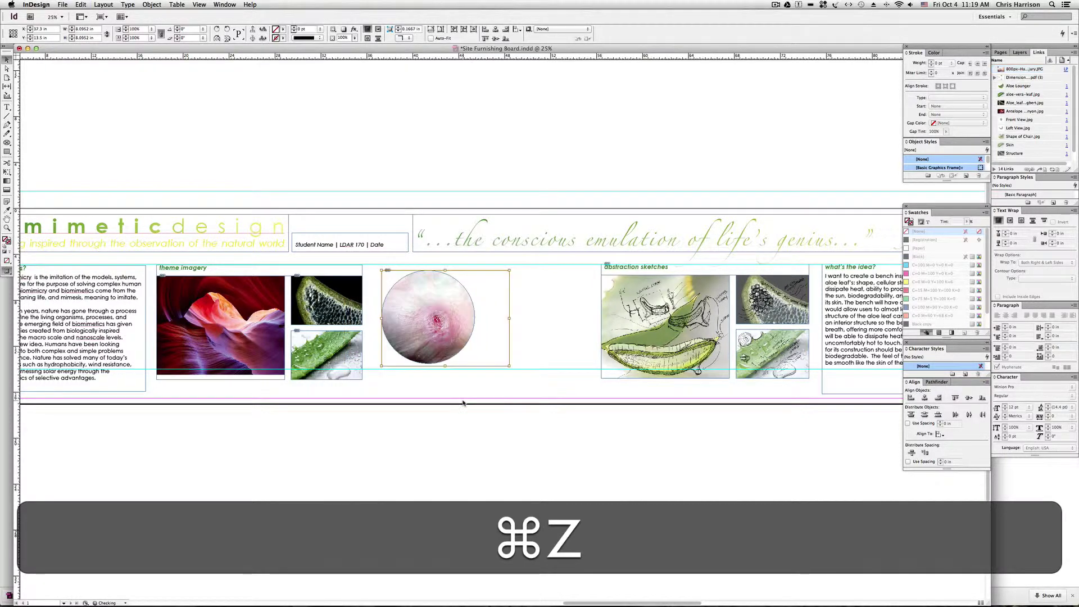
key(super+z)
key(super+z)
key(super+z)
key(super+z)
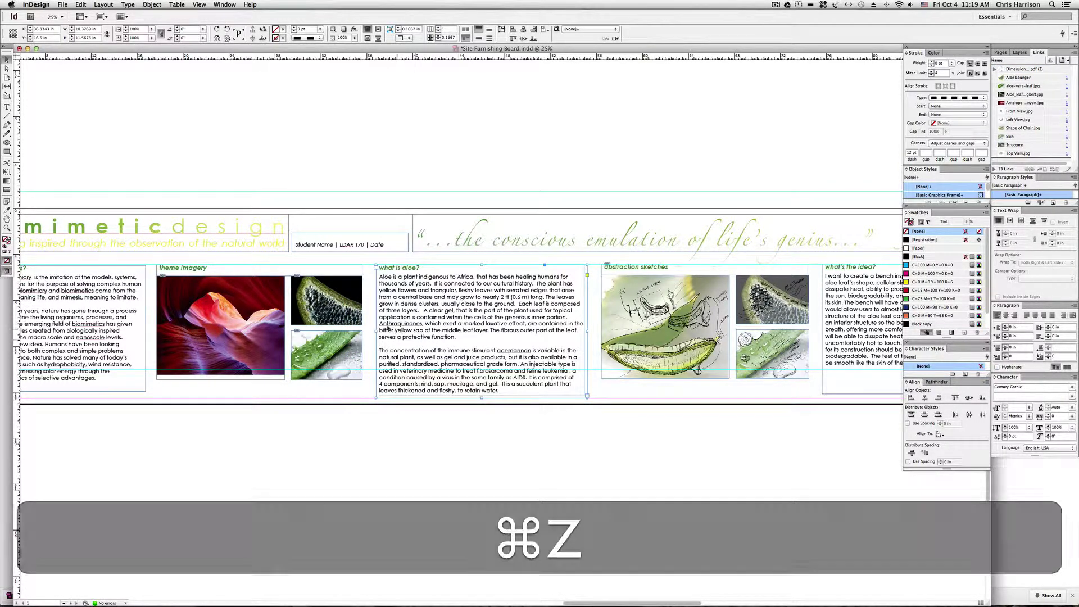
key(super+z)
click(410, 433)
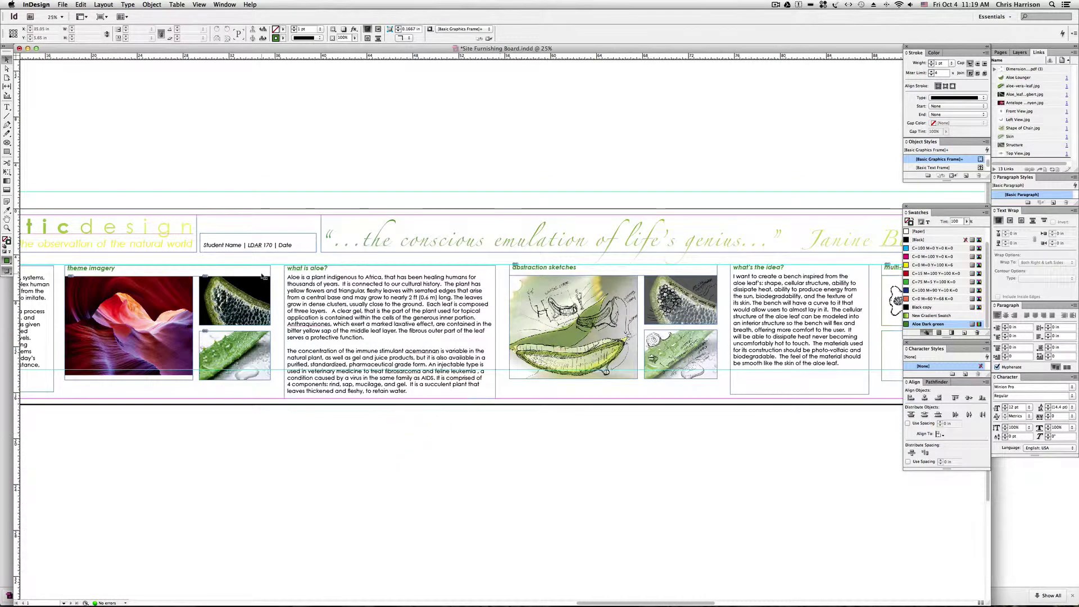
key(super+z)
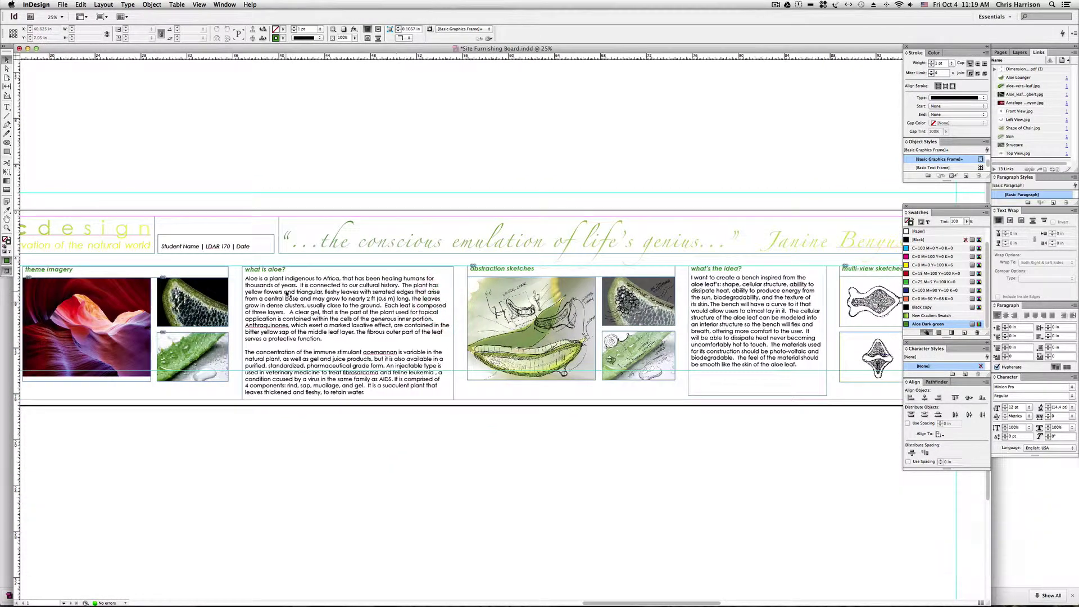
Step: Look over the board from the "what is aloe?" text across the abstraction sketches to the multi-view drawings
key(space)
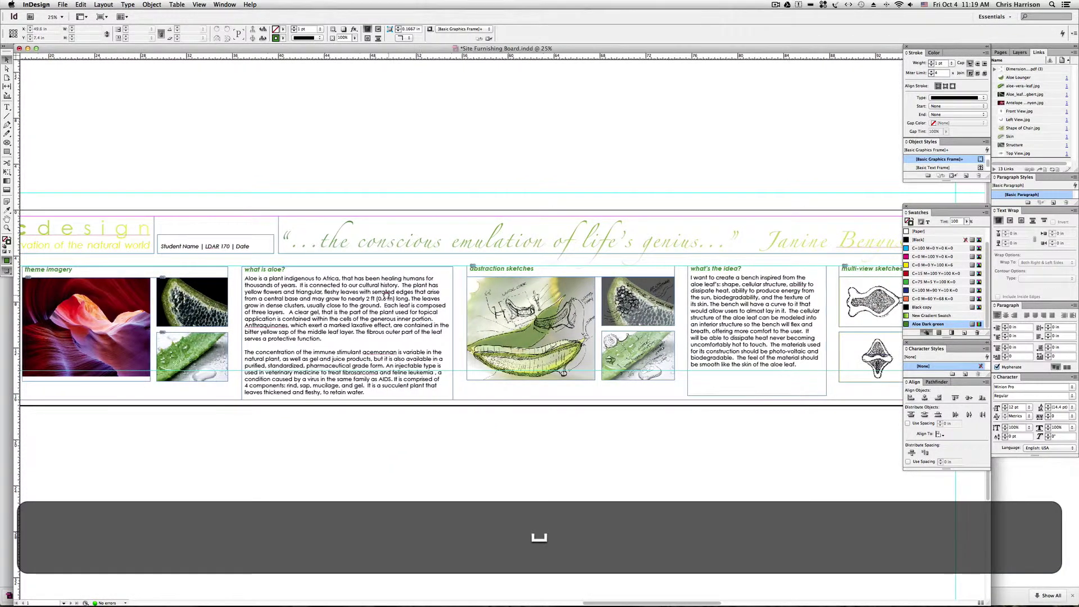
mouse_move(284, 285)
mouse_down()
mouse_move(236, 292)
mouse_move(302, 297)
mouse_up()
key(space)
key(space)
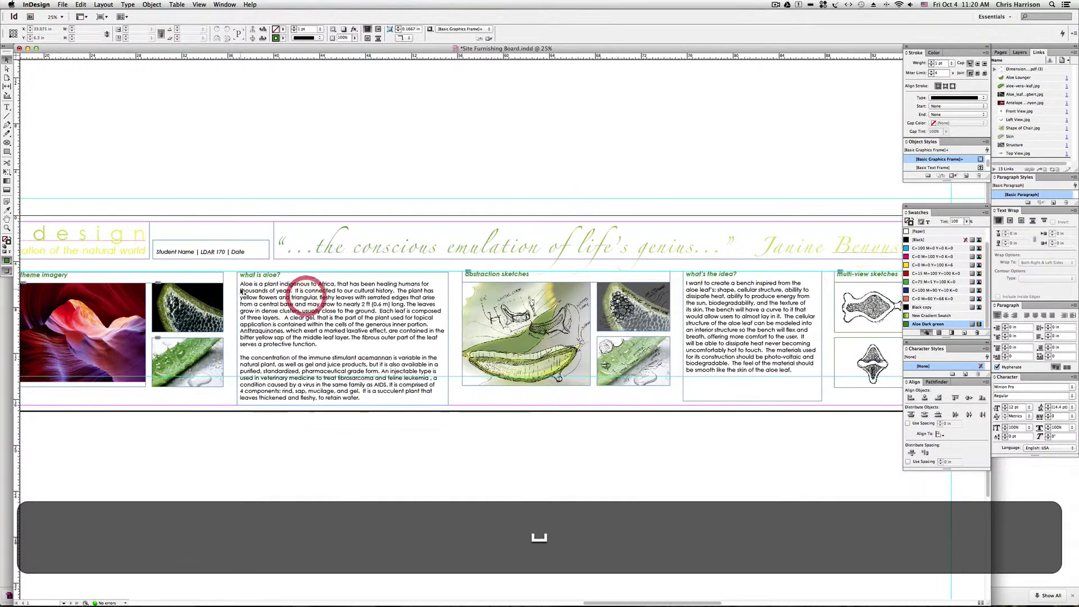
key(space)
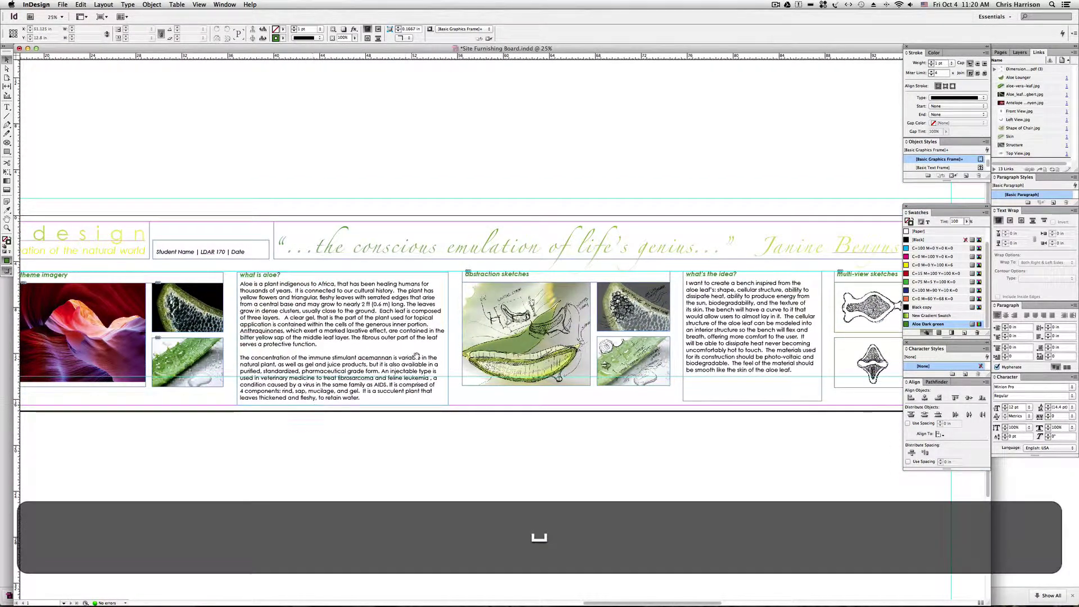
drag(314, 405, 237, 398)
key(space)
drag(350, 331, 373, 318)
key(space)
drag(246, 324, 268, 325)
click(446, 330)
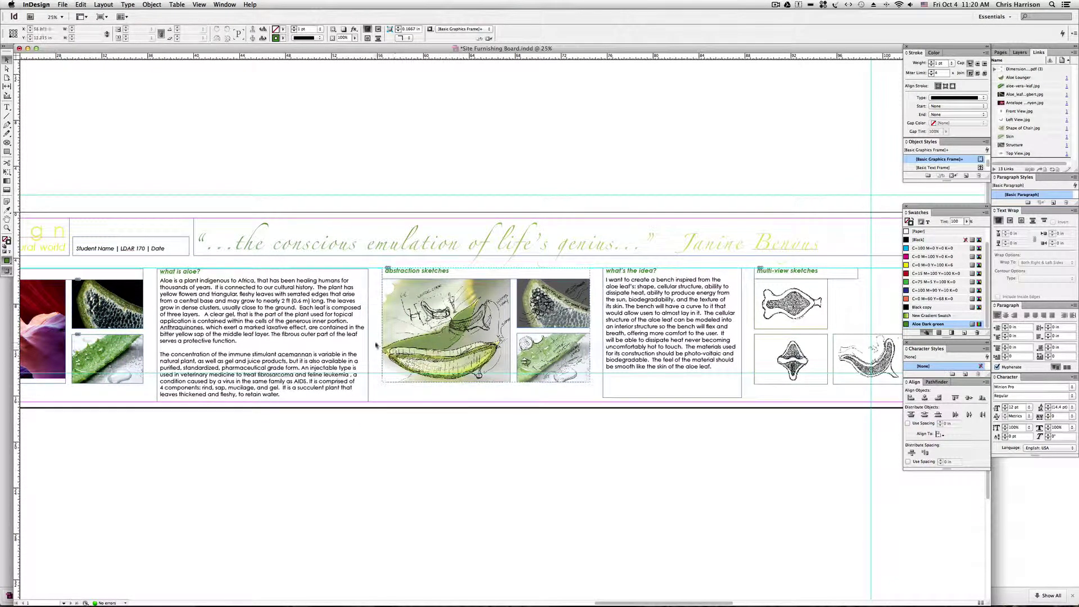
click(489, 561)
key(space)
drag(541, 422, 467, 434)
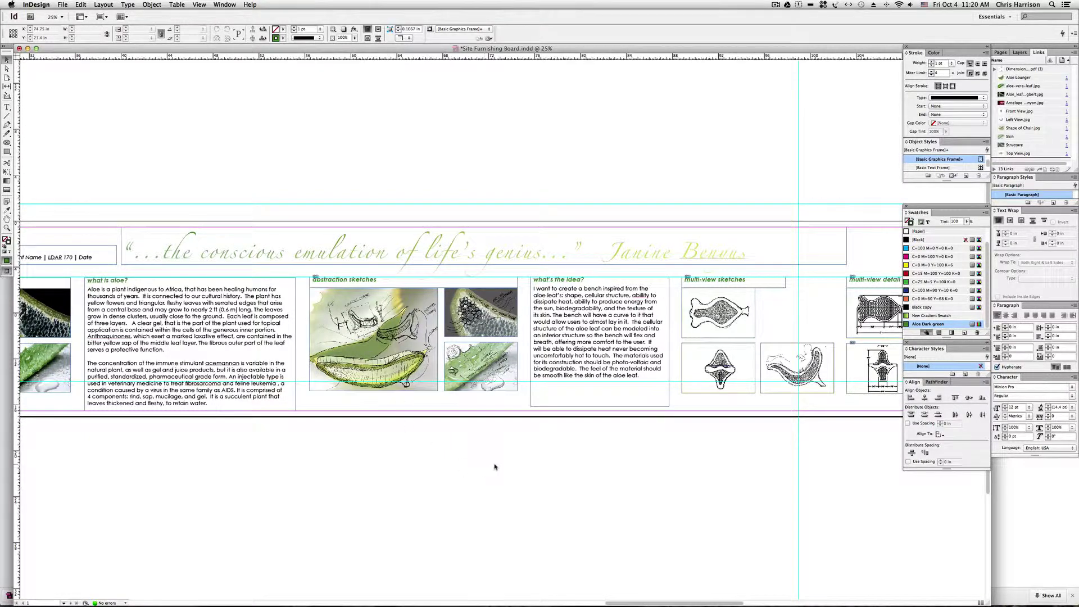
key(space)
drag(517, 446, 460, 447)
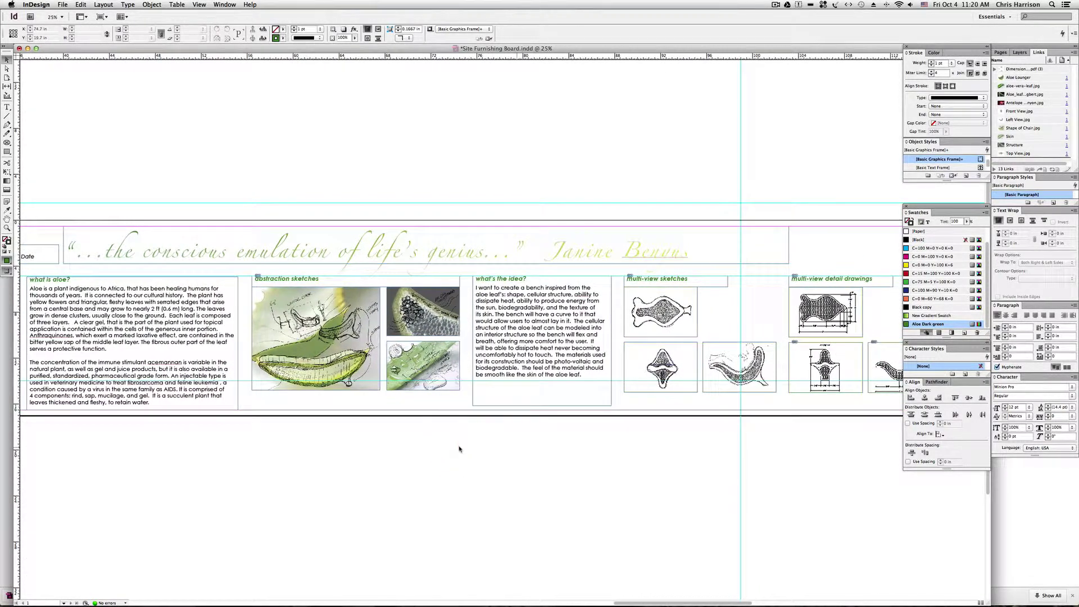
Step: Select the large abstraction sketch inside its group, and examine the sections from "what is aloe?" to the isometric view
click(316, 339)
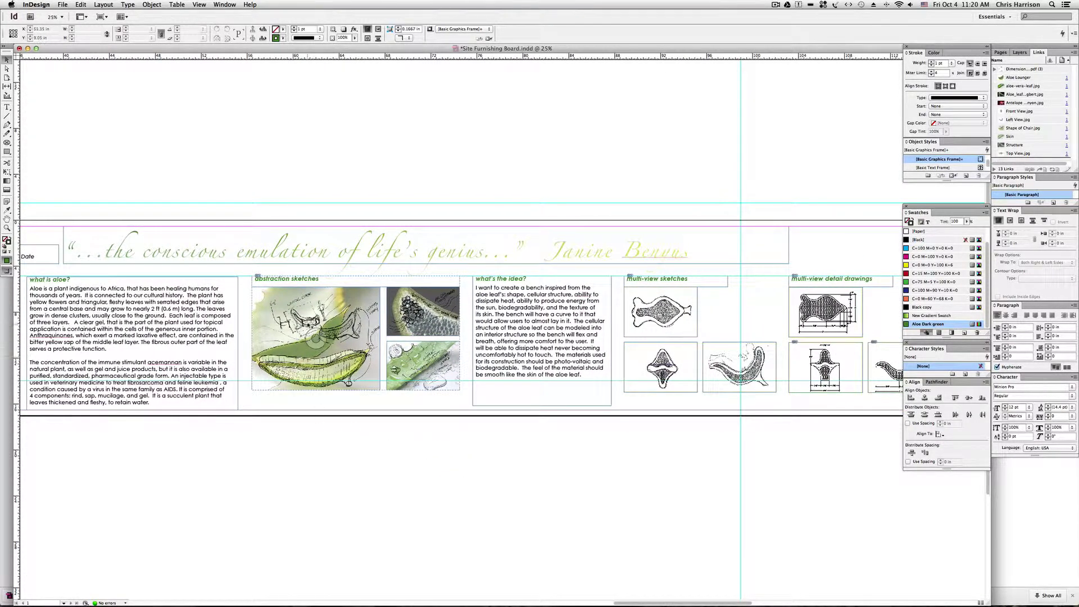
double_click(294, 309)
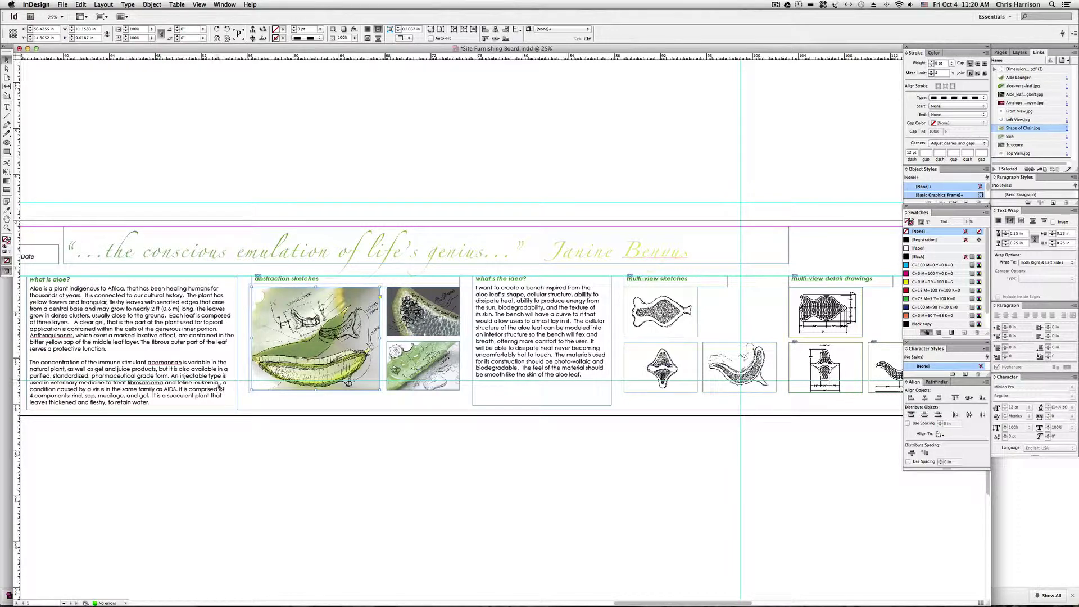
key(space)
mouse_move(240, 432)
mouse_down()
mouse_move(638, 452)
mouse_move(313, 446)
mouse_up()
key(space)
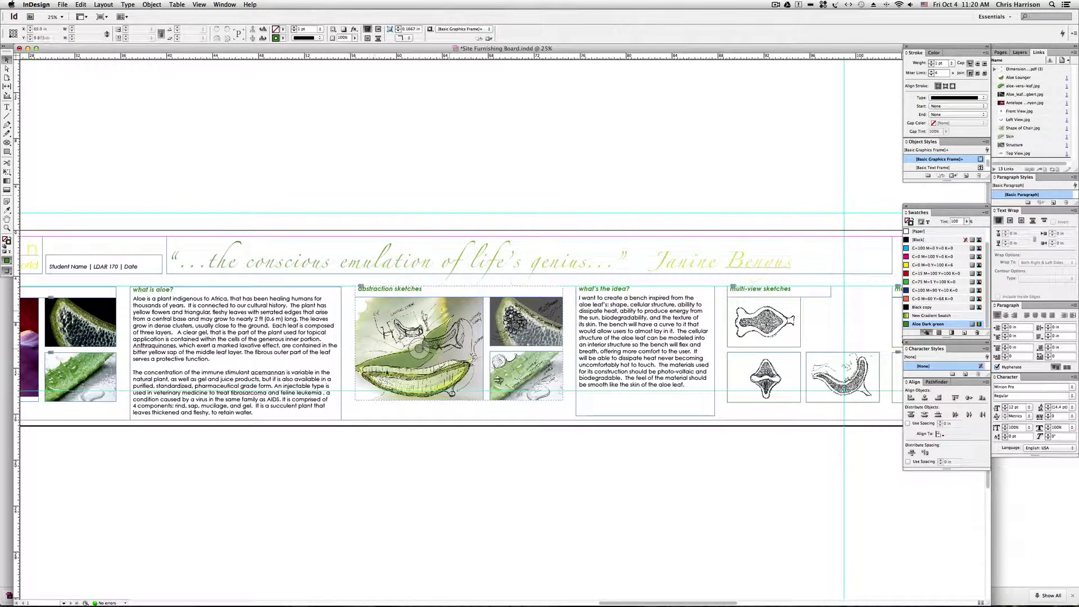
key(space)
drag(419, 349, 294, 353)
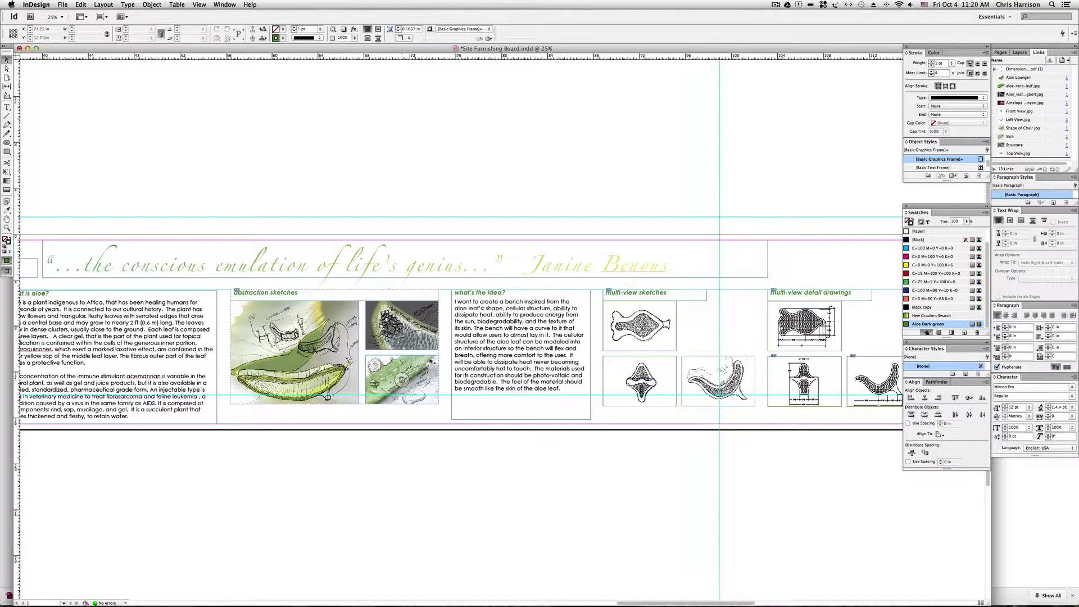
key(space)
drag(338, 339, 396, 338)
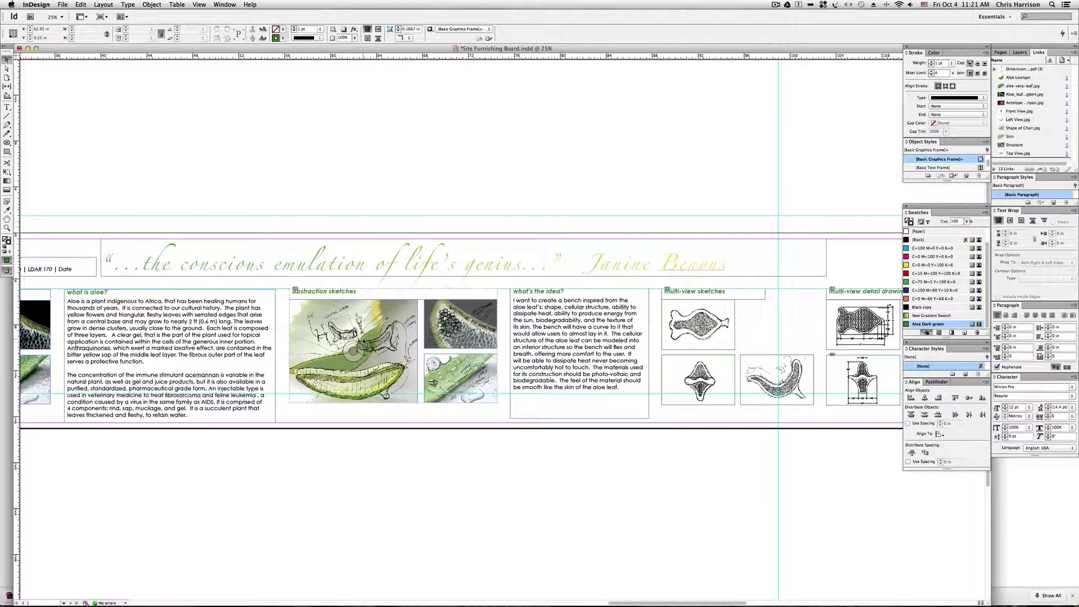
key(space)
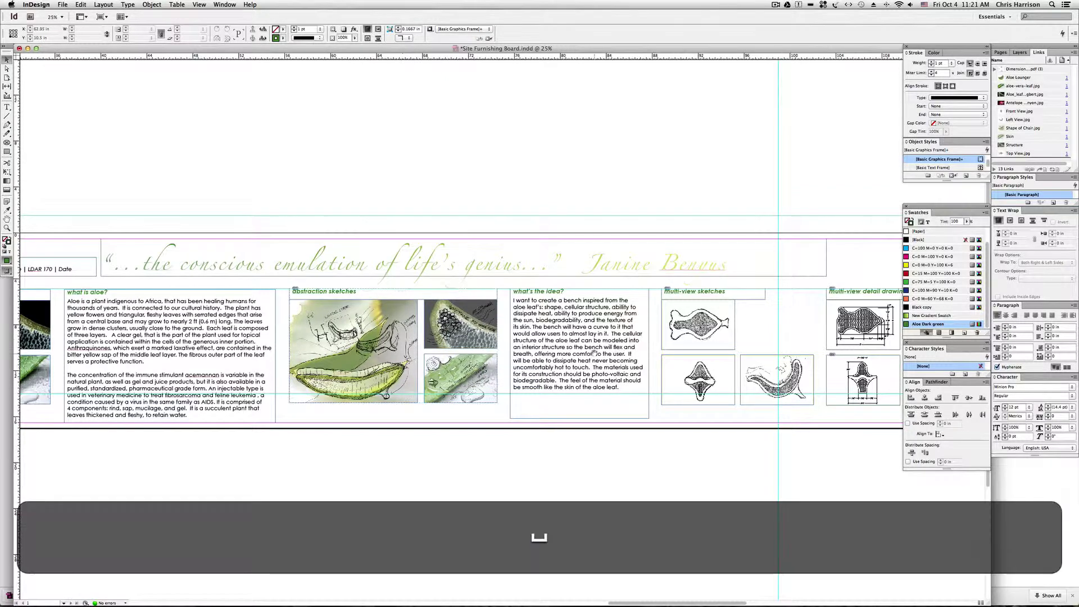
drag(588, 354, 542, 354)
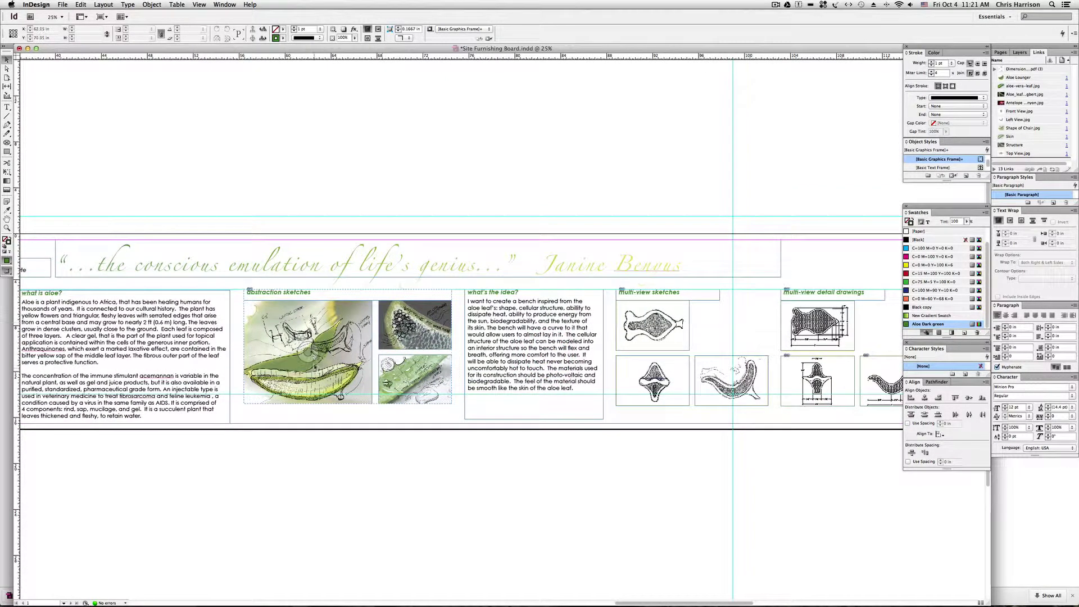
key(space)
drag(496, 308, 334, 308)
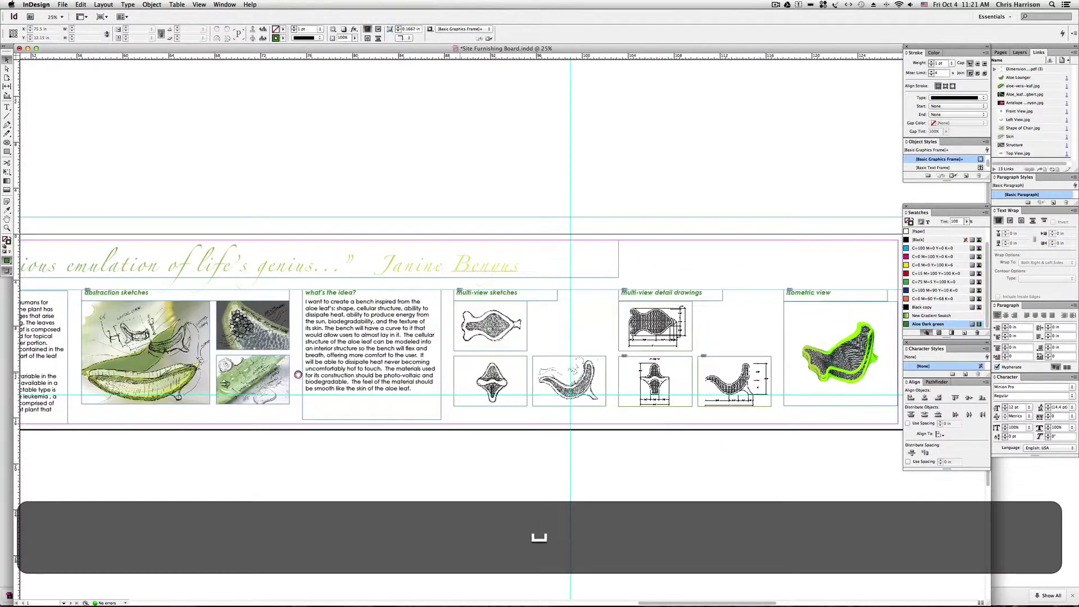
Step: Bring up the relink file browser for the large abstraction sketch, Shape of Chair.jpg, and dismiss it without choosing a file
click(147, 354)
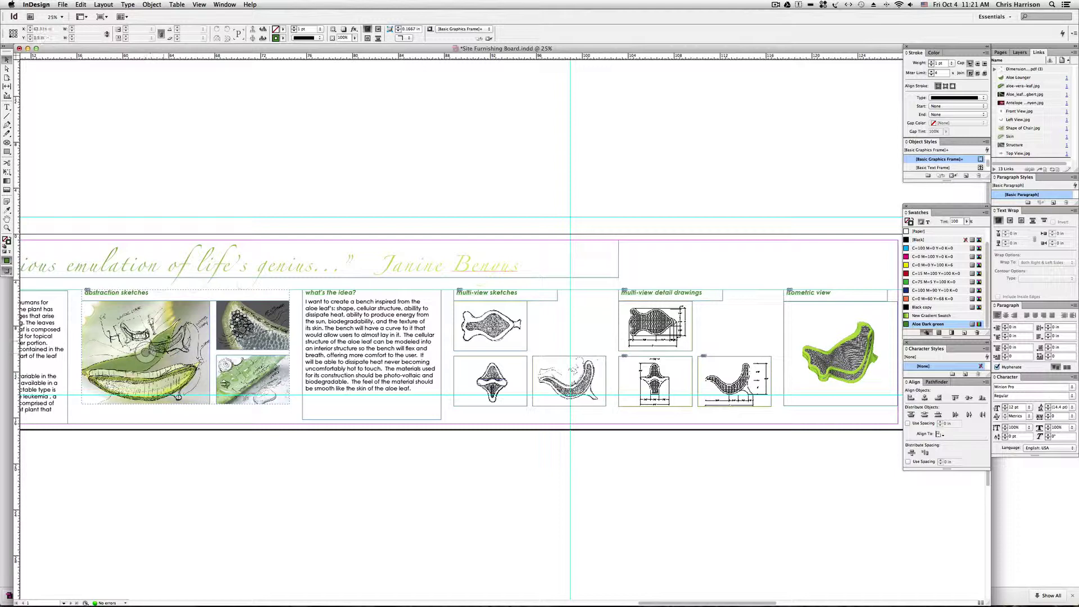
click(1051, 128)
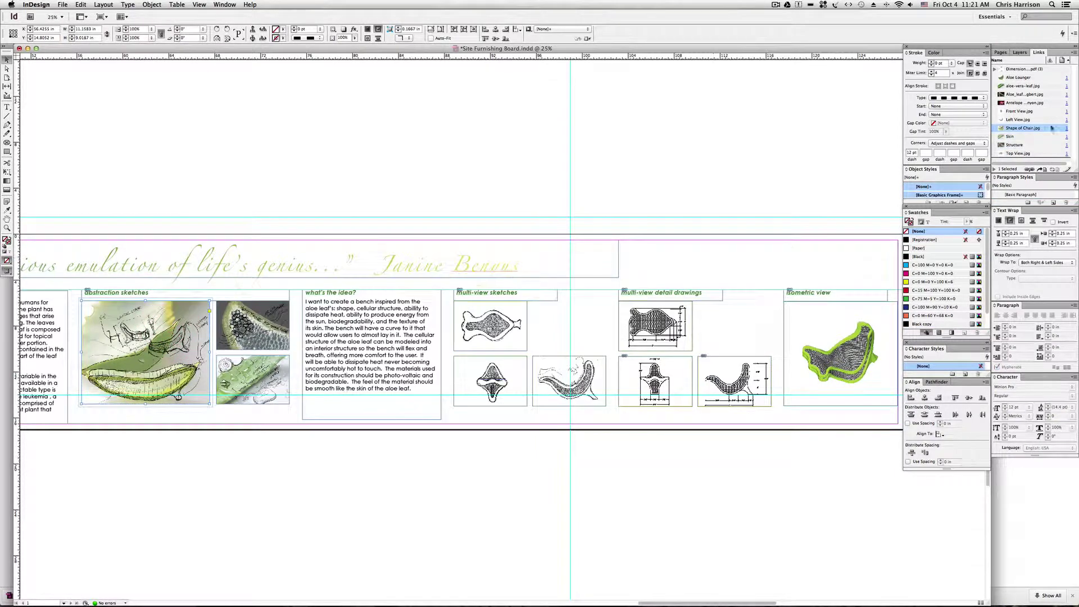
click(1041, 169)
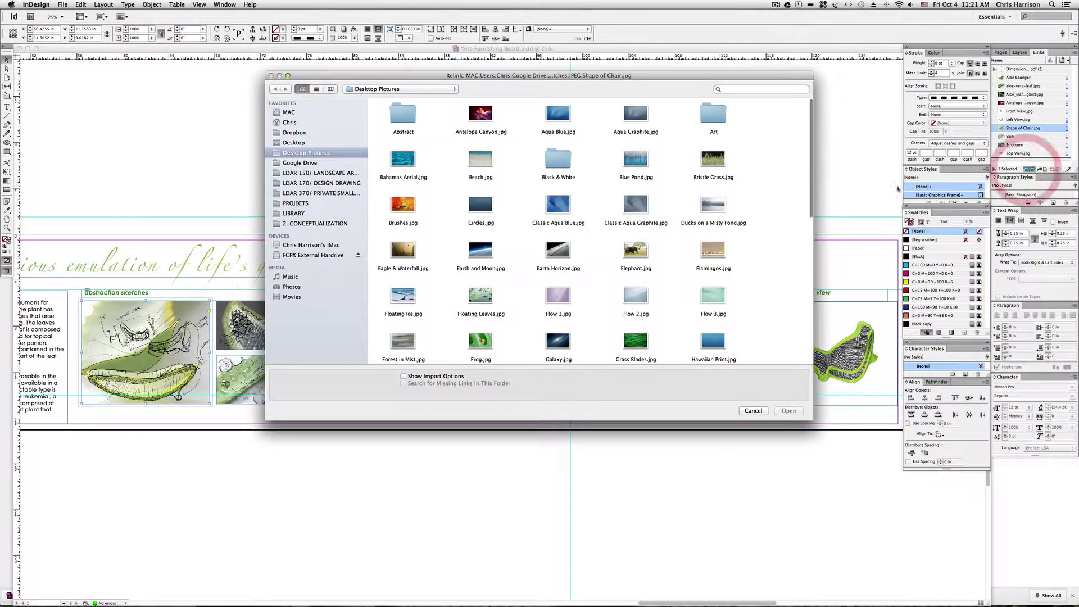
click(753, 410)
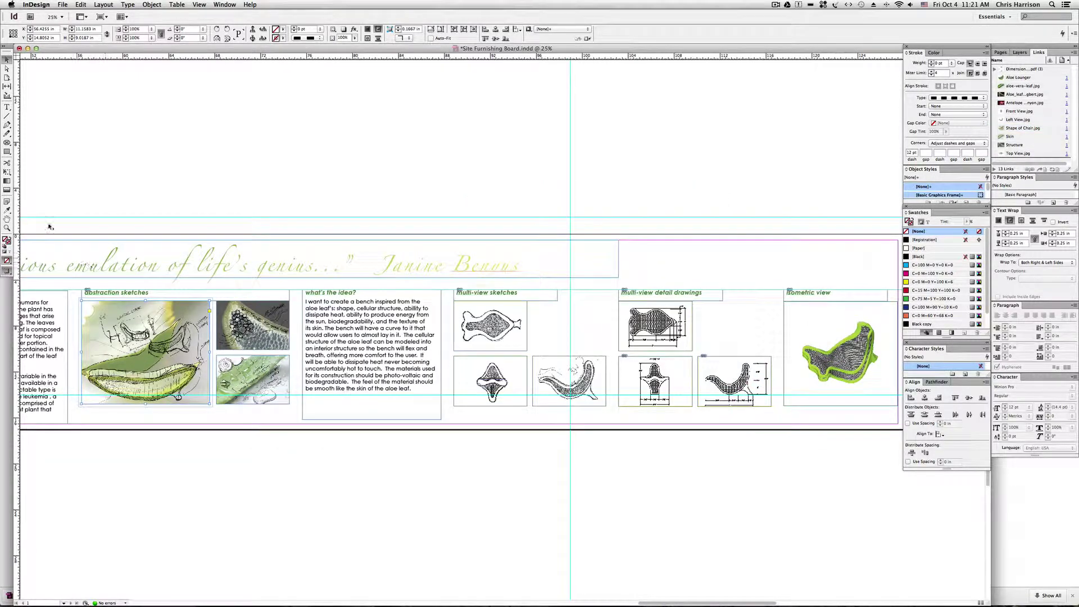
click(7, 144)
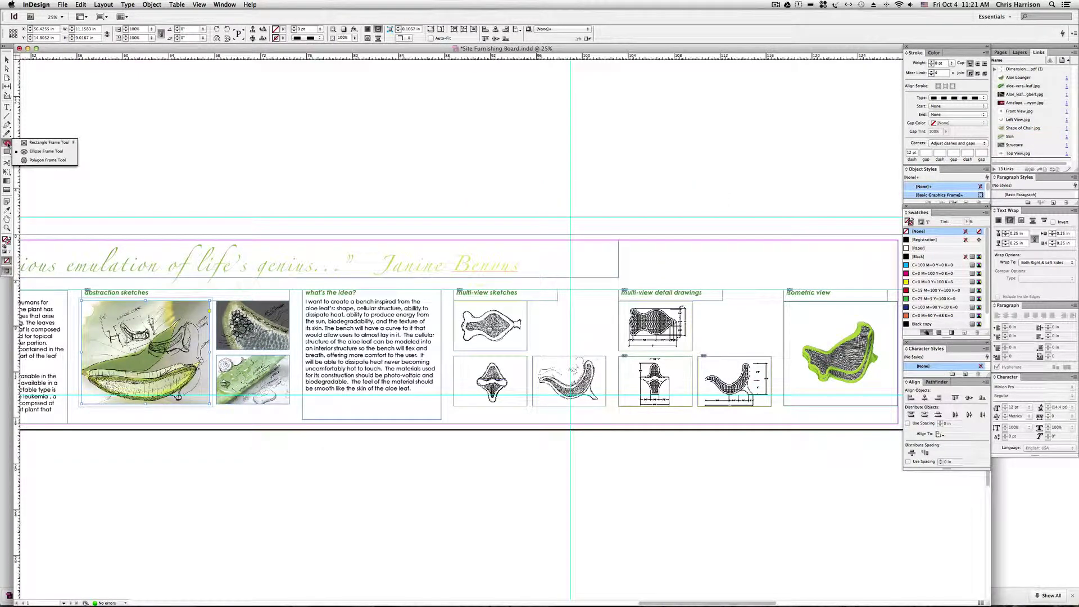
key(super+z)
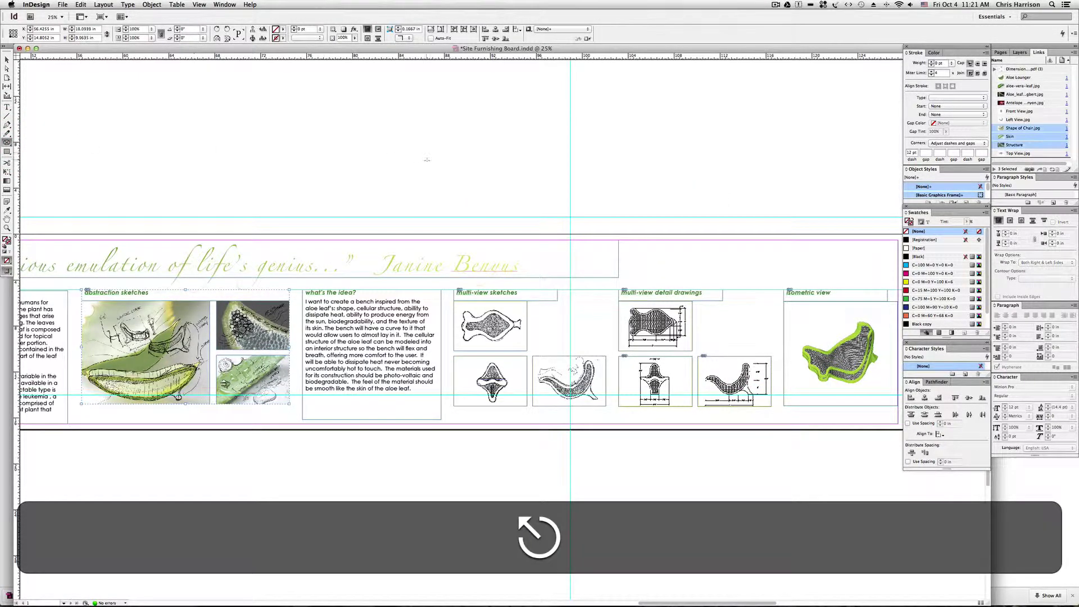
key(space)
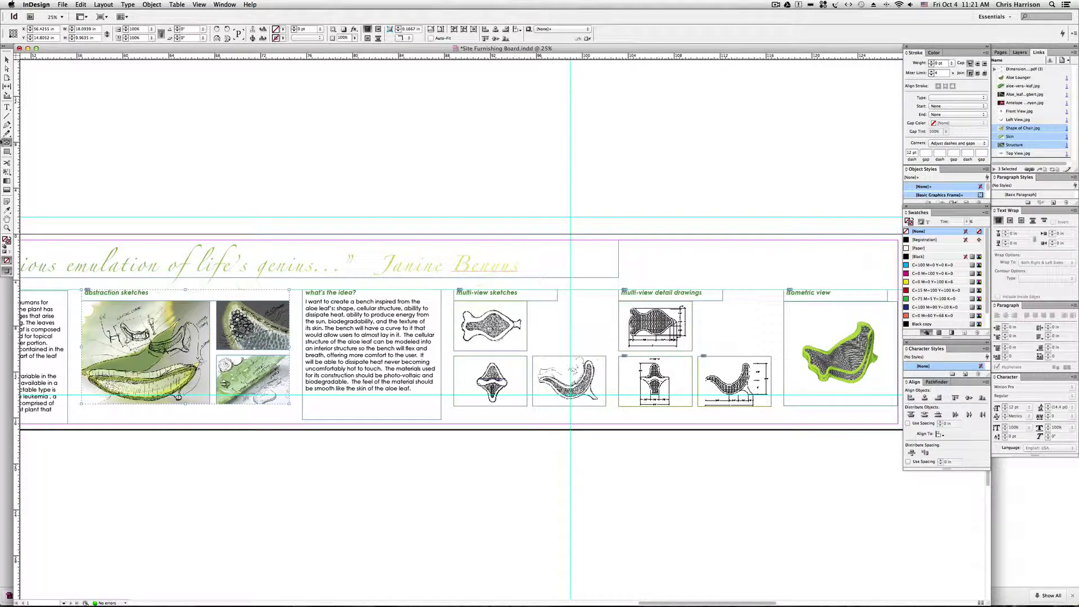
click(7, 58)
click(298, 171)
Step: Select the top-view sketch frame, Top View.jpg, inside the multi-view sketches group
key(space)
drag(489, 180, 377, 176)
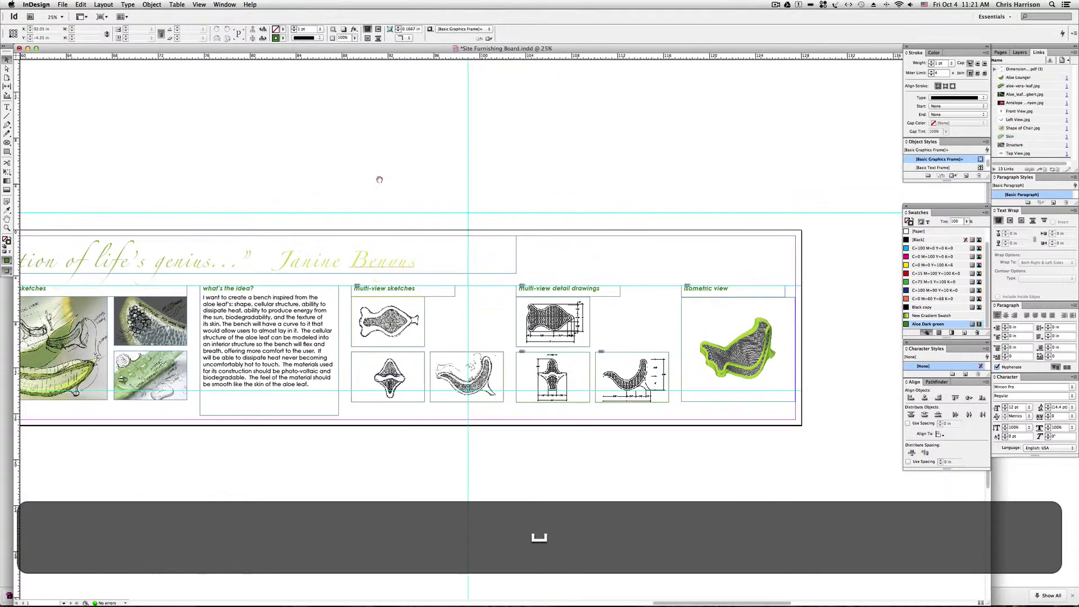
key(space)
drag(272, 351, 187, 351)
click(361, 323)
click(304, 328)
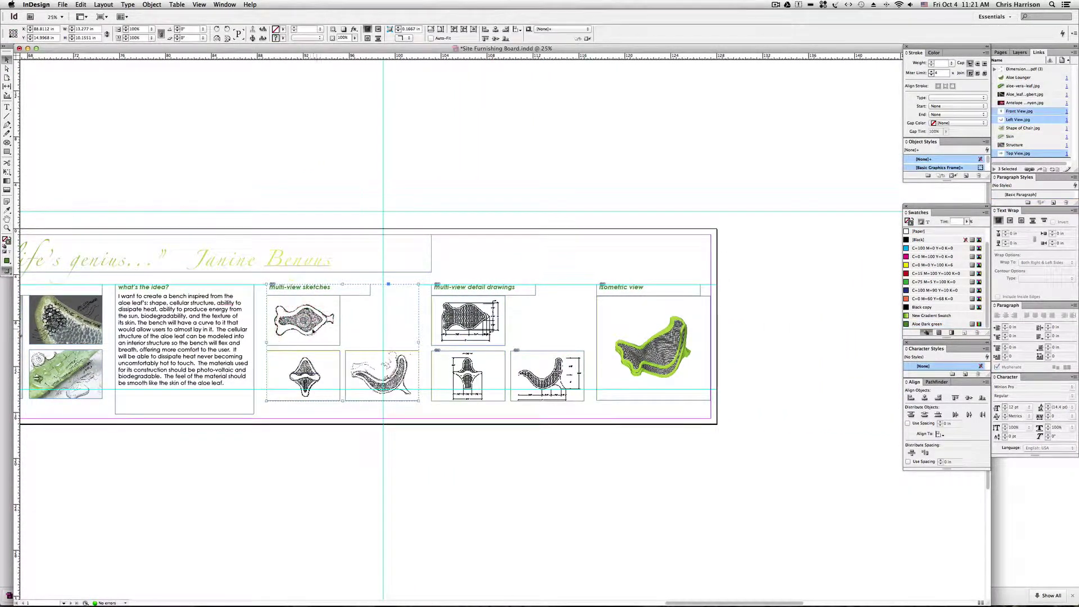
double_click(310, 329)
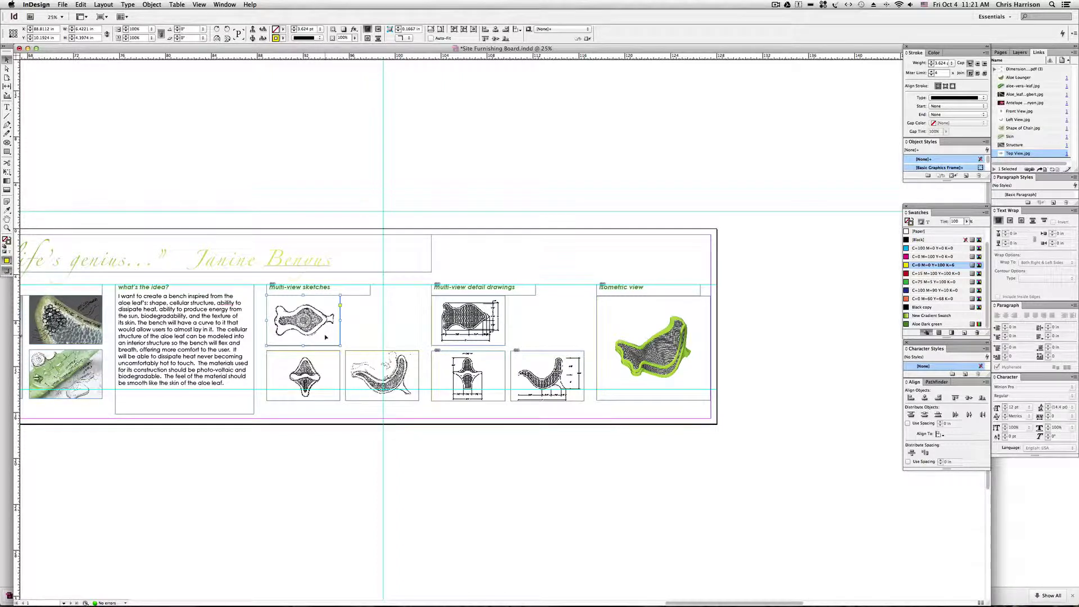
Step: Shift the top-view sketch image slightly upward within its frame, leaving the frame in place, and clear the selection
click(7, 68)
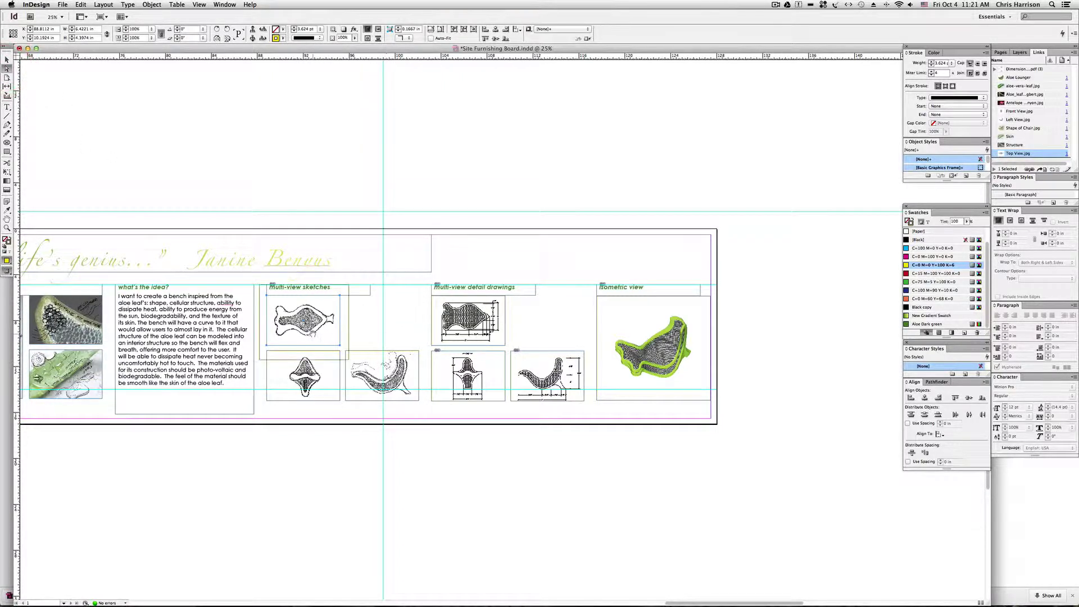
mouse_move(327, 340)
mouse_down()
mouse_move(329, 329)
mouse_move(299, 330)
mouse_move(317, 334)
mouse_up()
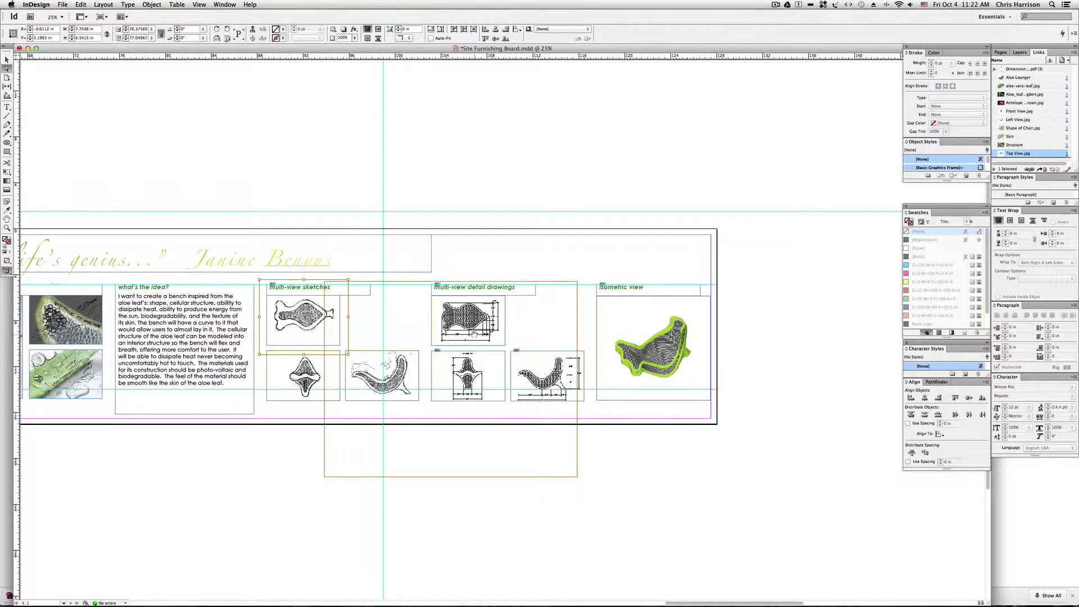
click(7, 58)
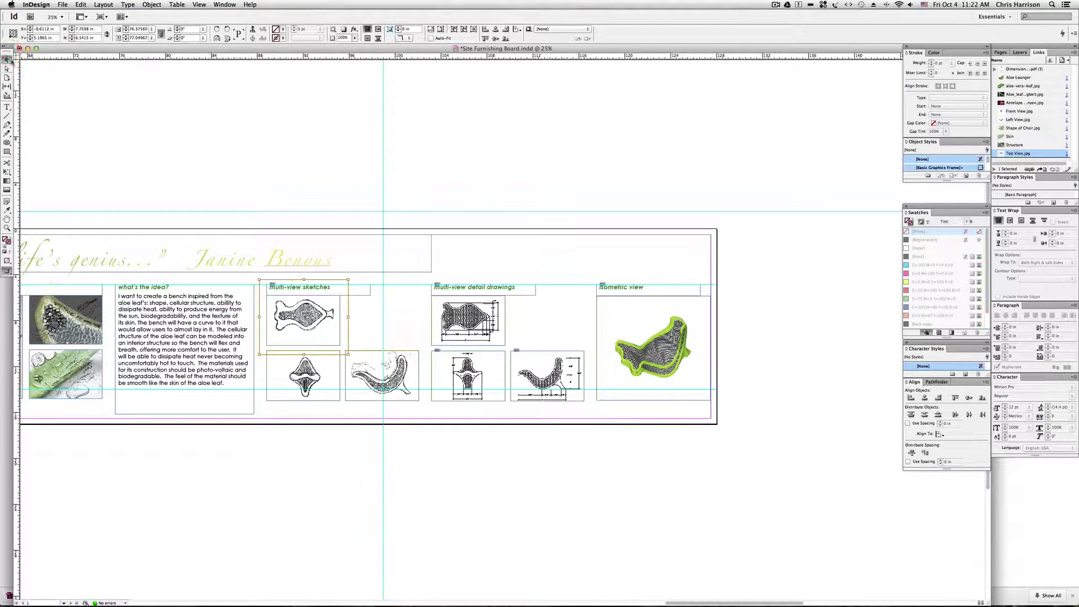
click(212, 106)
Step: Select the front-view drawing in the multi-view detail drawings, nudge its content slightly within the frame, and clear the selection
key(space)
drag(373, 325, 307, 325)
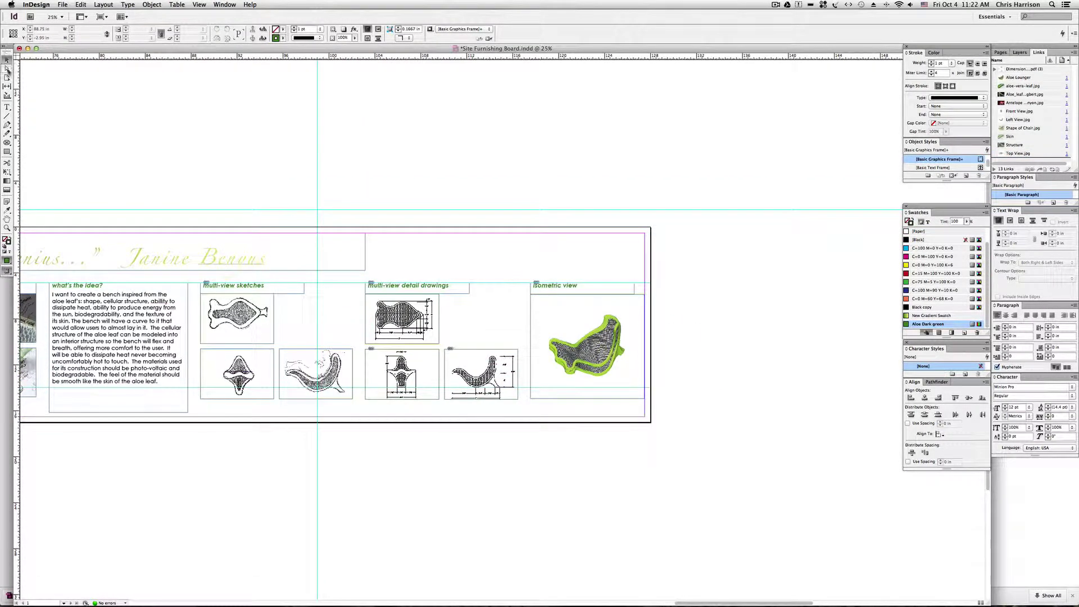
click(7, 68)
click(408, 310)
click(417, 385)
key(Escape)
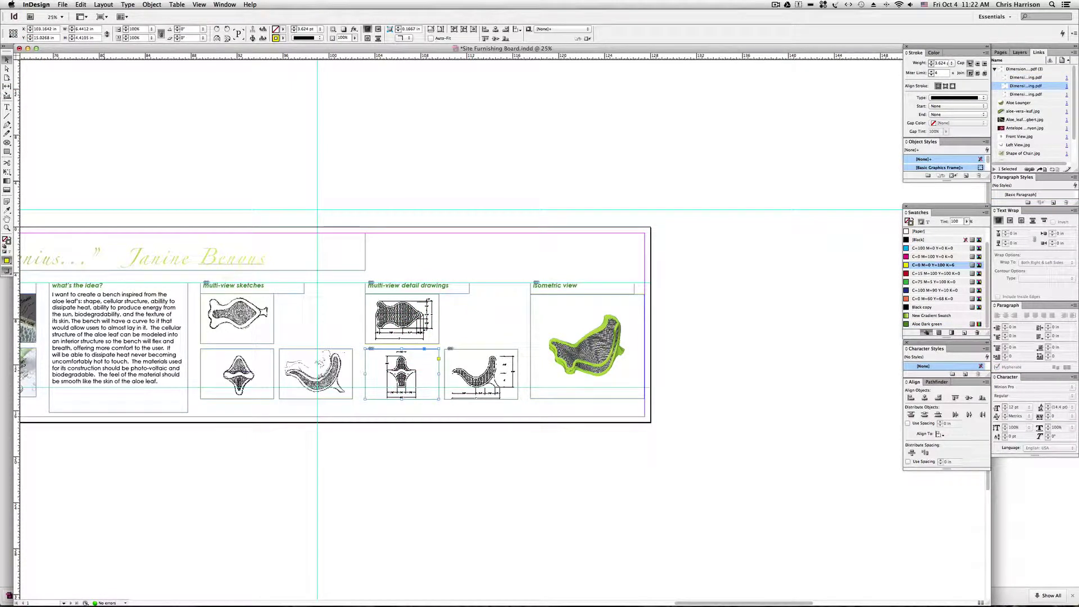
click(6, 68)
mouse_move(410, 373)
mouse_down()
mouse_move(398, 395)
mouse_move(393, 385)
mouse_move(411, 375)
mouse_up()
click(6, 59)
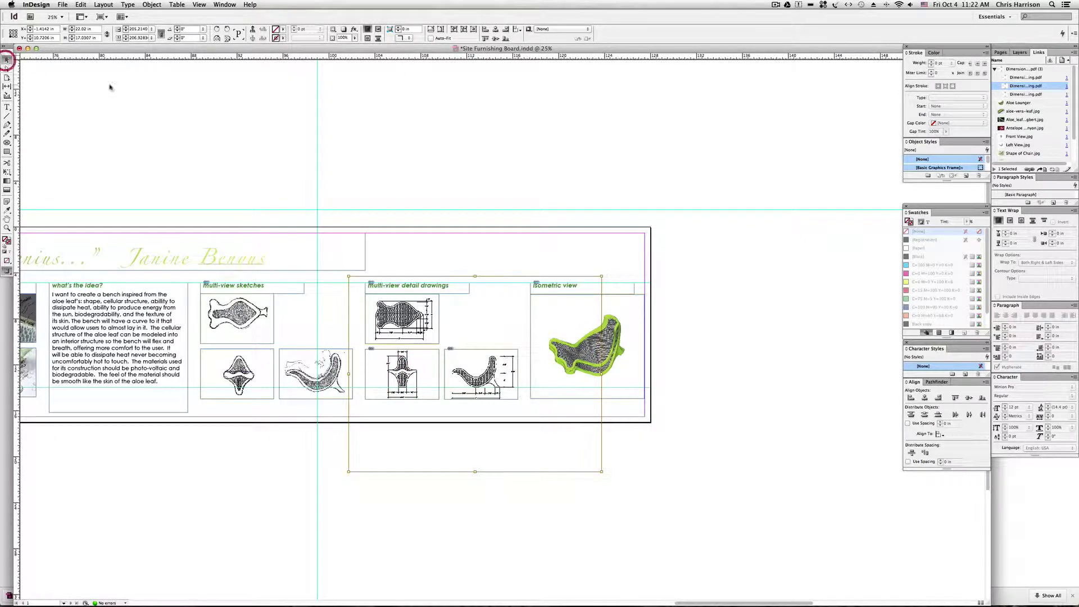
click(138, 91)
key(space)
drag(361, 186, 320, 187)
click(364, 378)
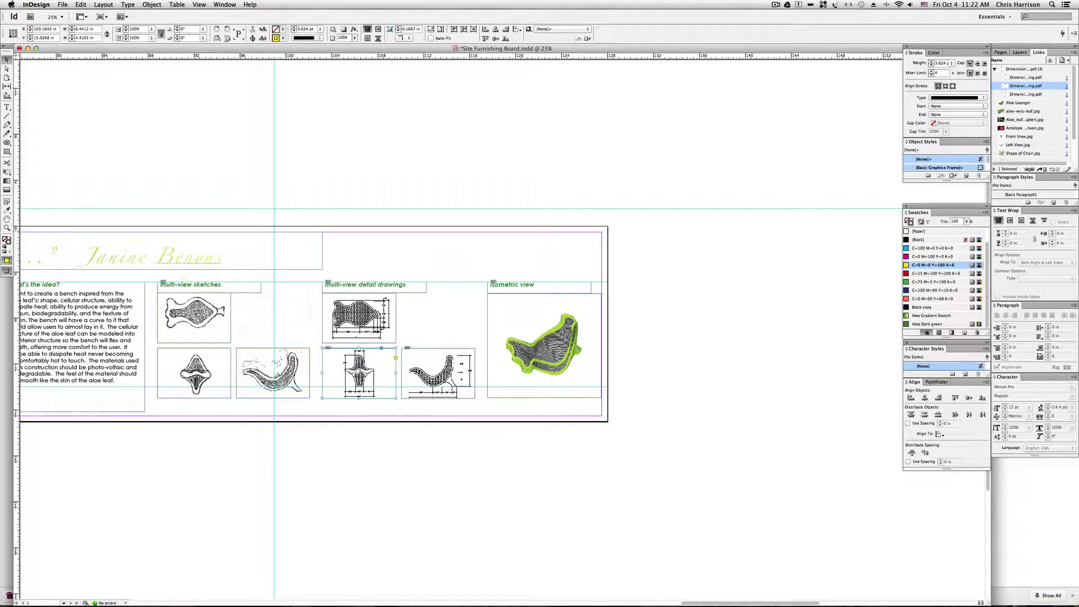
click(362, 372)
click(109, 102)
Step: Scale the content of the top-view detail drawing down proportionally to about 171% inside its frame, and clear the selection
click(358, 316)
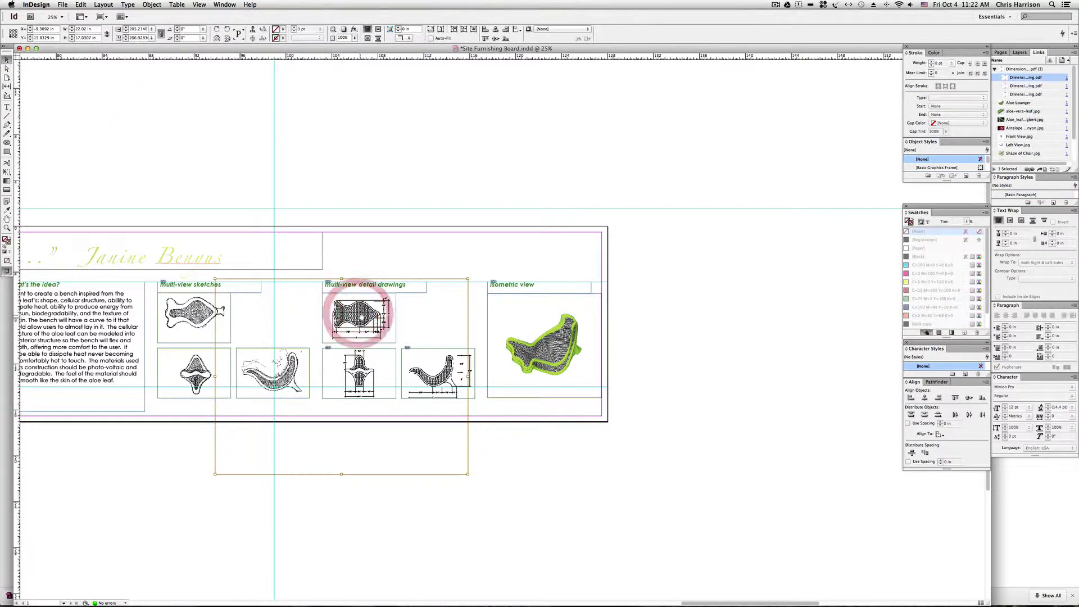
key(a)
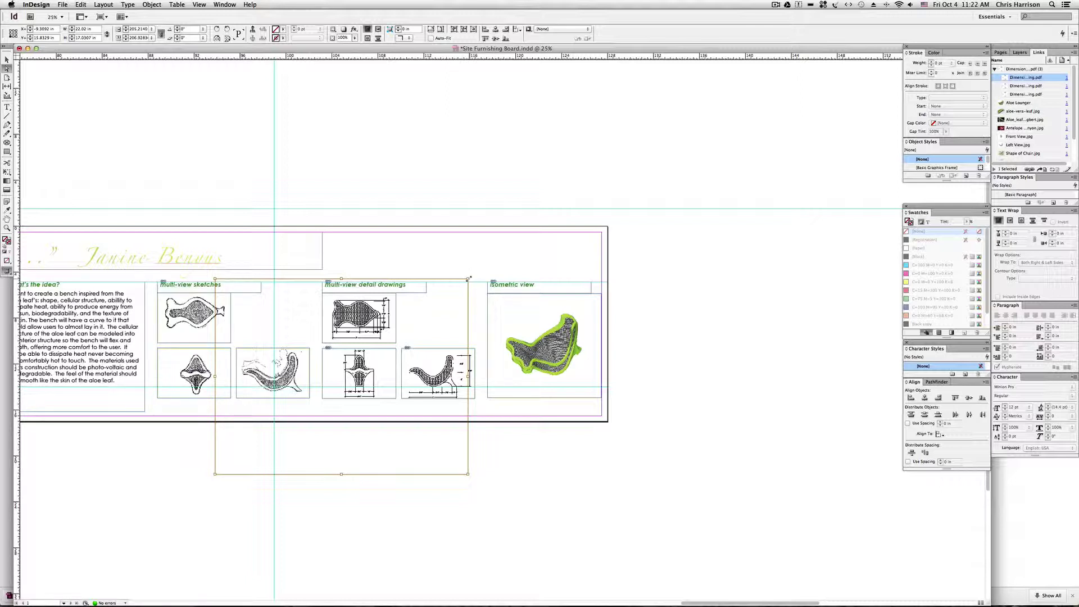
mouse_move(470, 277)
mouse_down()
mouse_move(489, 304)
mouse_move(500, 287)
mouse_move(471, 287)
mouse_move(456, 309)
mouse_move(416, 310)
mouse_move(426, 311)
mouse_up()
key(space)
key(space)
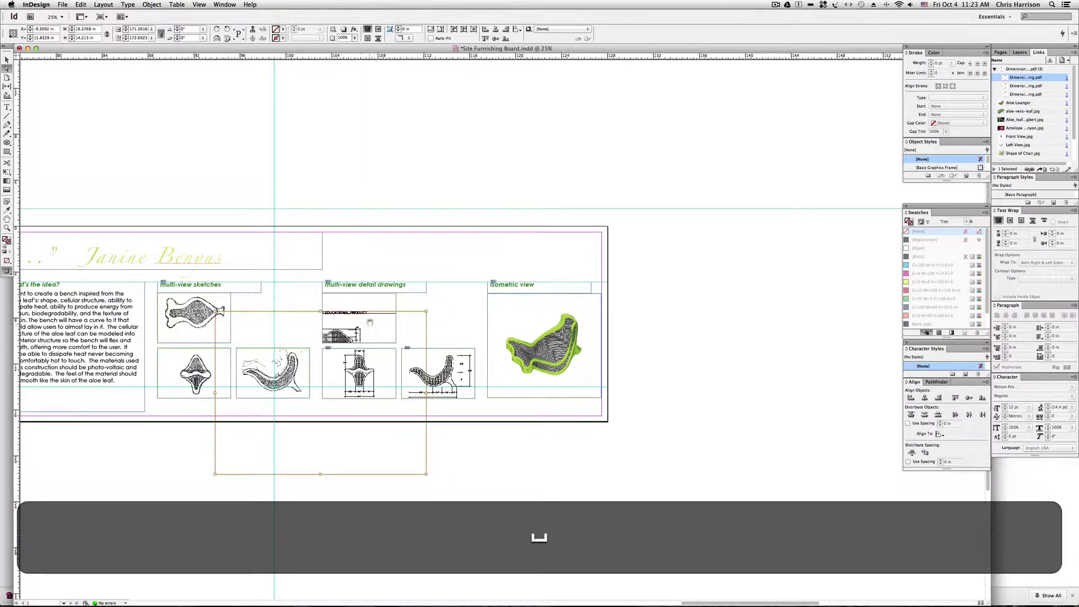
click(444, 326)
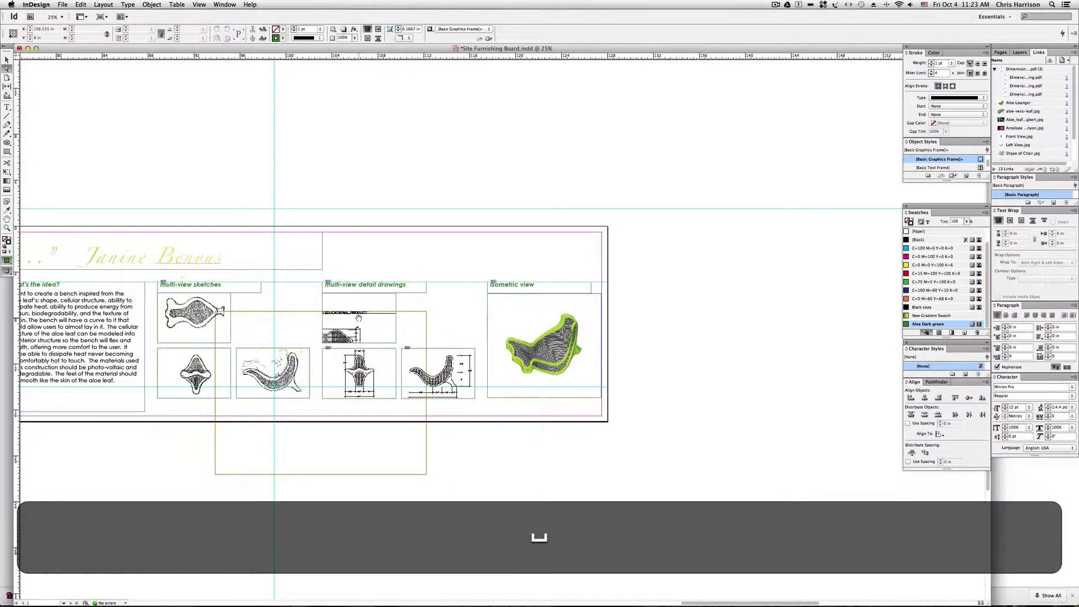
click(6, 59)
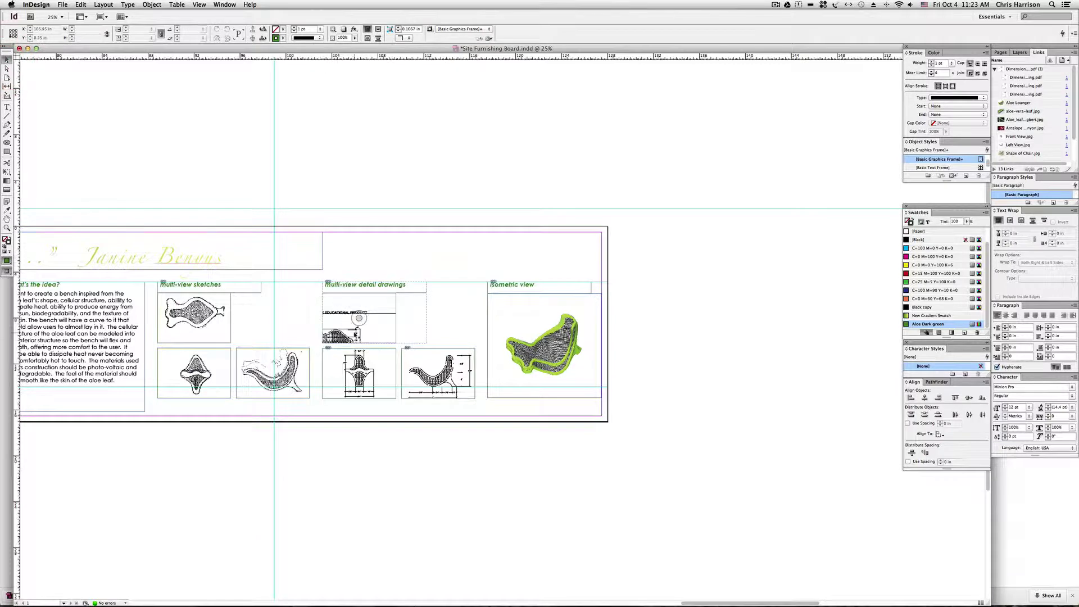
drag(354, 335, 358, 332)
key(super+z)
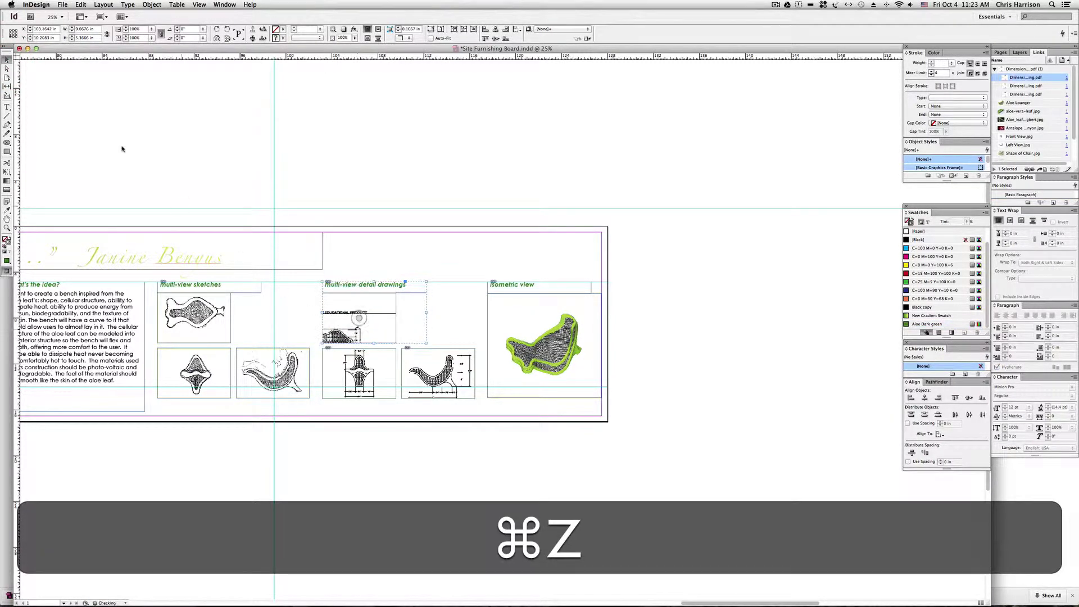
Step: Reposition the scaled top-view detail drawing so it sits centred within its frame, and clear the selection
click(7, 68)
mouse_move(349, 336)
mouse_down()
mouse_move(387, 308)
mouse_move(363, 313)
mouse_up()
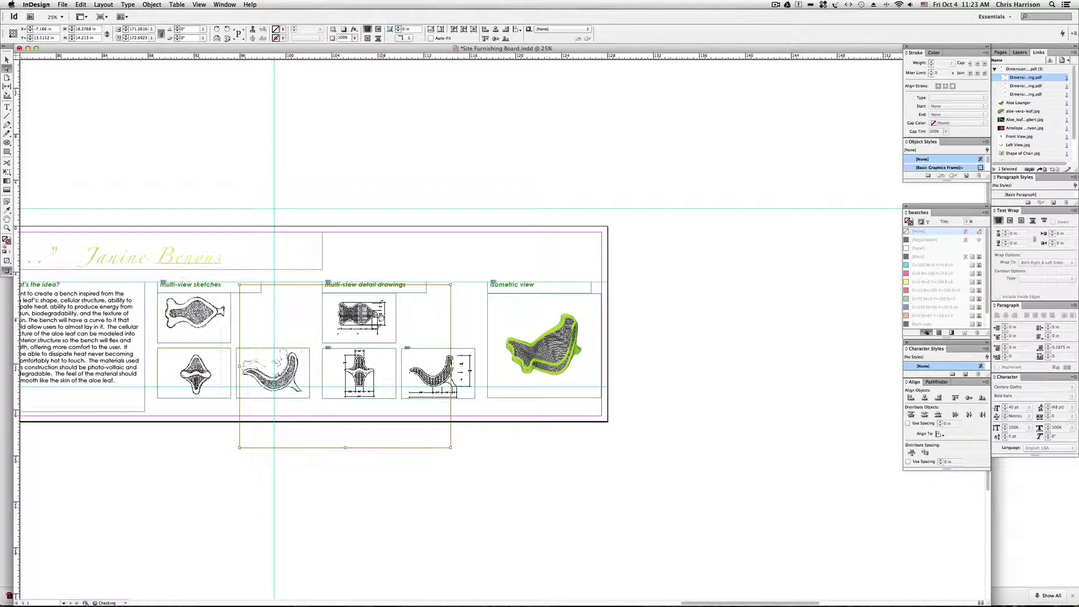
click(380, 316)
click(7, 59)
click(397, 255)
Step: Look over the board sections between the abstraction sketches, multi-view drawings and isometric view
key(space)
drag(405, 258, 507, 264)
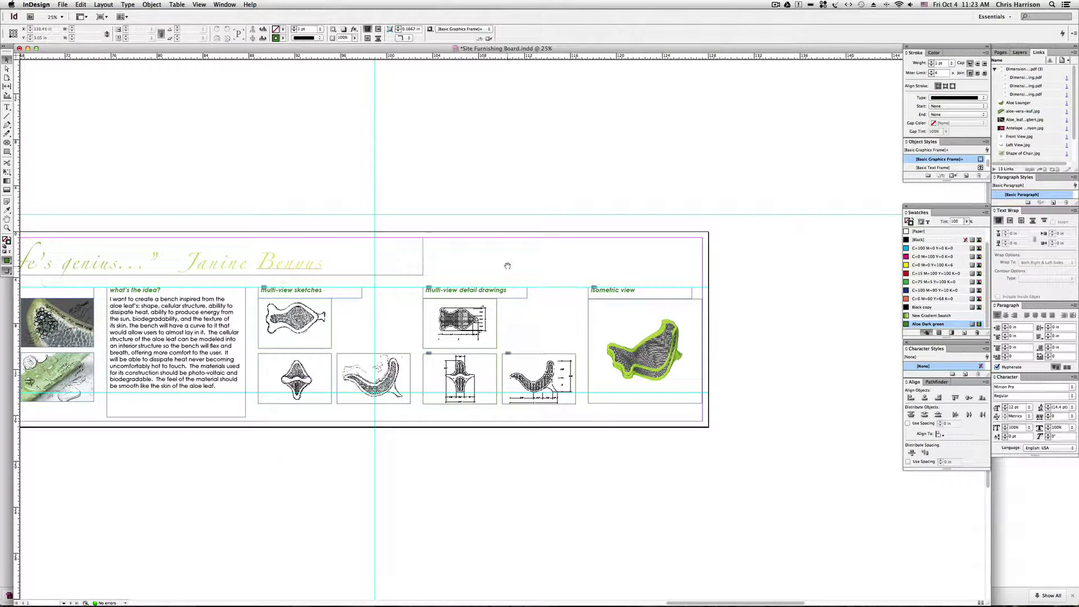
drag(490, 266, 517, 258)
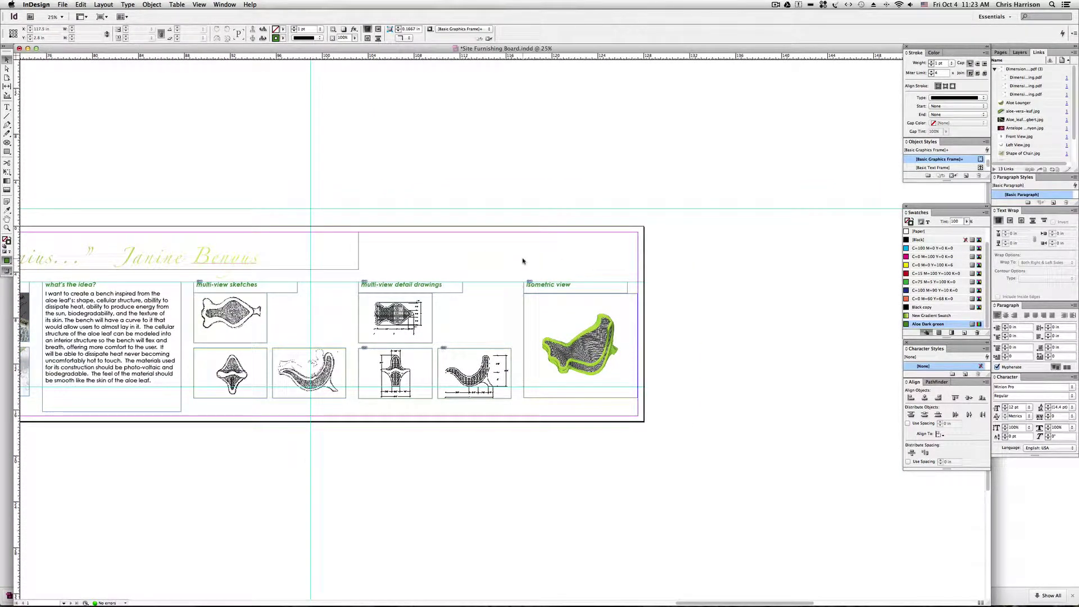
scroll(514, 258, left, 3)
click(513, 258)
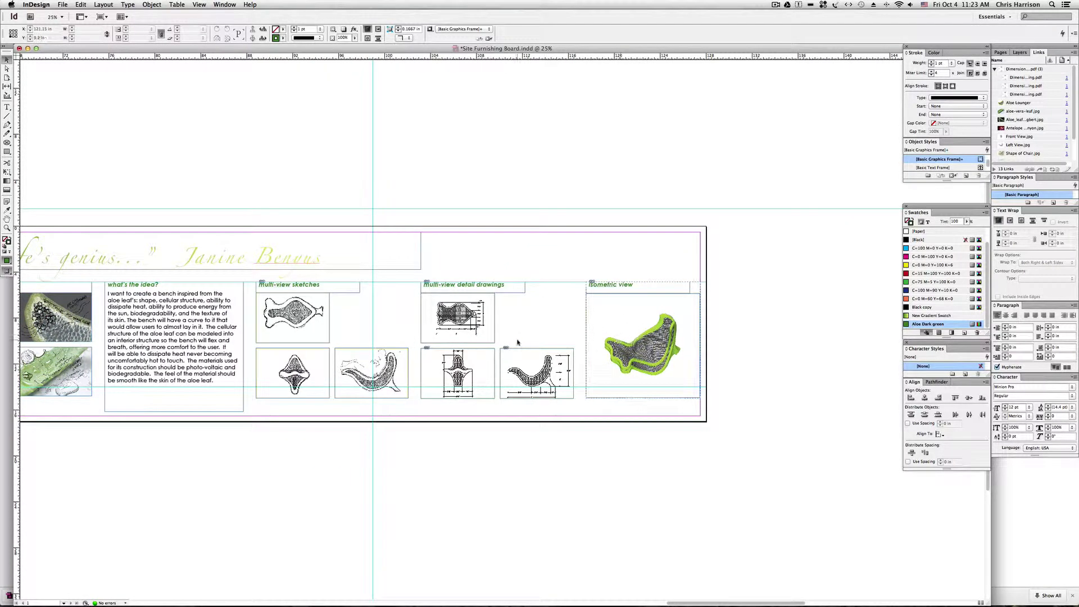
key(space)
drag(435, 252, 544, 255)
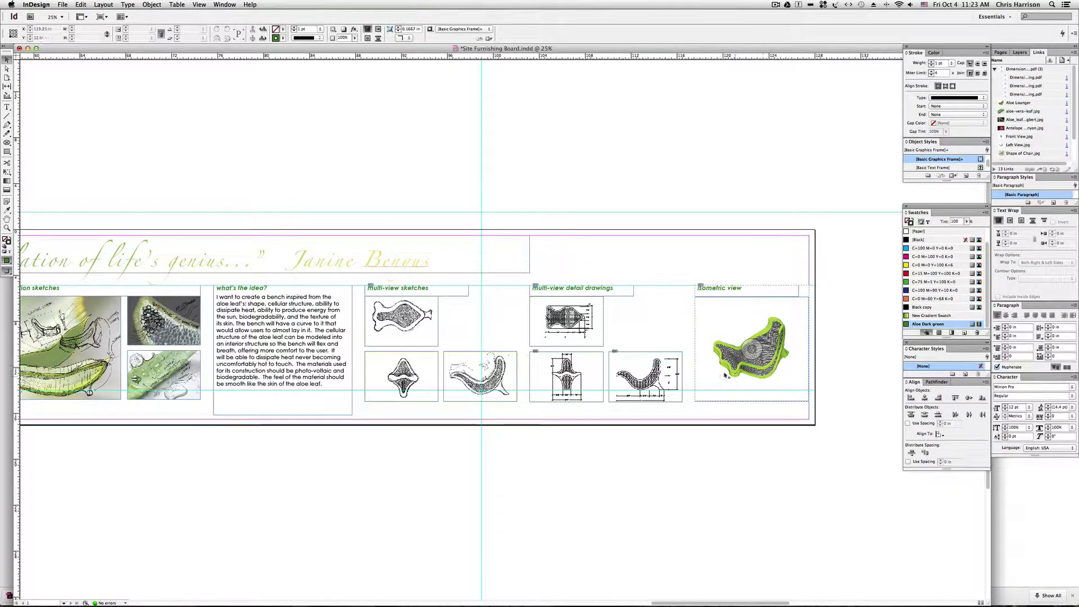
click(730, 338)
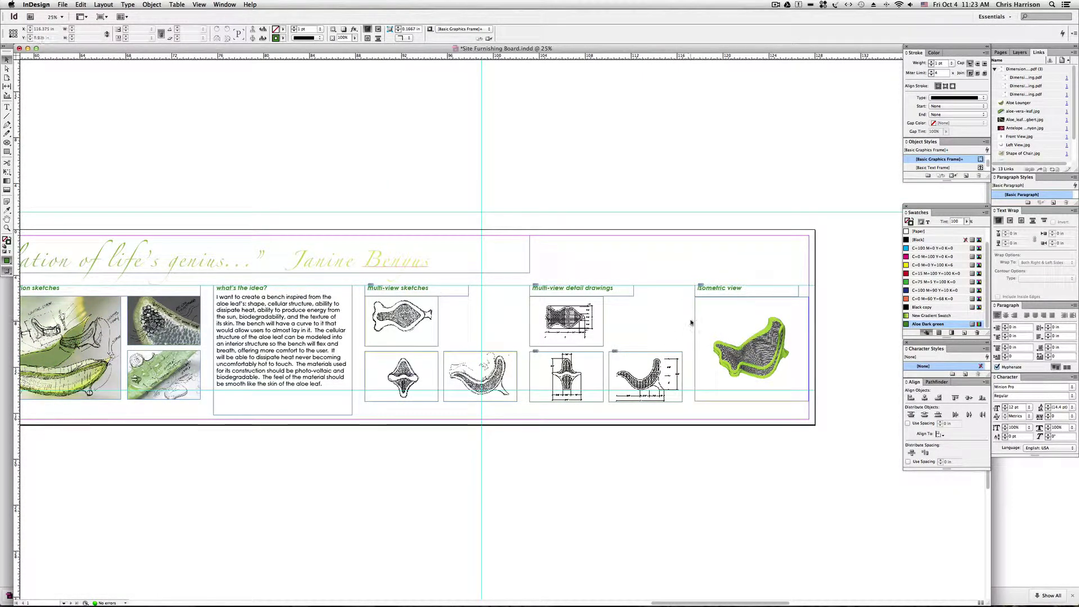
key(space)
drag(664, 324, 606, 324)
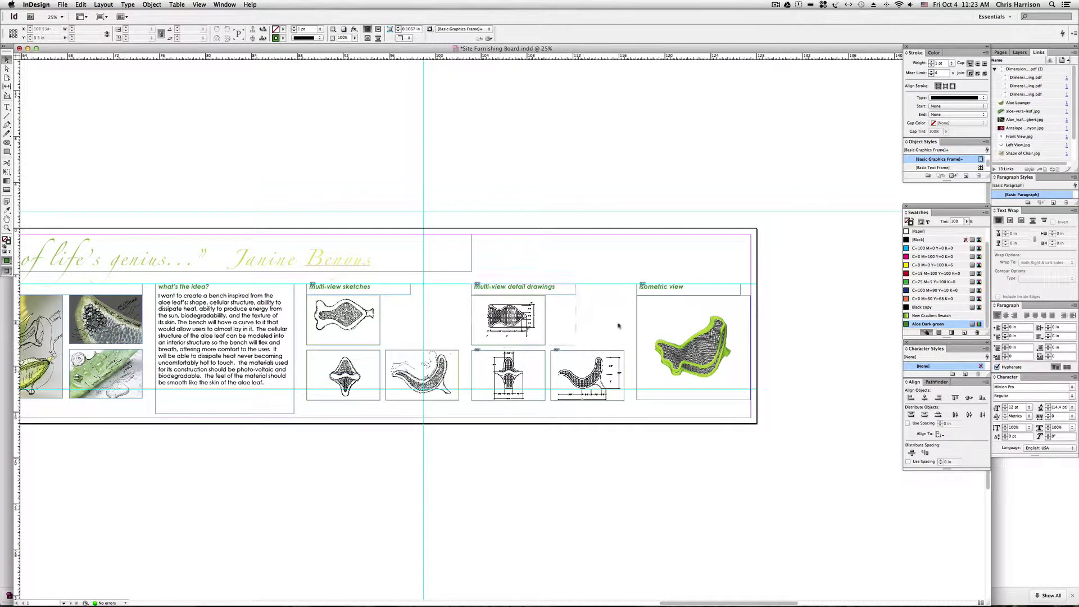
key(space)
drag(538, 319, 715, 330)
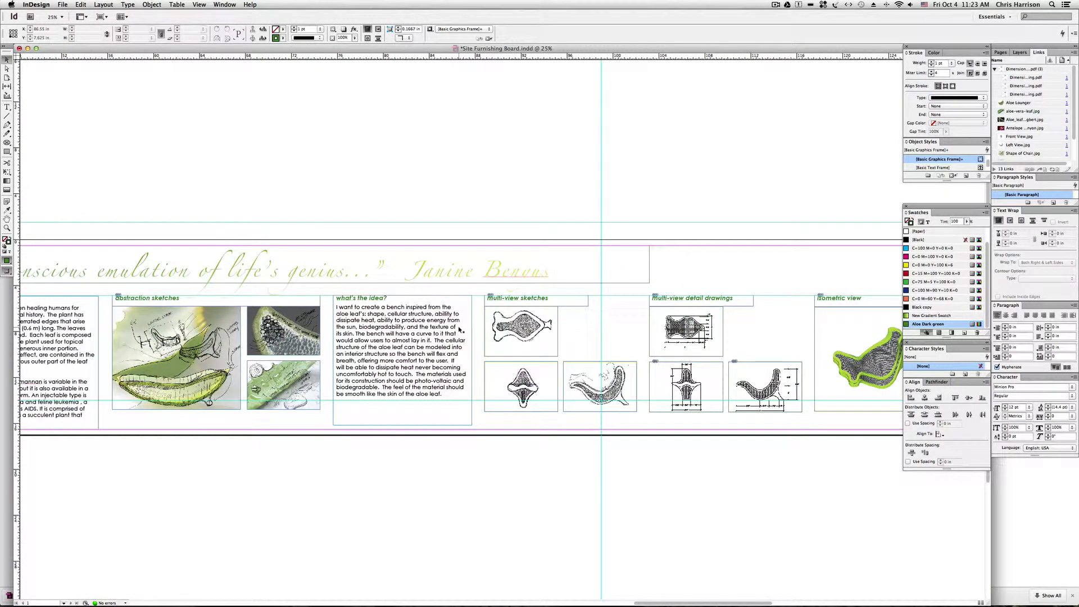
Step: View the full board at 12.5%, from the biomimetic design title to the isometric view
key(super+minus)
key(space)
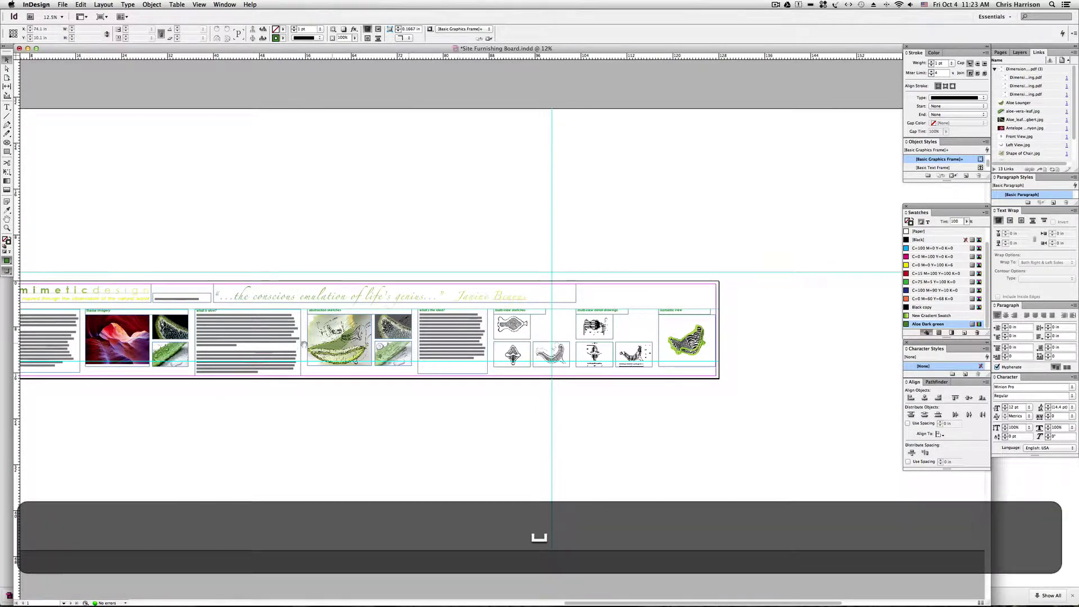
drag(304, 344, 597, 345)
drag(501, 369, 457, 369)
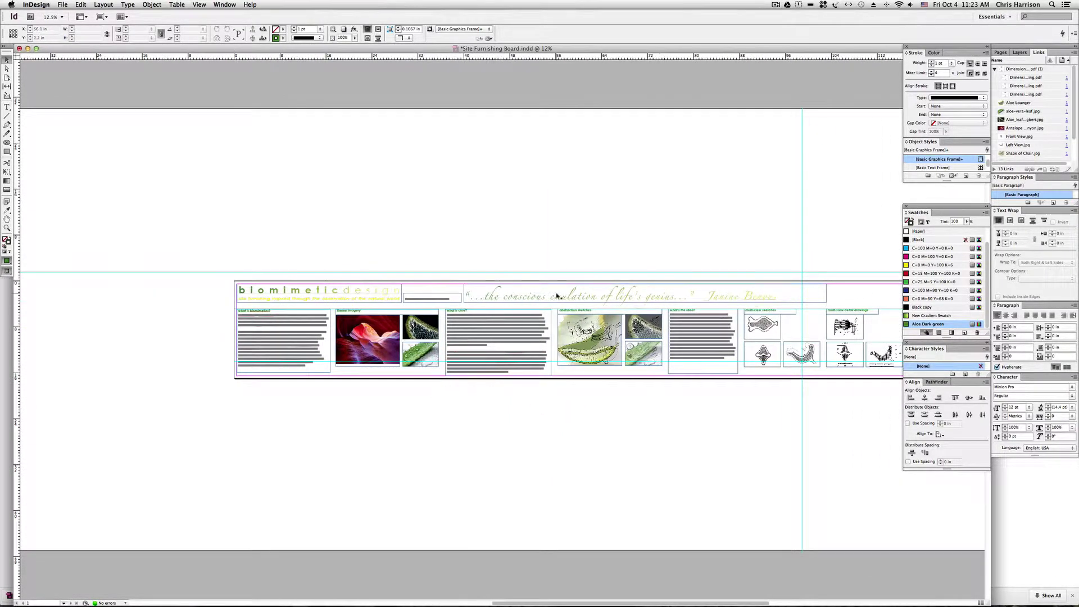
key(space)
drag(691, 325, 546, 325)
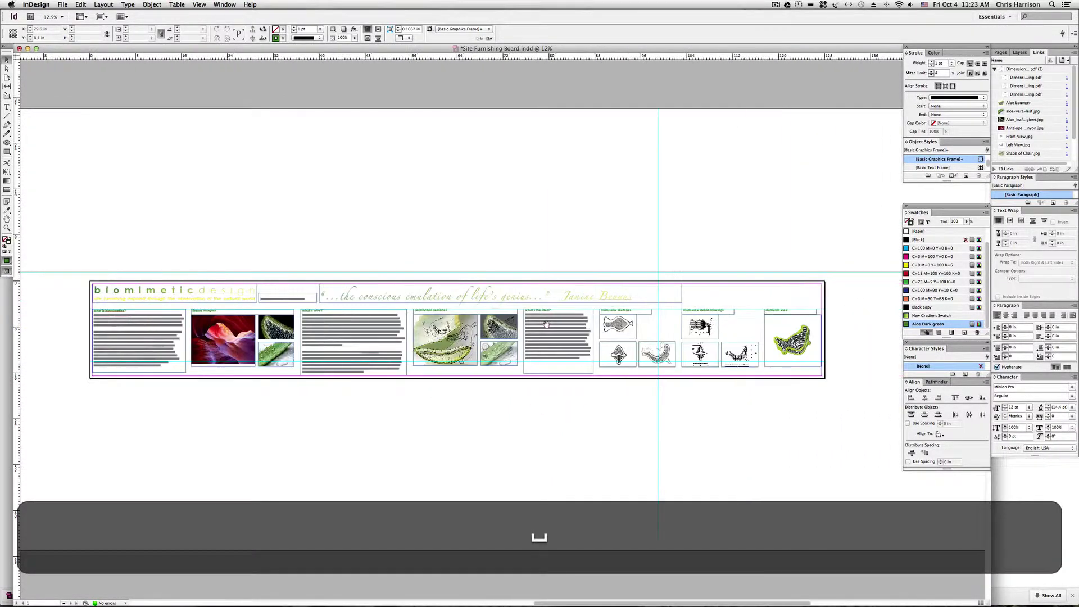
Step: Select the quote text frame and examine the board around it at 25%, from the theme imagery to the multi-view sketches
click(355, 297)
key(super+equal)
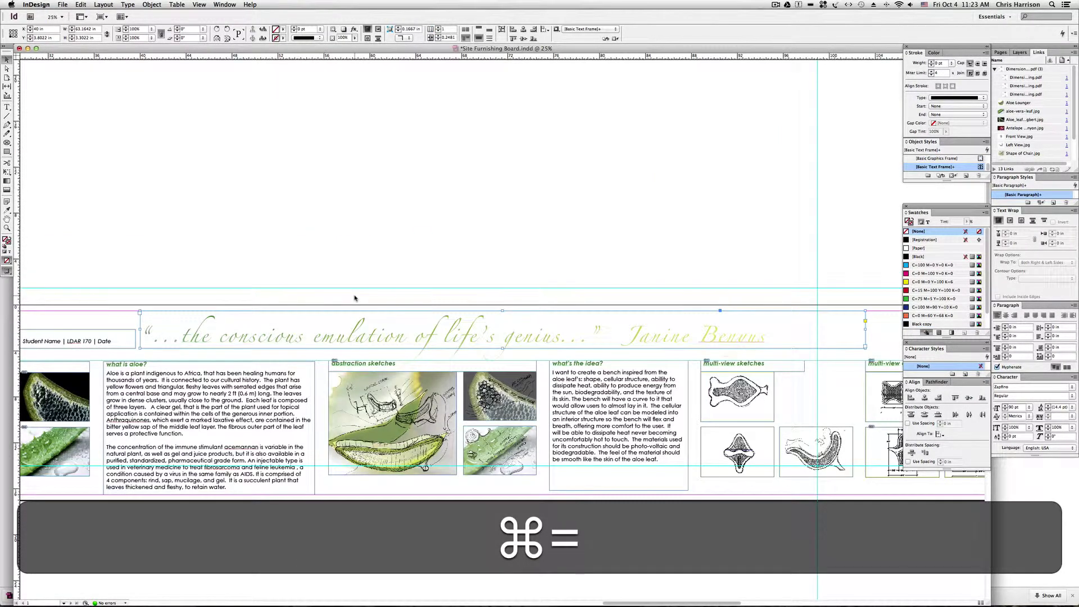
key(space)
drag(183, 351, 251, 352)
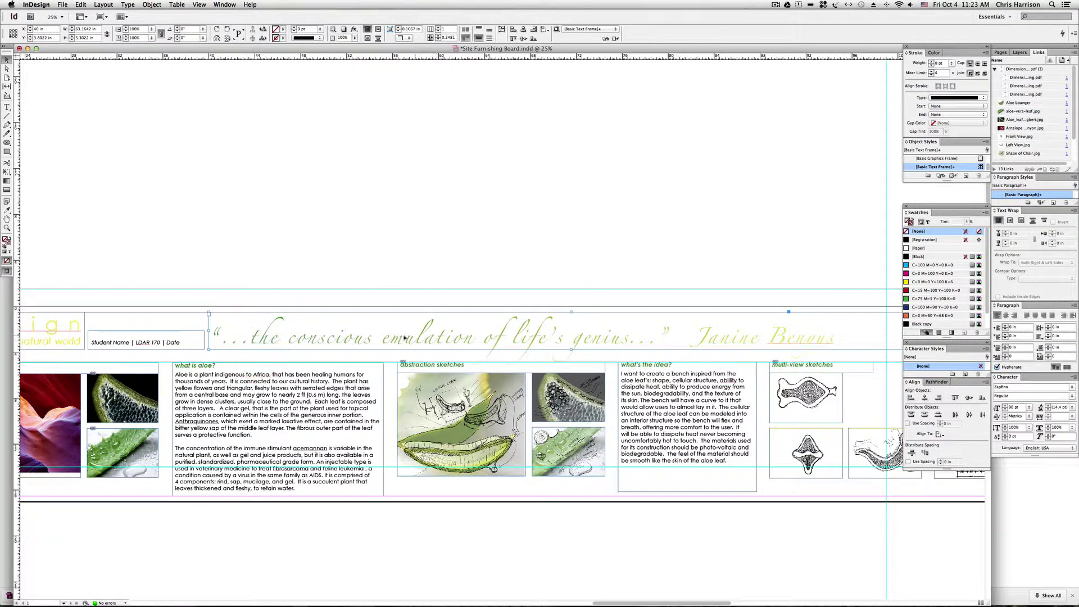
key(space)
drag(405, 338, 329, 293)
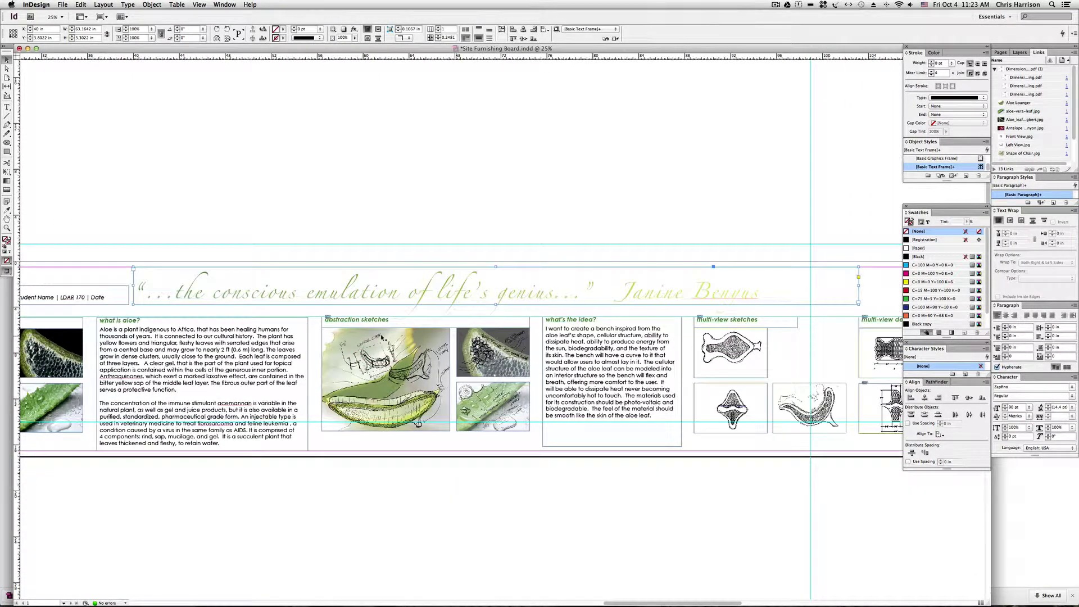
key(space)
key(space)
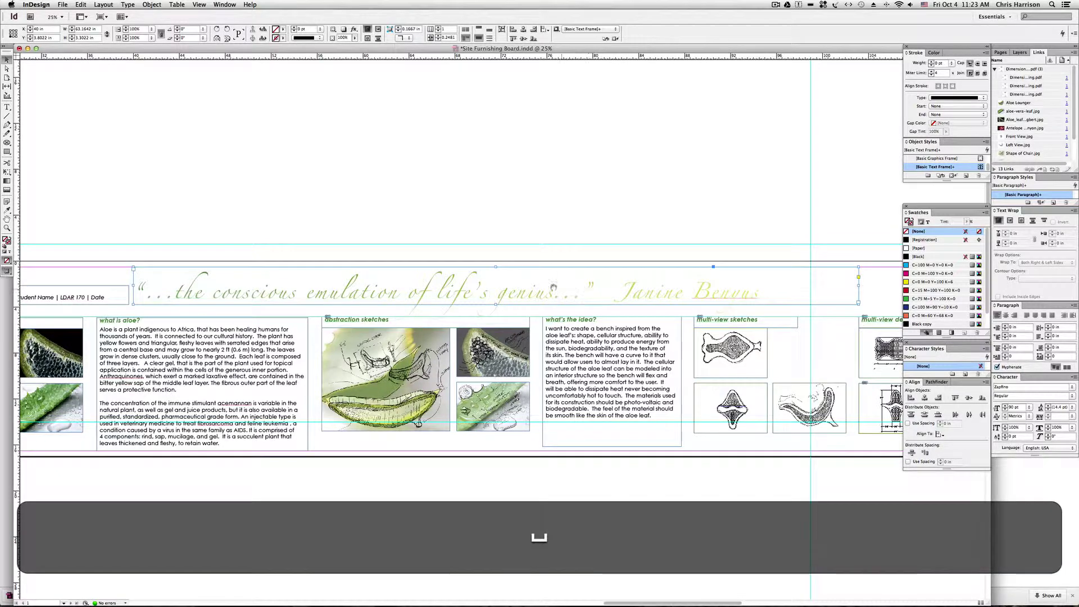
drag(410, 277, 535, 294)
key(space)
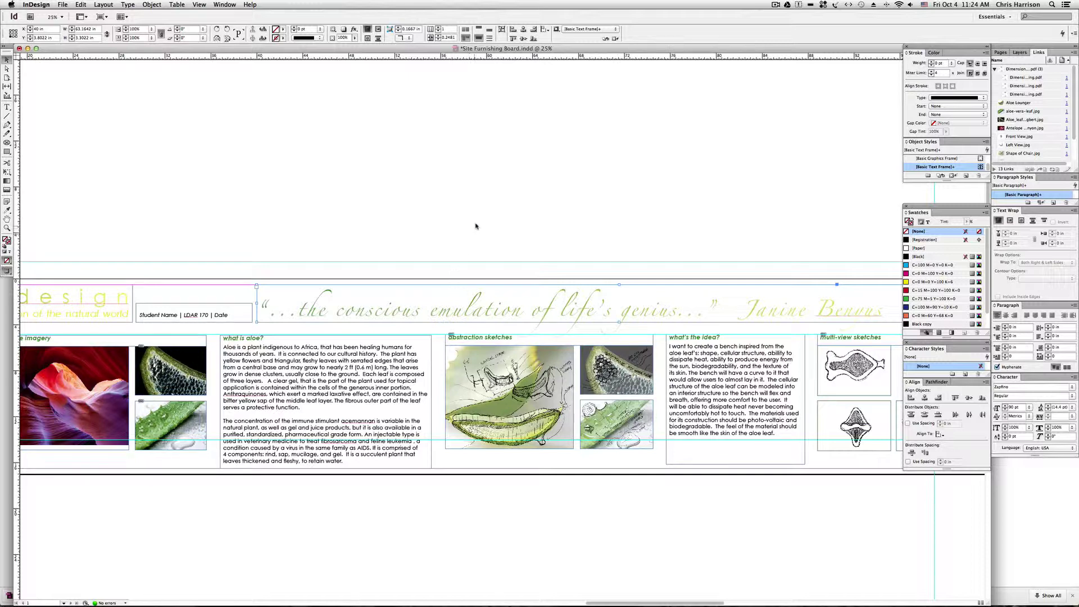
key(space)
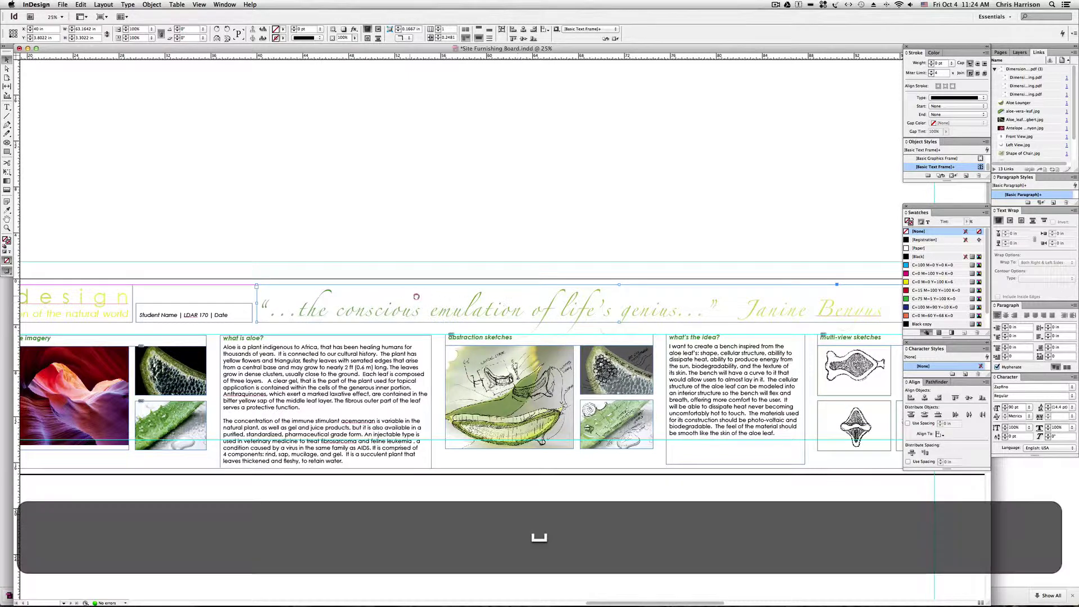
scroll(494, 301, left, 3)
key(space)
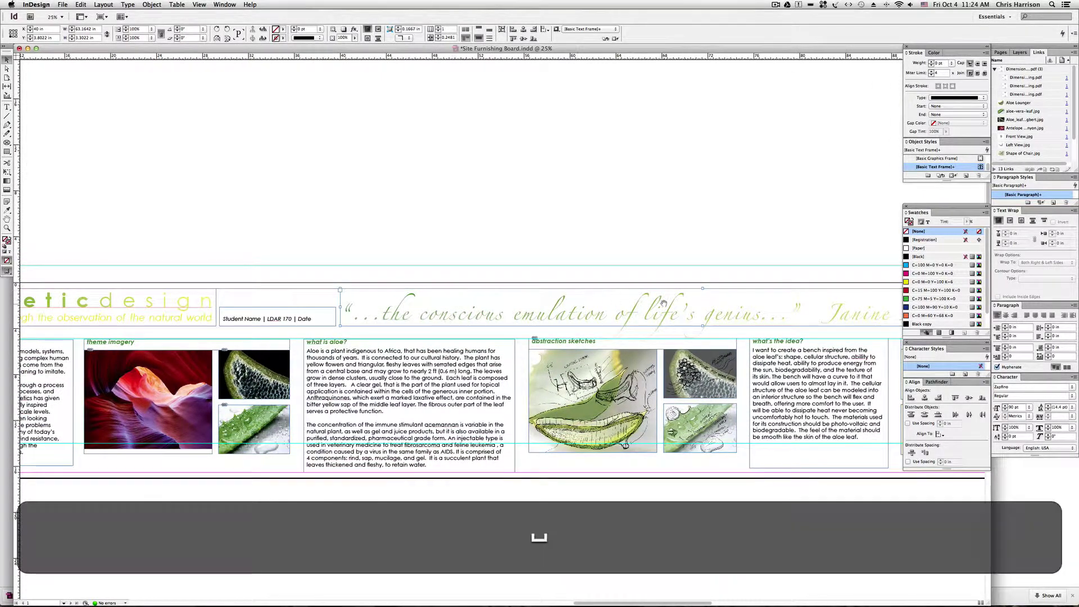
drag(664, 304, 608, 304)
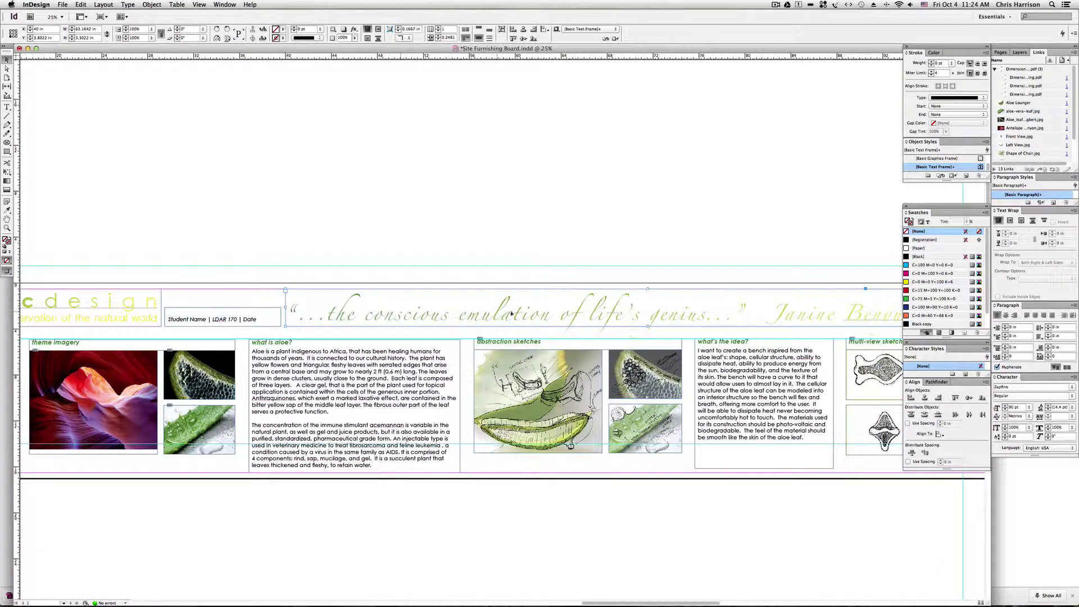
Step: Export the board to the Desktop as Biomimetic Site Furnishing Final Board PDF with the High Quality Print preset, including all pages
key(space)
drag(283, 288, 643, 298)
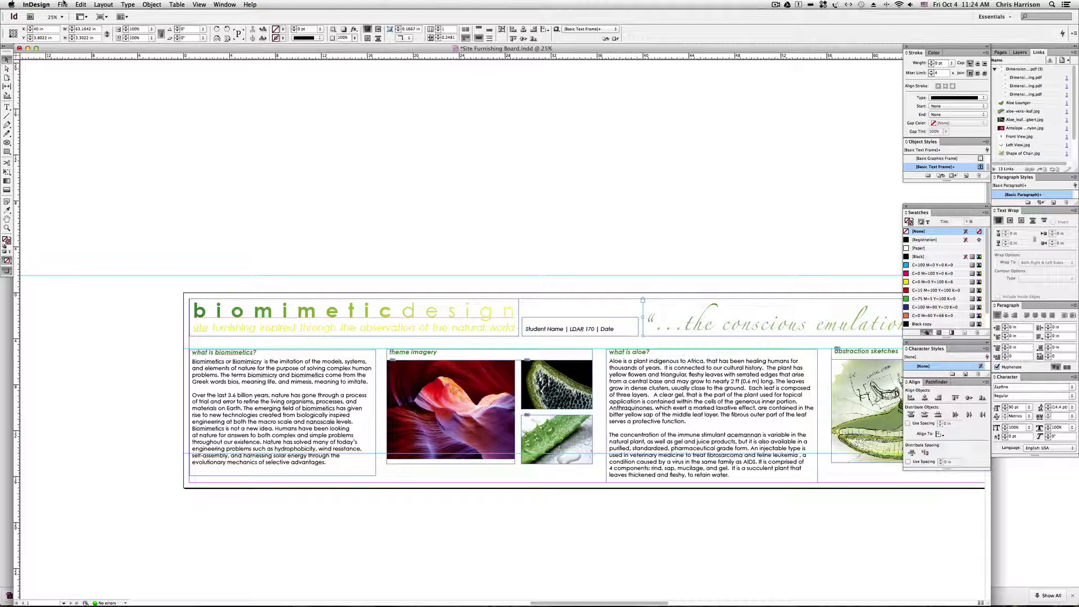
click(62, 5)
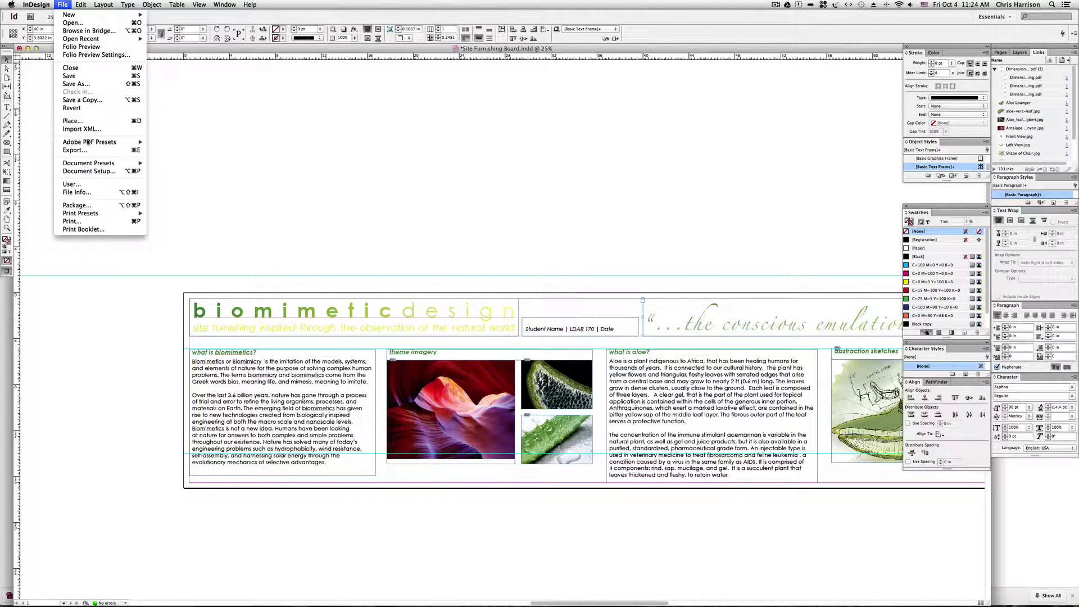
mouse_move(89, 143)
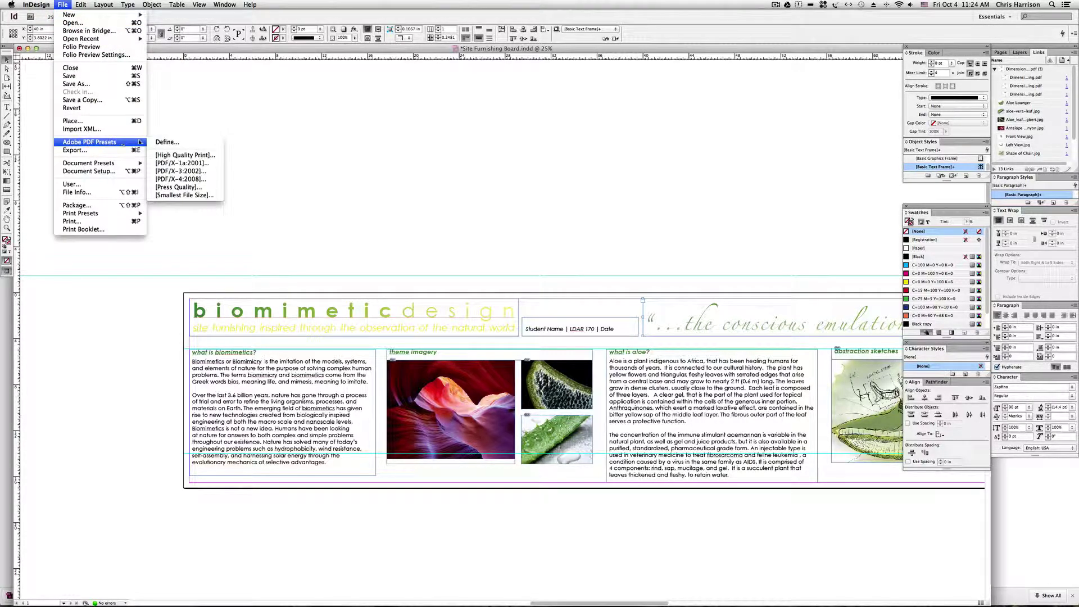
click(184, 155)
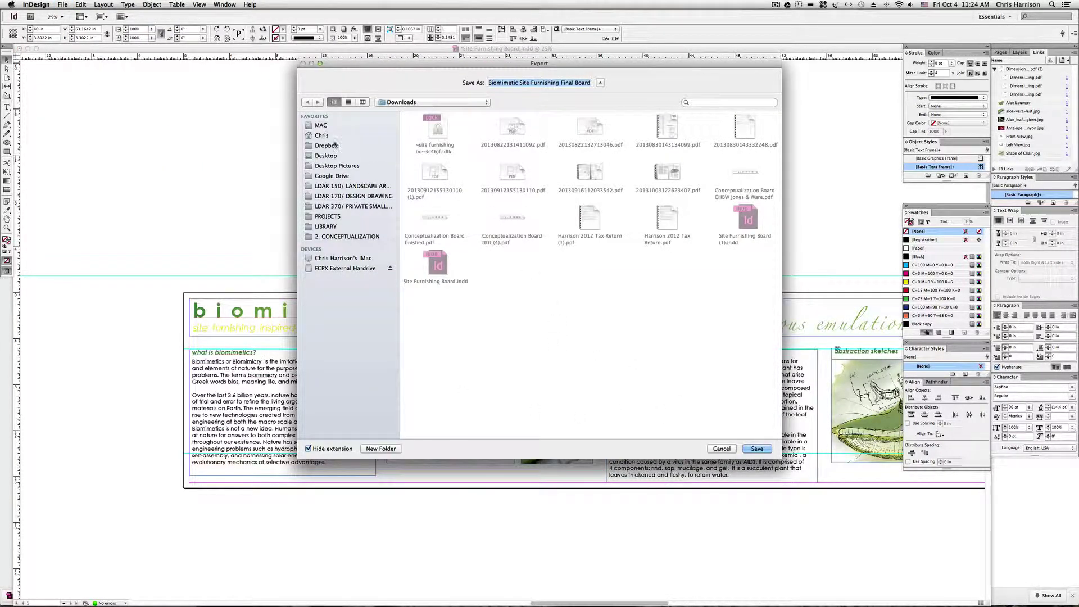
click(325, 156)
click(757, 448)
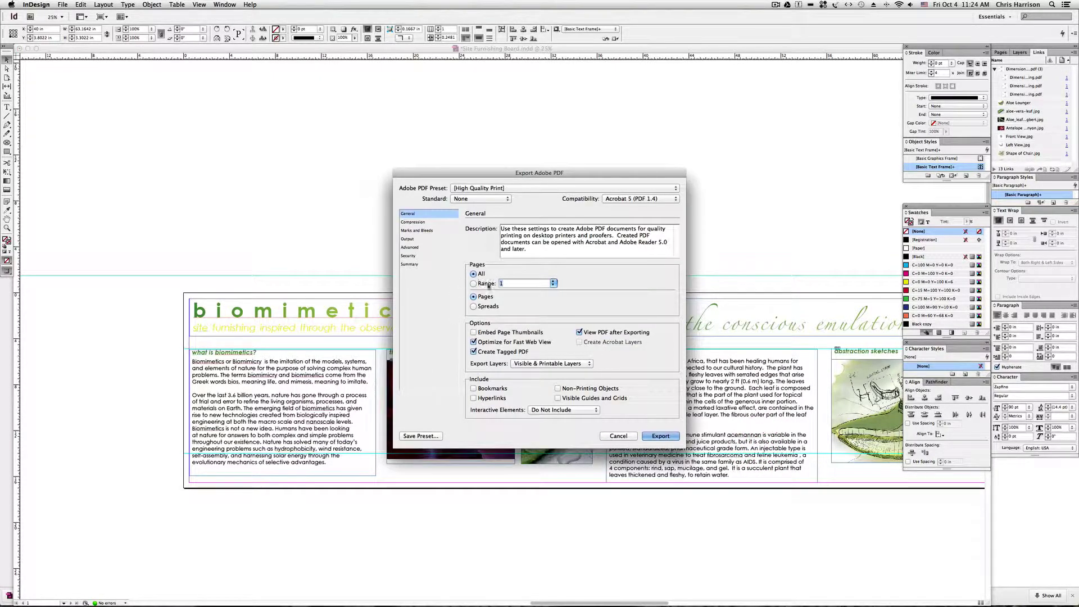
click(668, 438)
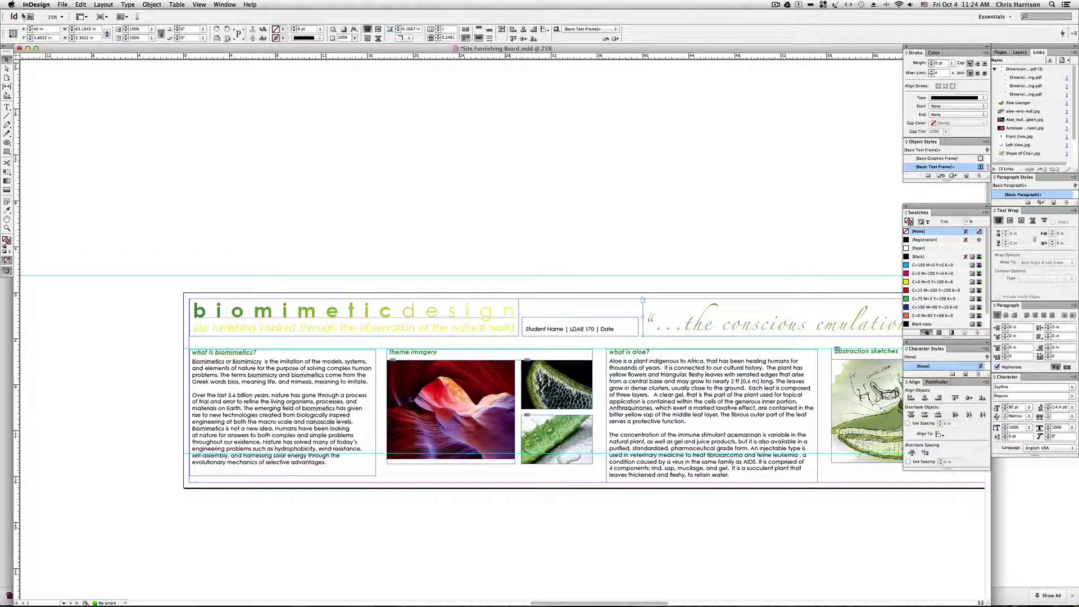
Step: Minimize the InDesign document and browser windows, switch to Acrobat, and look over the exported board PDF
click(28, 49)
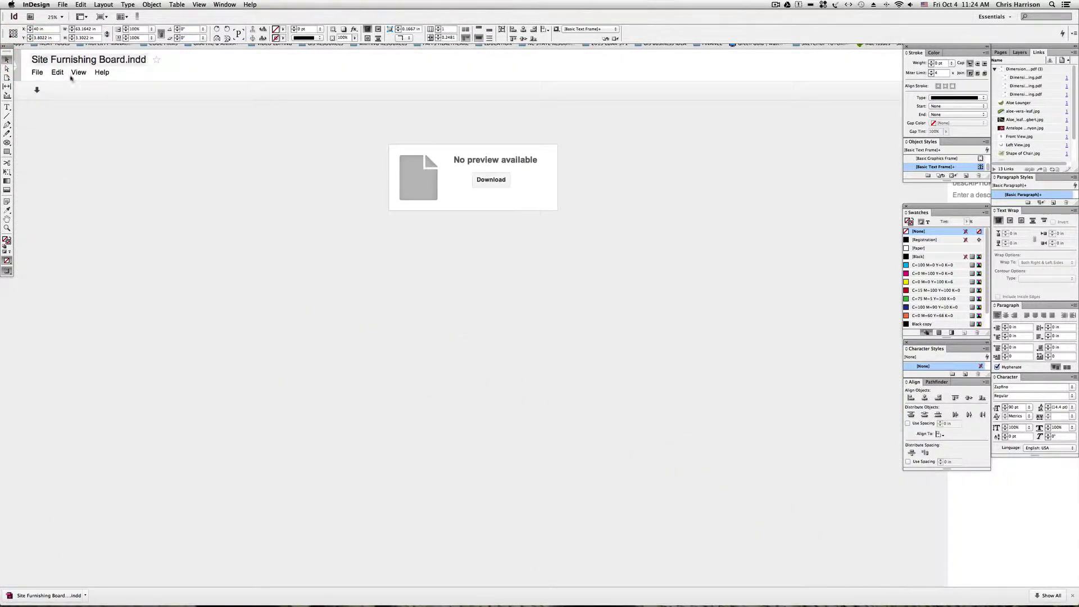
click(164, 161)
click(16, 17)
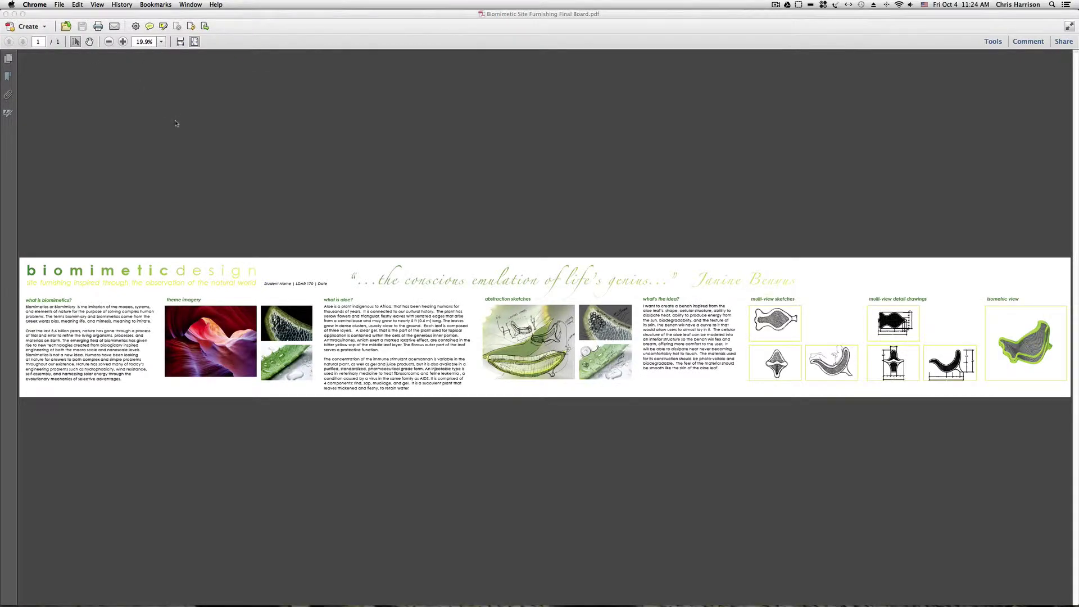
key(space)
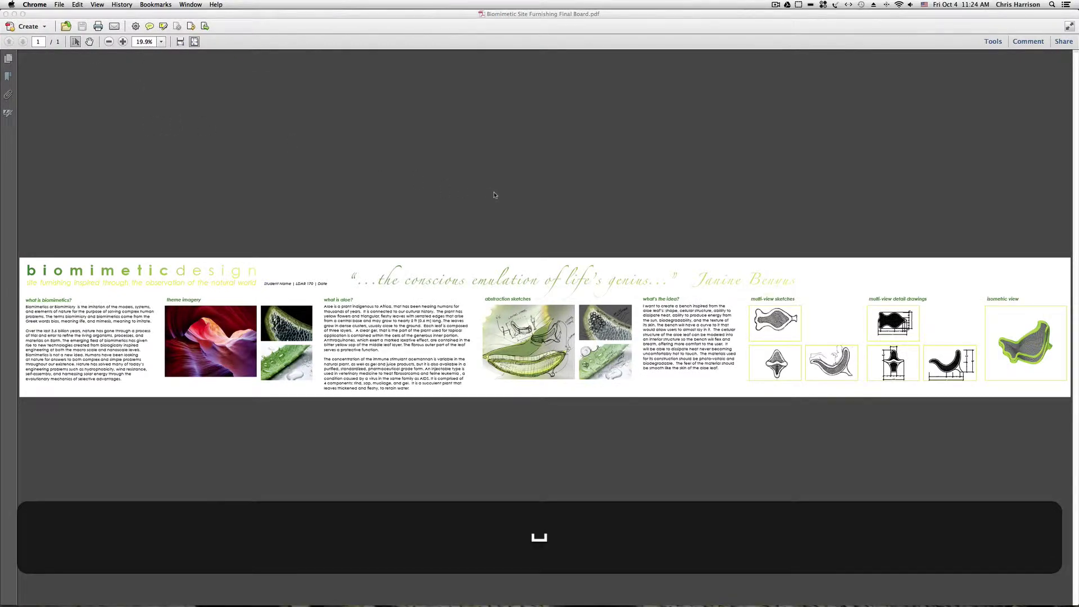
click(387, 284)
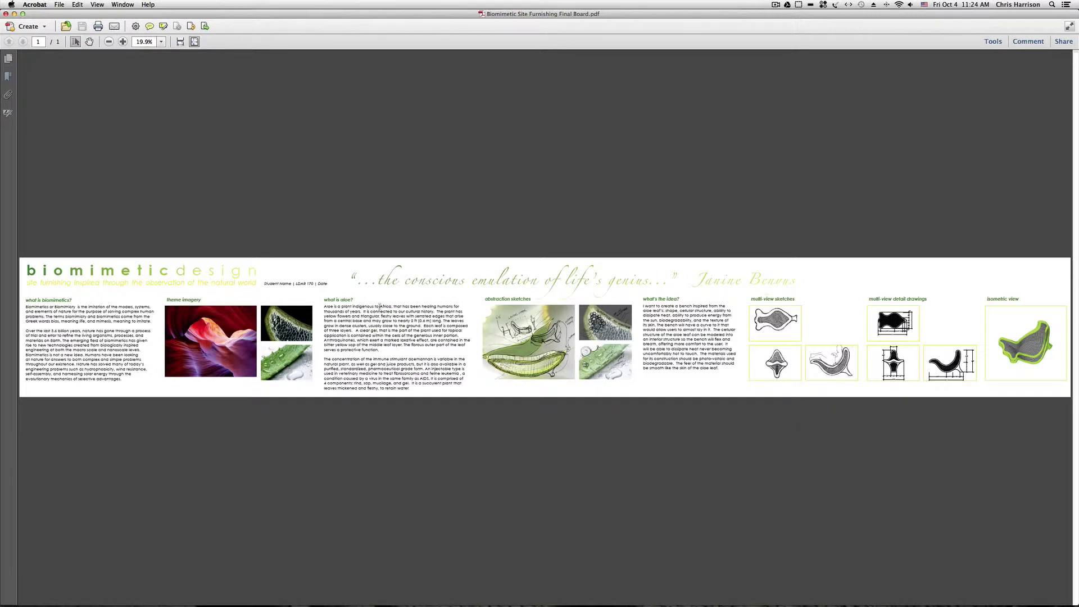